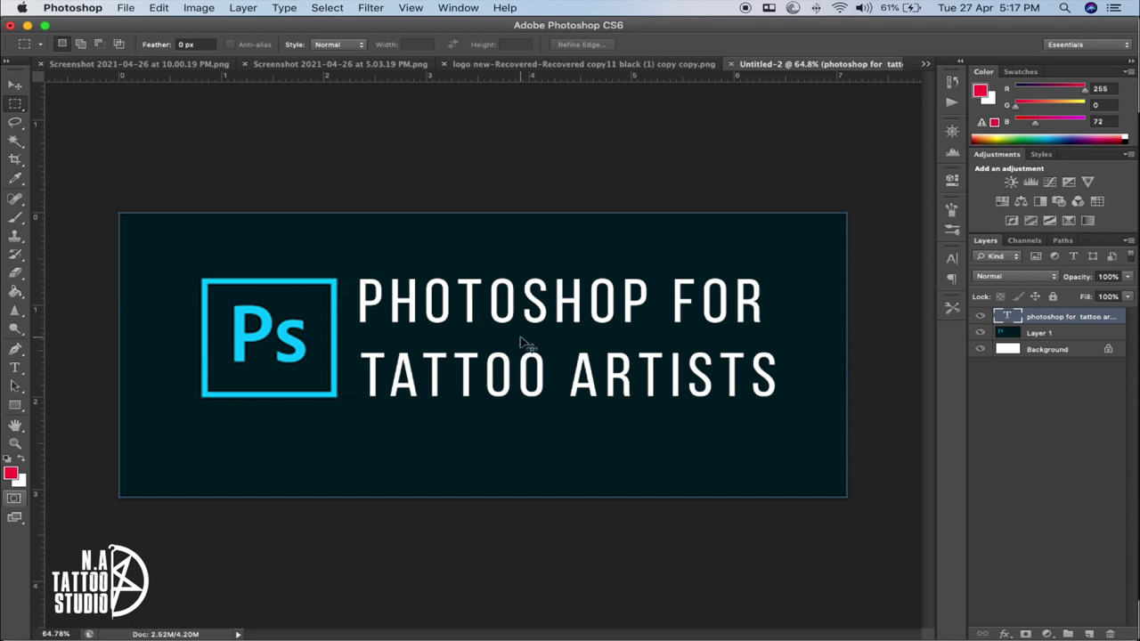
Create a blank A4 document (210 × 297 mm, 300 ppi) from the International Paper preset
key(super+n)
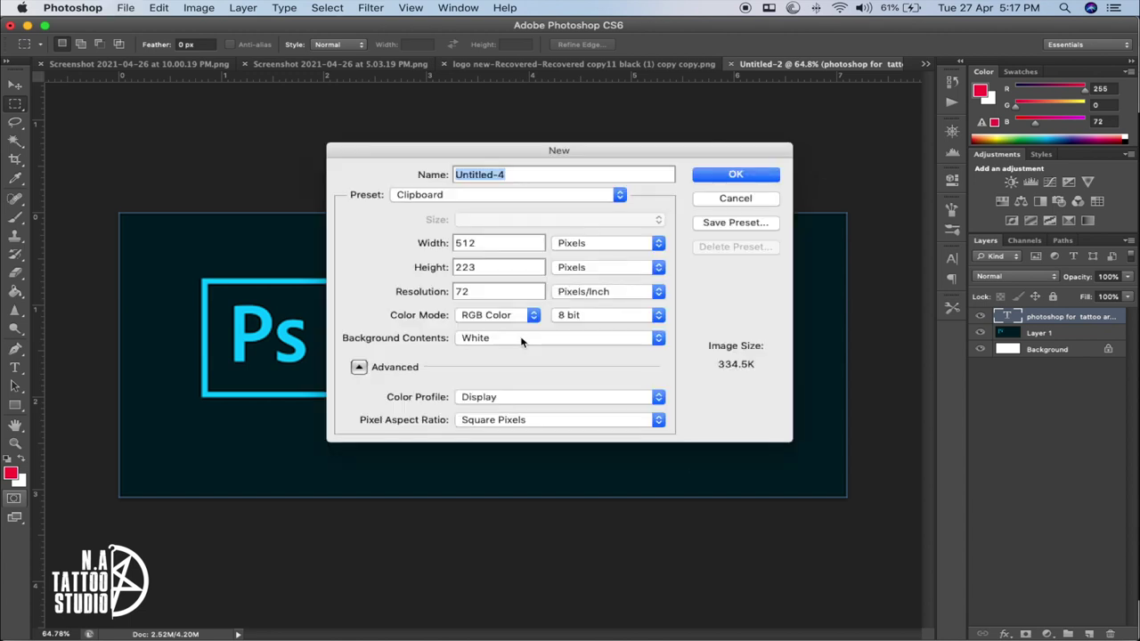
drag(558, 148, 533, 118)
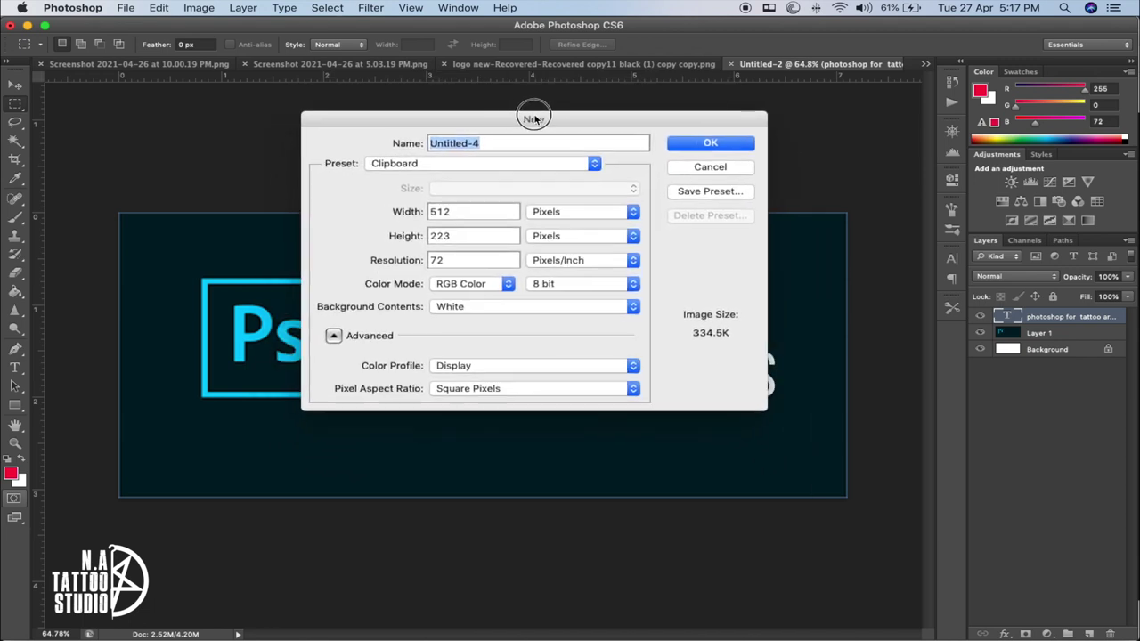
click(450, 164)
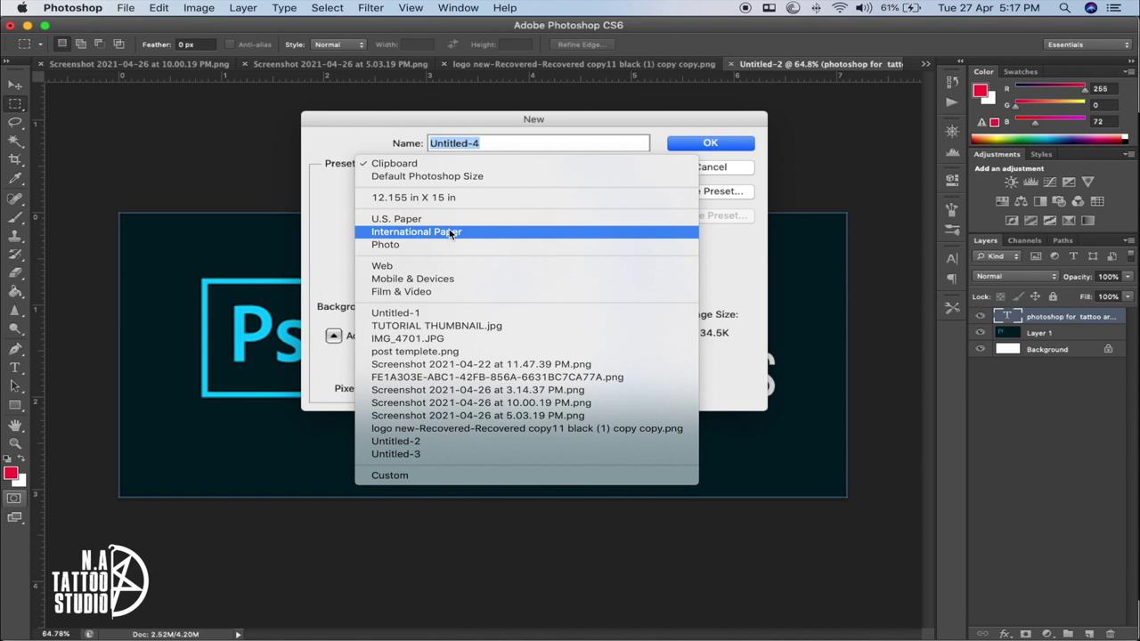
click(456, 230)
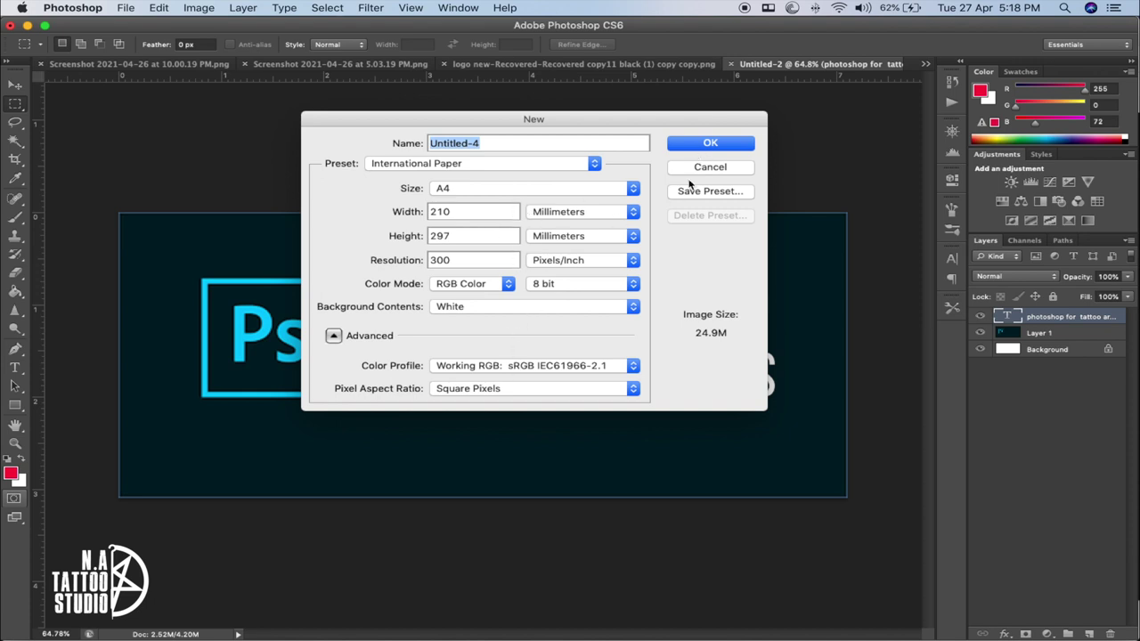
click(685, 149)
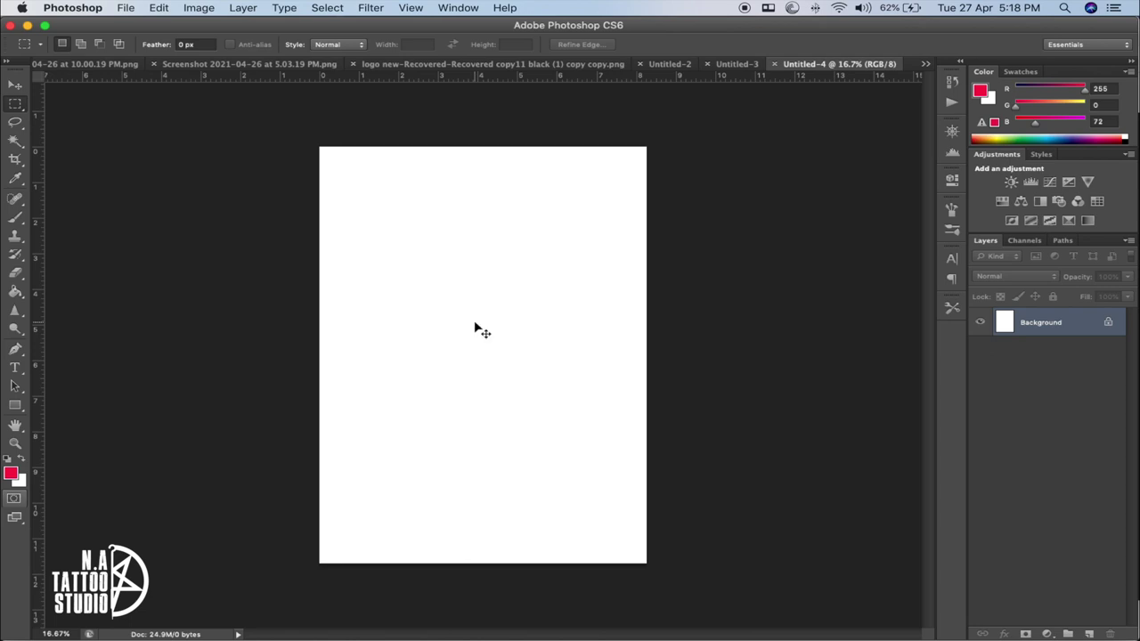
Add a new layer named Layer 1 above the Background
click(242, 7)
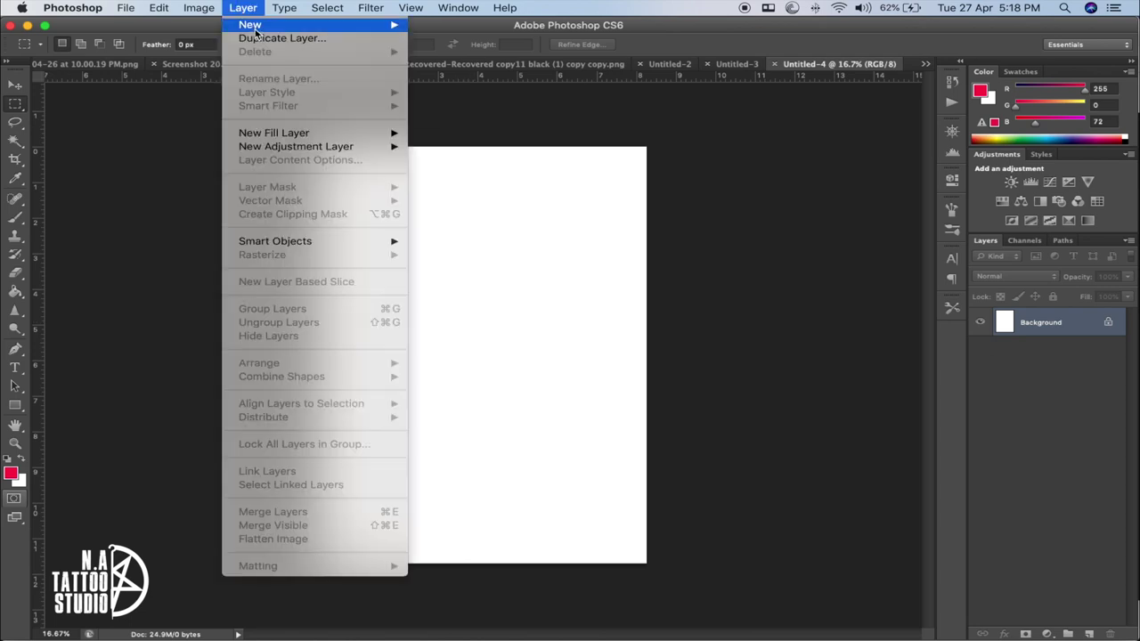
mouse_move(254, 30)
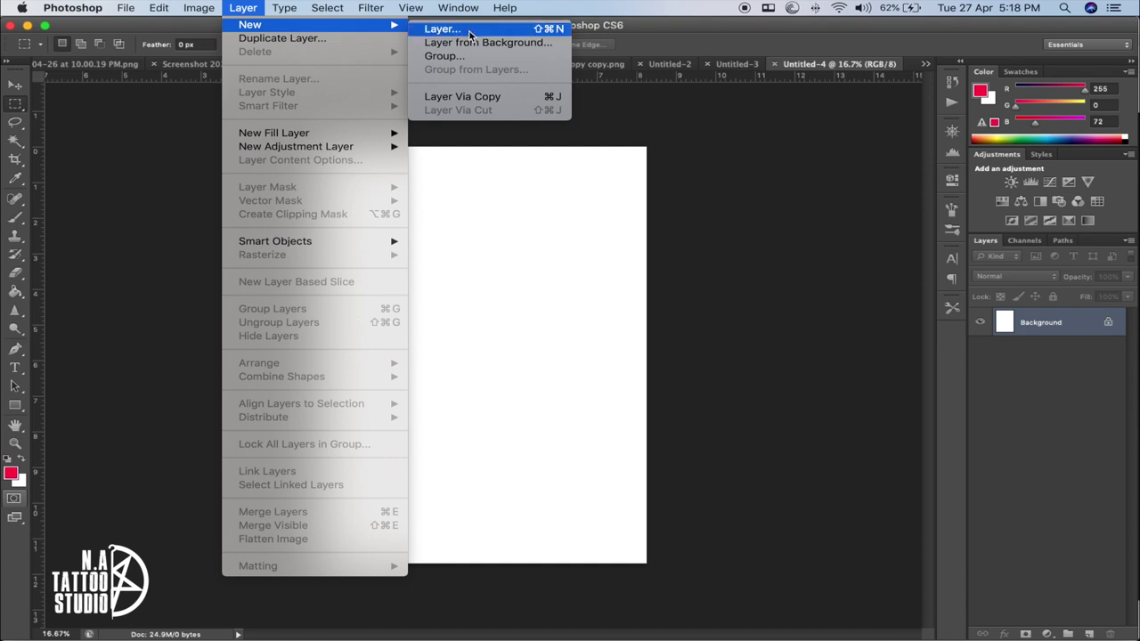
click(545, 29)
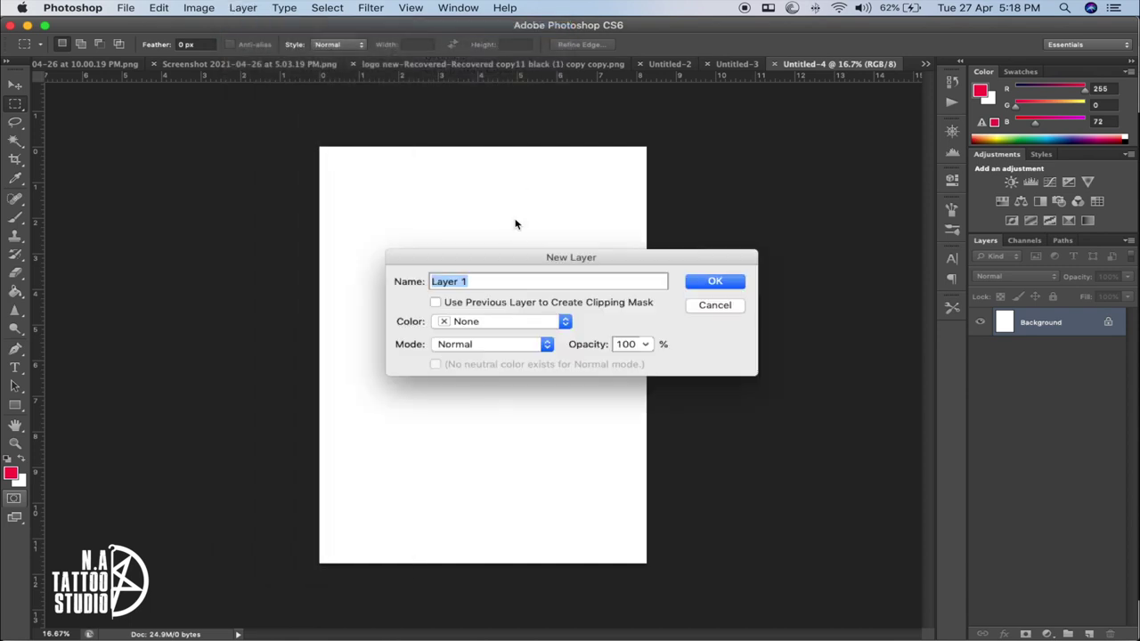
click(726, 281)
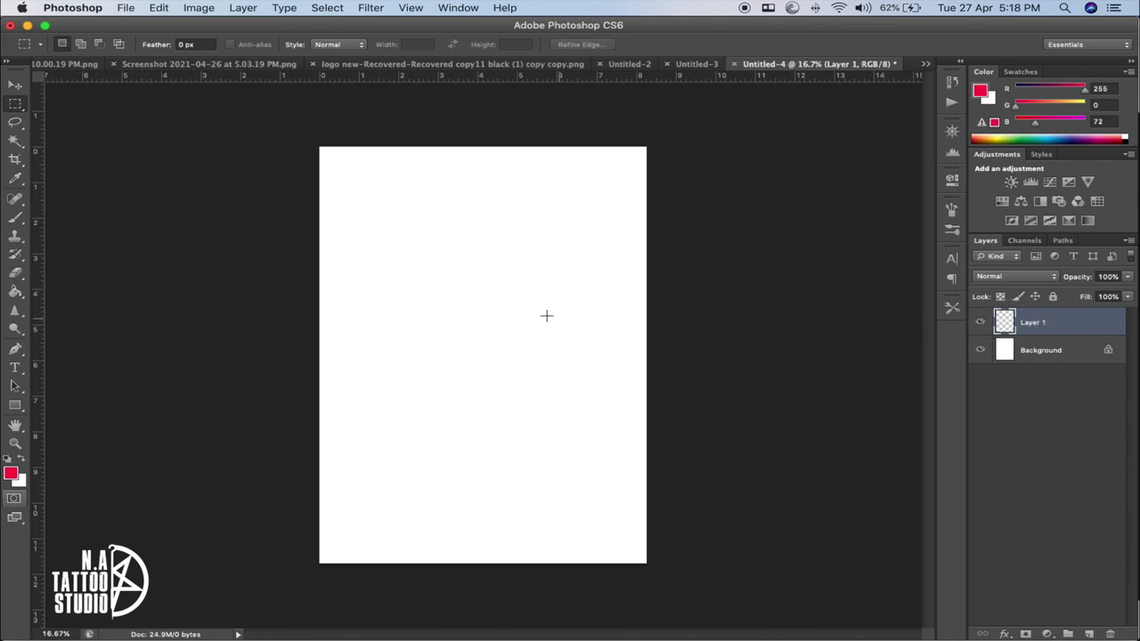
Try a red Paint Bucket fill on Layer 1, then undo it
key(g)
click(403, 327)
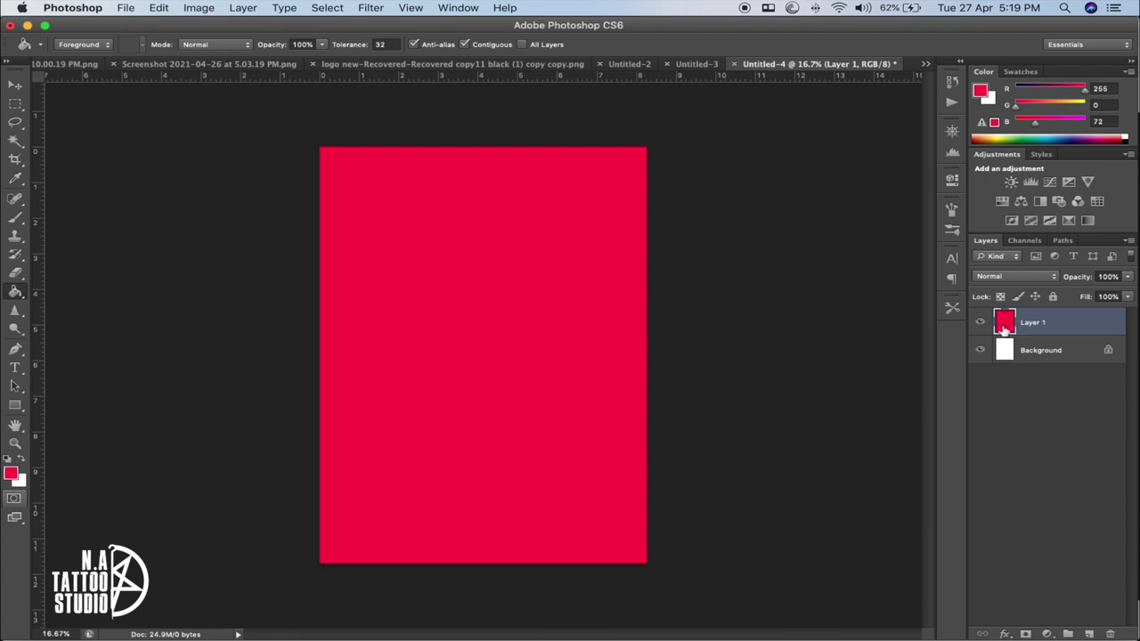
key(ctrl+z)
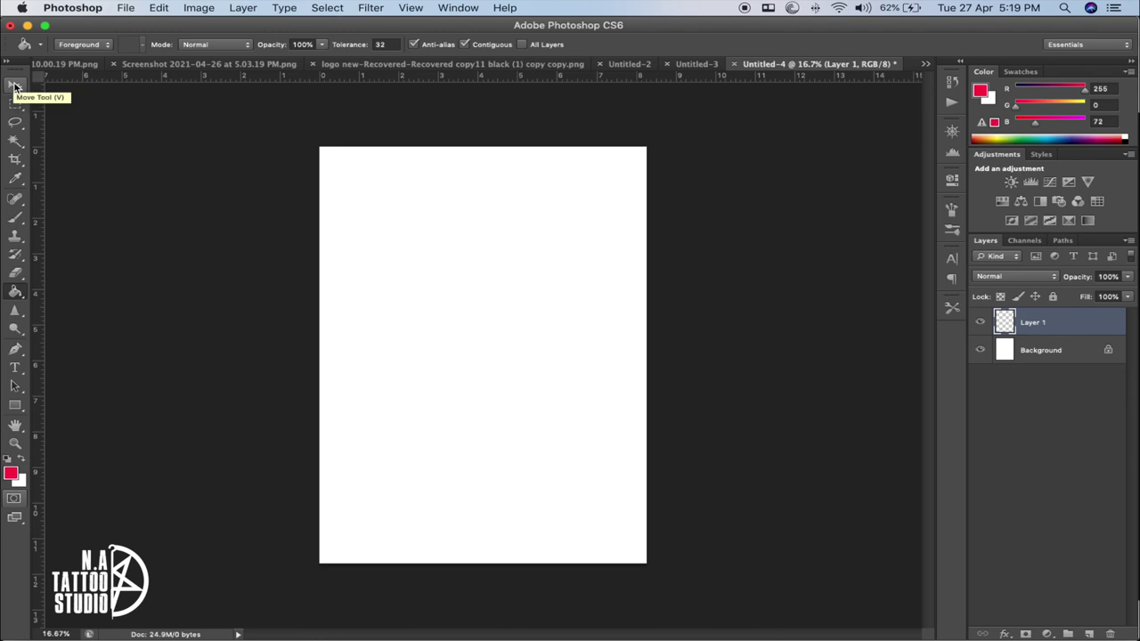
Save the BUSH CHOOK tattoo picture from Google Images to the computer
click(15, 86)
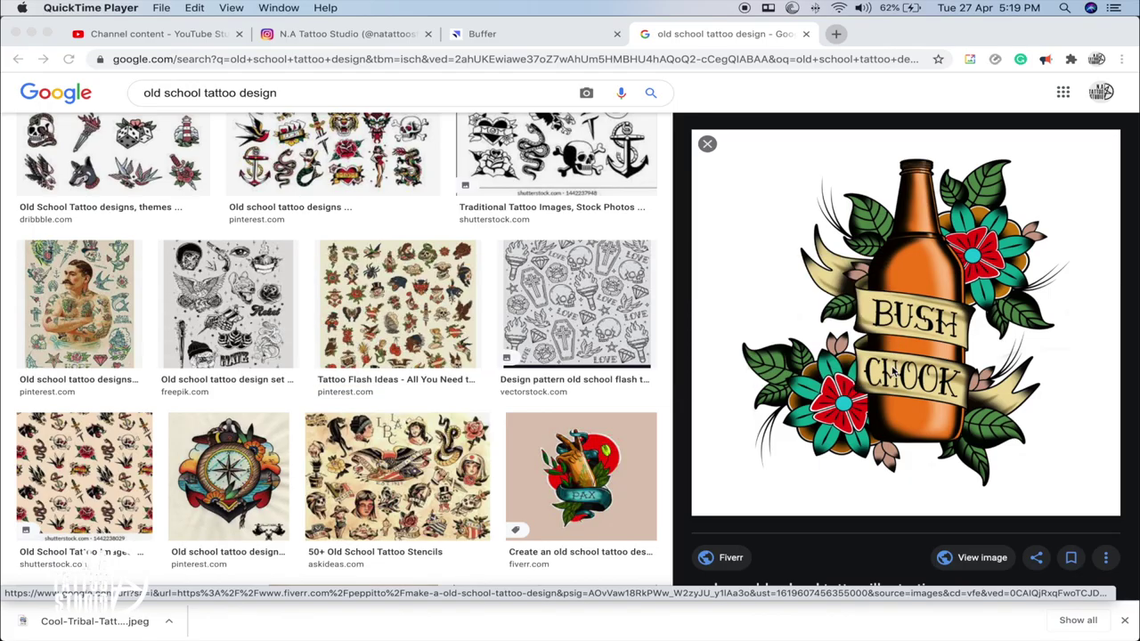
right_click(901, 276)
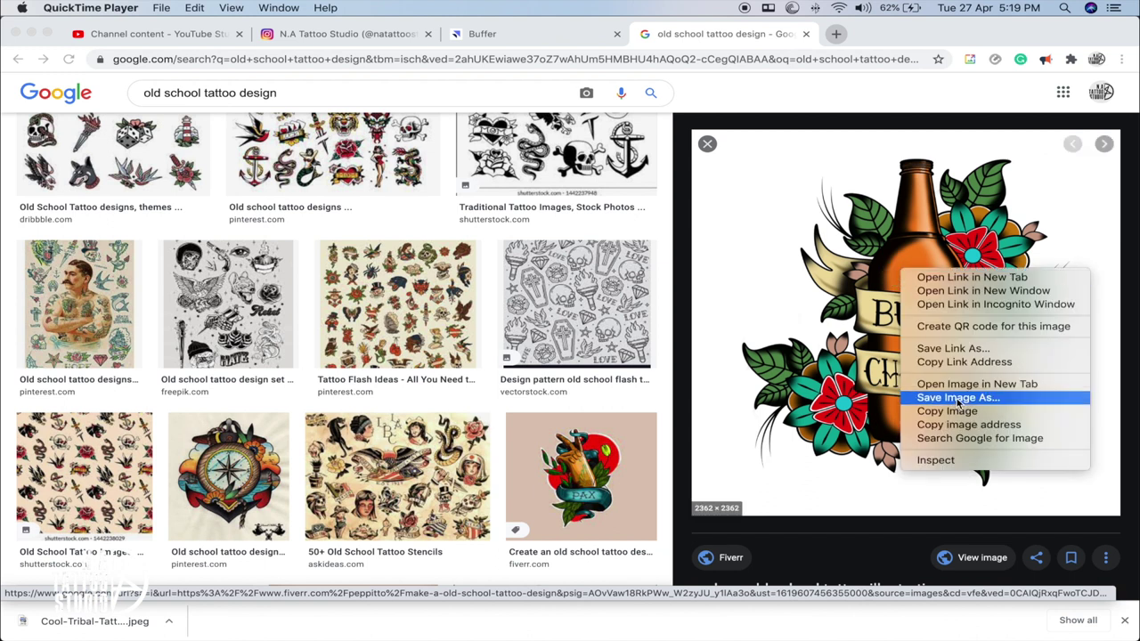
click(958, 398)
Copy the tattoo picture to the clipboard and return to Photoshop
right_click(877, 264)
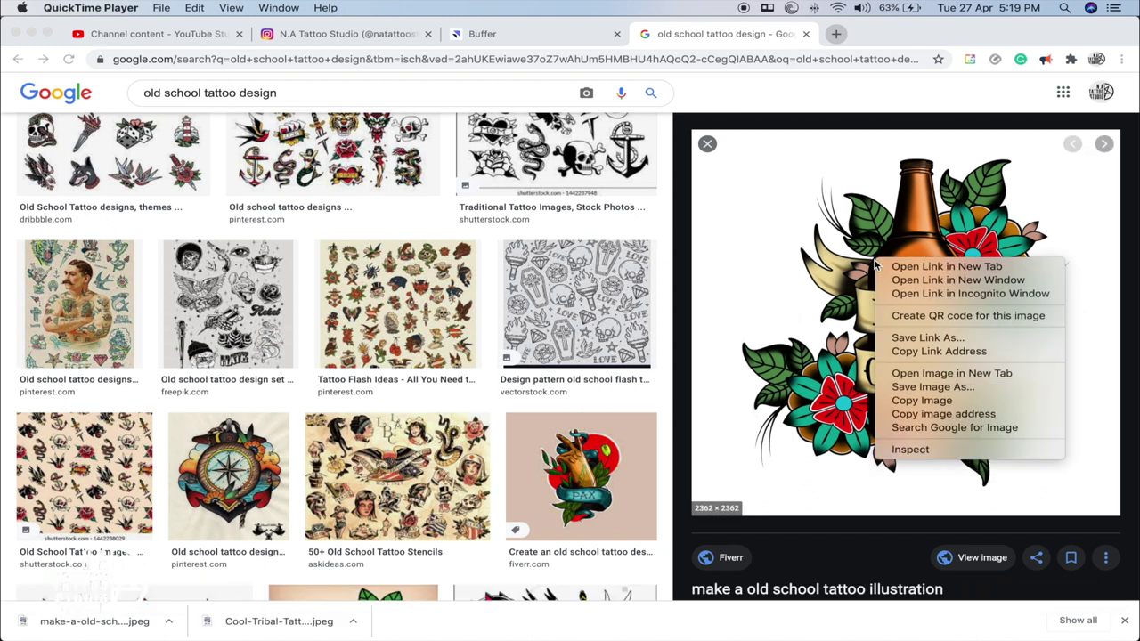
click(960, 401)
key(super+Tab)
click(552, 325)
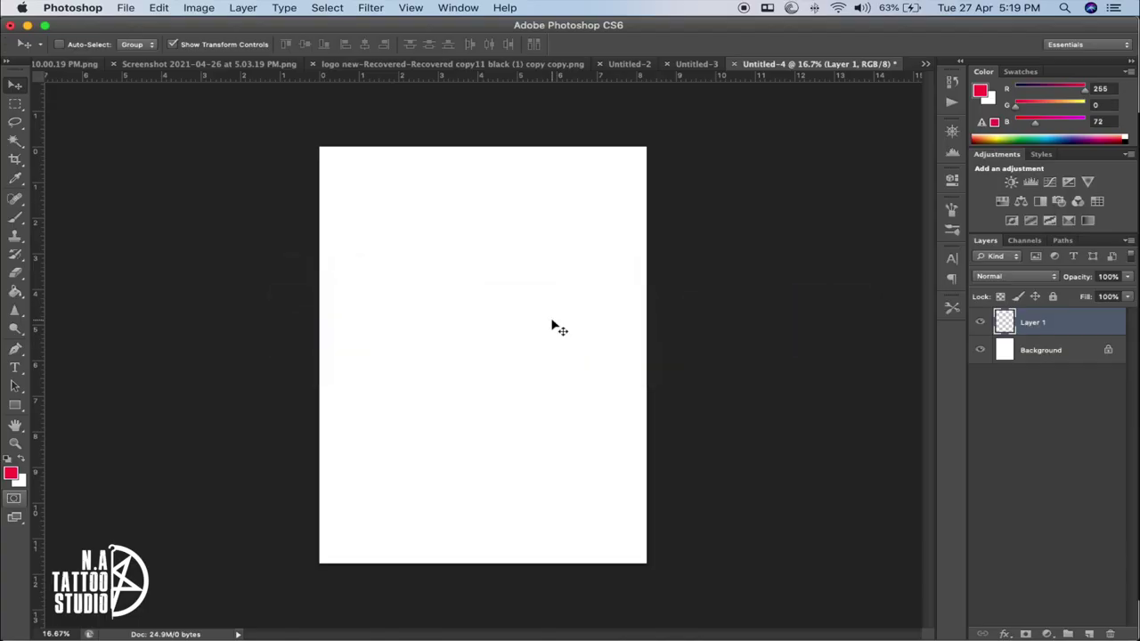
Paste the tattoo artwork into Layer 1 and scale it down to about 75%
key(super+v)
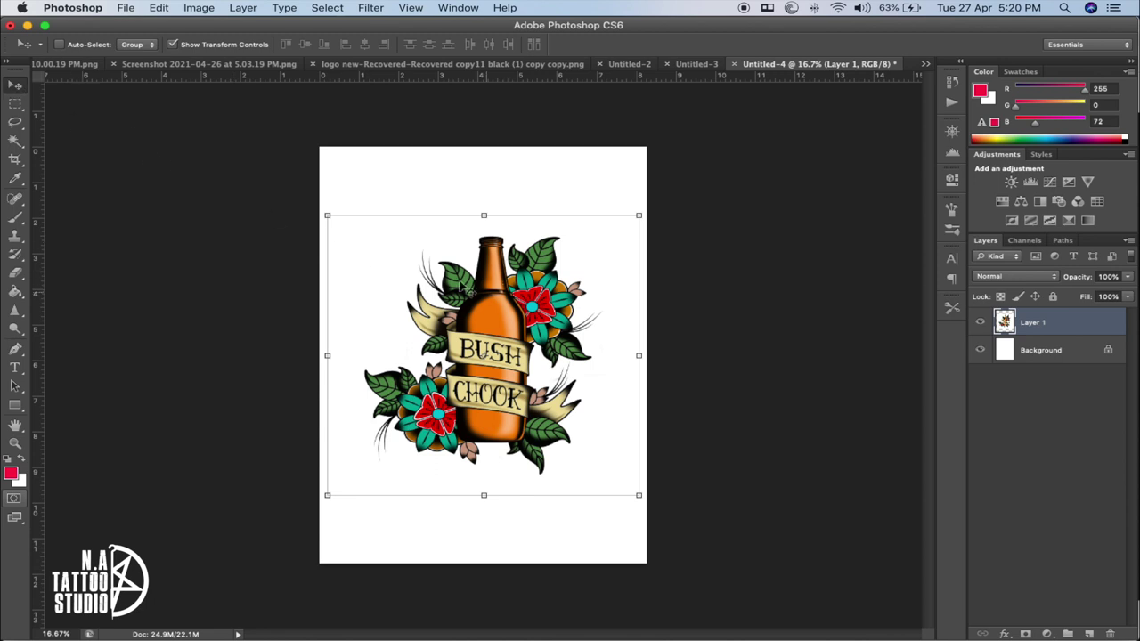
drag(467, 294, 494, 268)
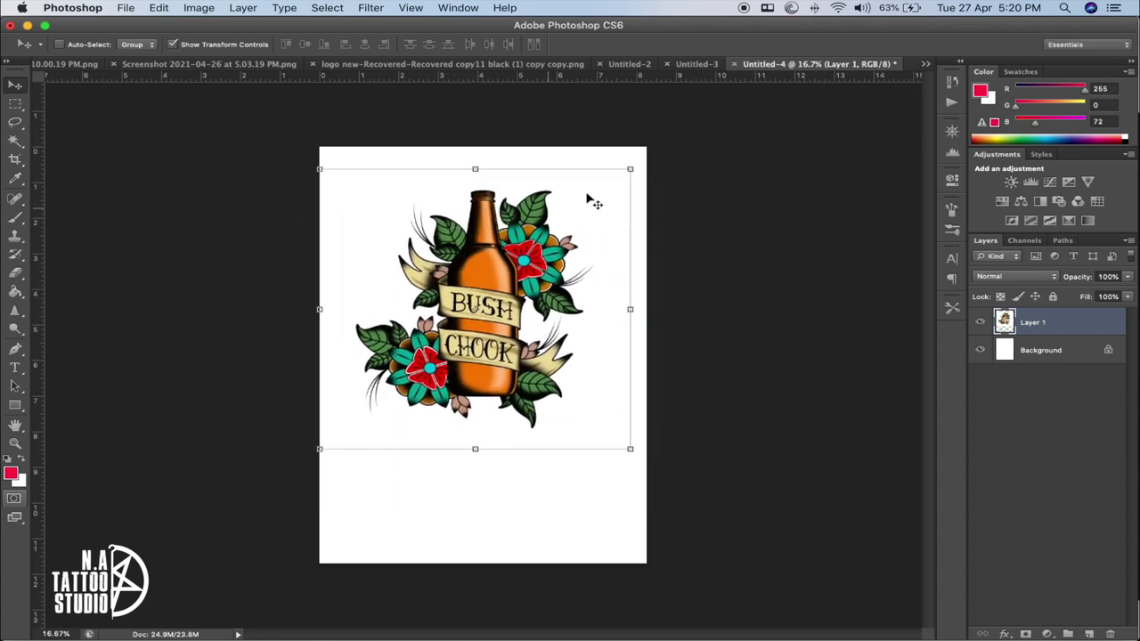
mouse_move(629, 168)
mouse_down()
mouse_move(494, 255)
mouse_move(491, 280)
mouse_move(613, 178)
mouse_move(553, 234)
mouse_move(618, 153)
mouse_move(572, 204)
mouse_move(572, 173)
mouse_move(534, 331)
mouse_move(633, 247)
mouse_move(615, 235)
mouse_move(612, 194)
mouse_move(600, 207)
mouse_move(635, 162)
mouse_move(585, 193)
mouse_move(624, 175)
mouse_up()
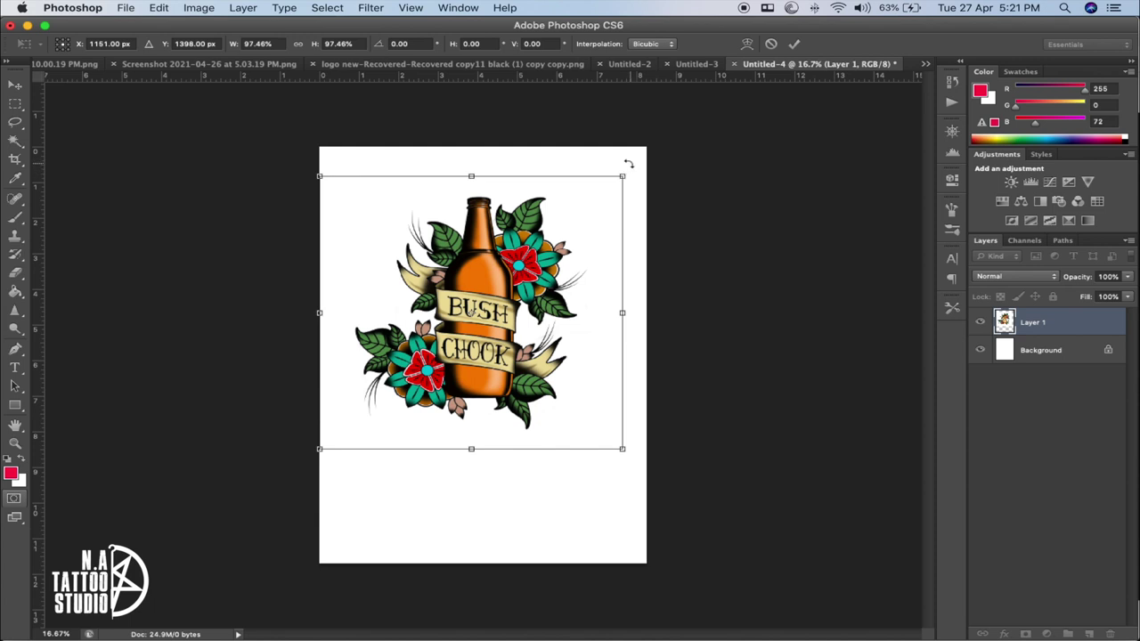
mouse_move(630, 164)
mouse_down()
mouse_move(654, 250)
mouse_move(643, 295)
mouse_move(671, 193)
mouse_move(649, 163)
mouse_up()
key(Return)
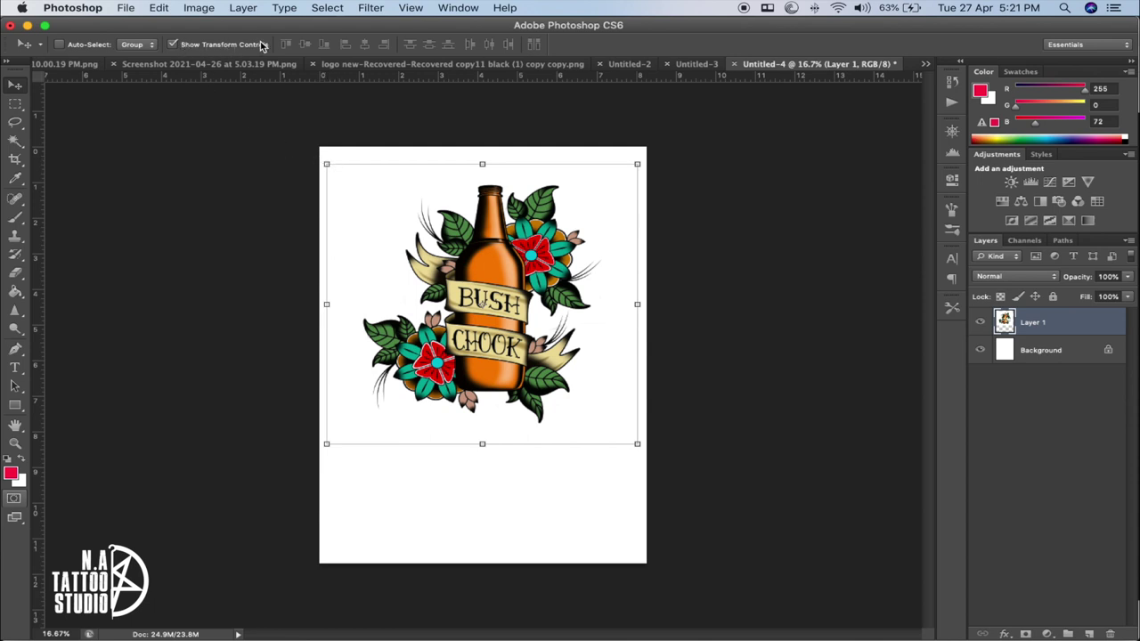
Position the artwork in the upper page and add horizontal guides above and below it
click(172, 46)
mouse_move(450, 239)
mouse_down()
mouse_move(450, 273)
mouse_move(470, 254)
mouse_move(452, 234)
mouse_up()
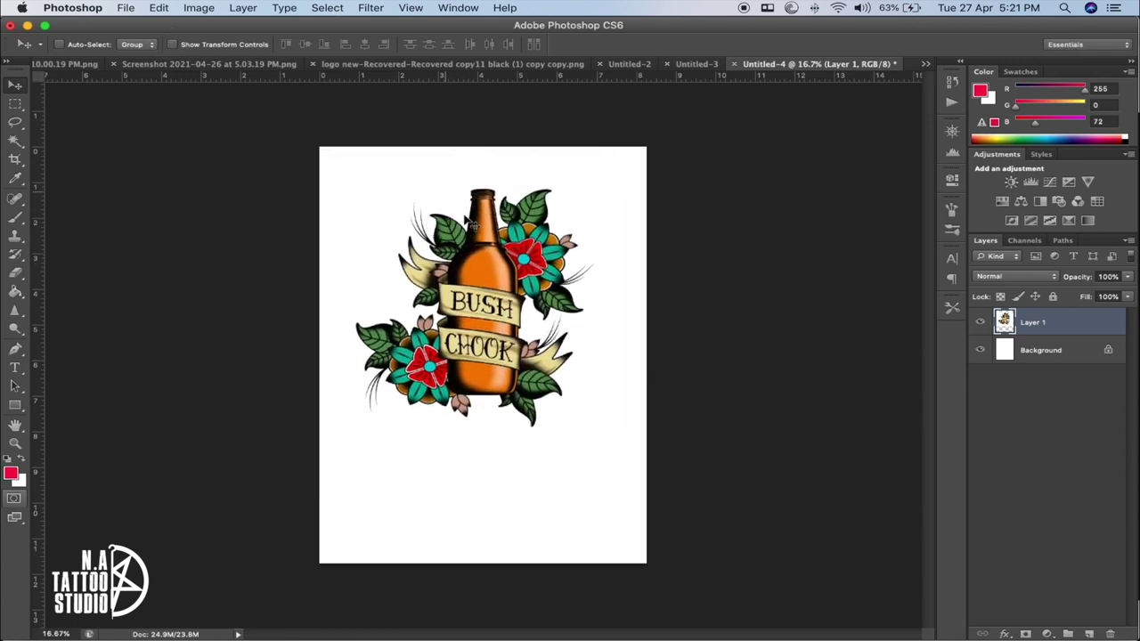
click(172, 44)
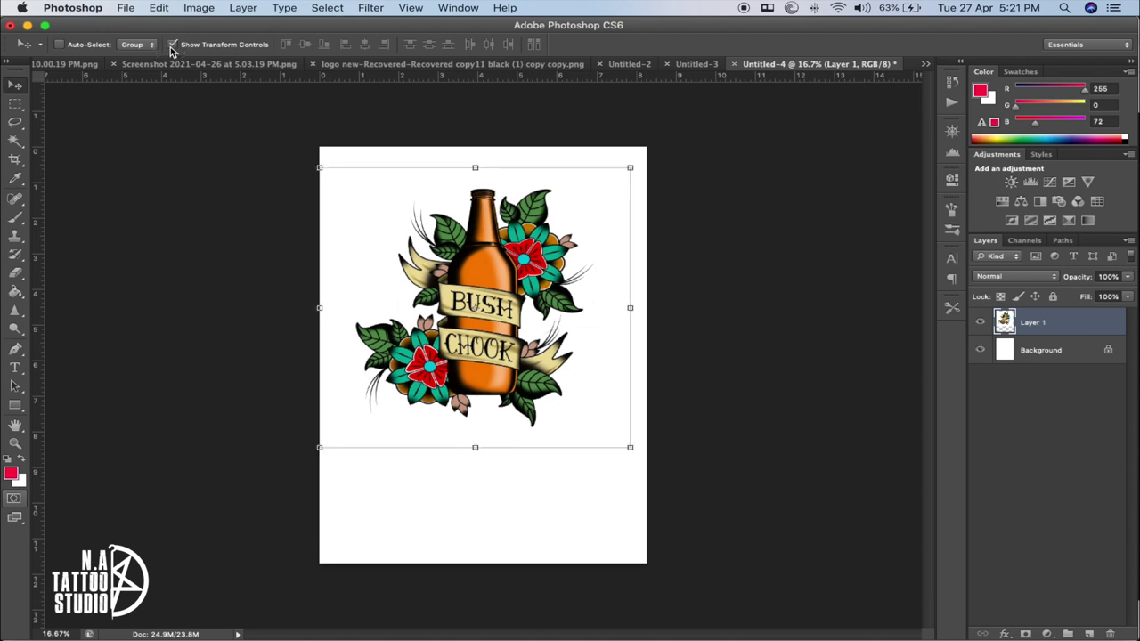
drag(408, 217, 474, 203)
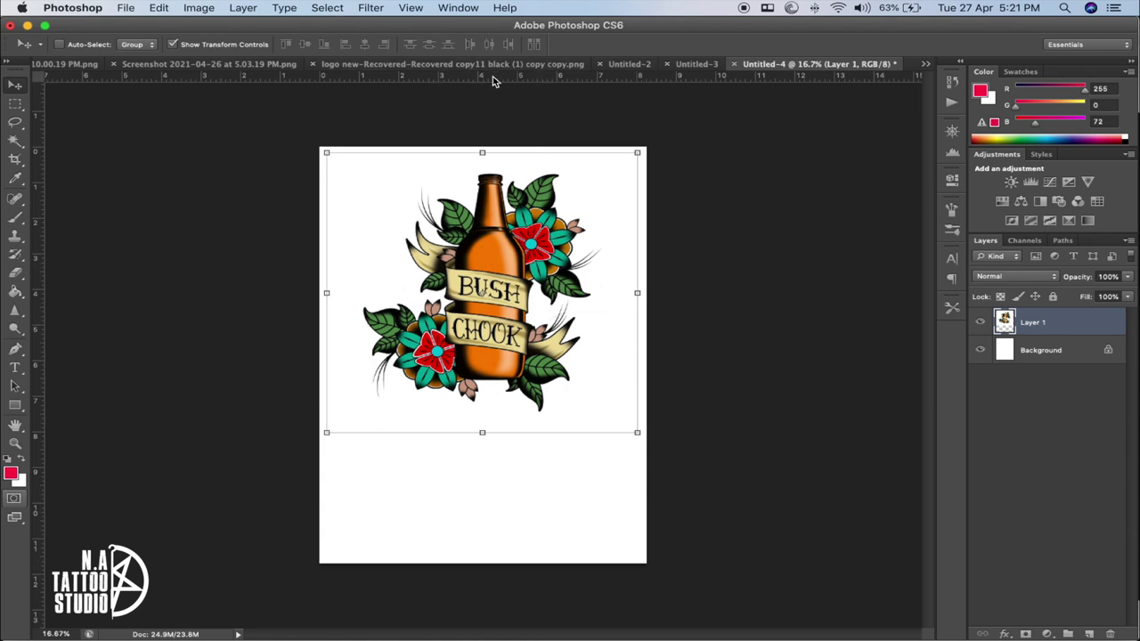
drag(473, 77, 482, 169)
drag(473, 76, 481, 412)
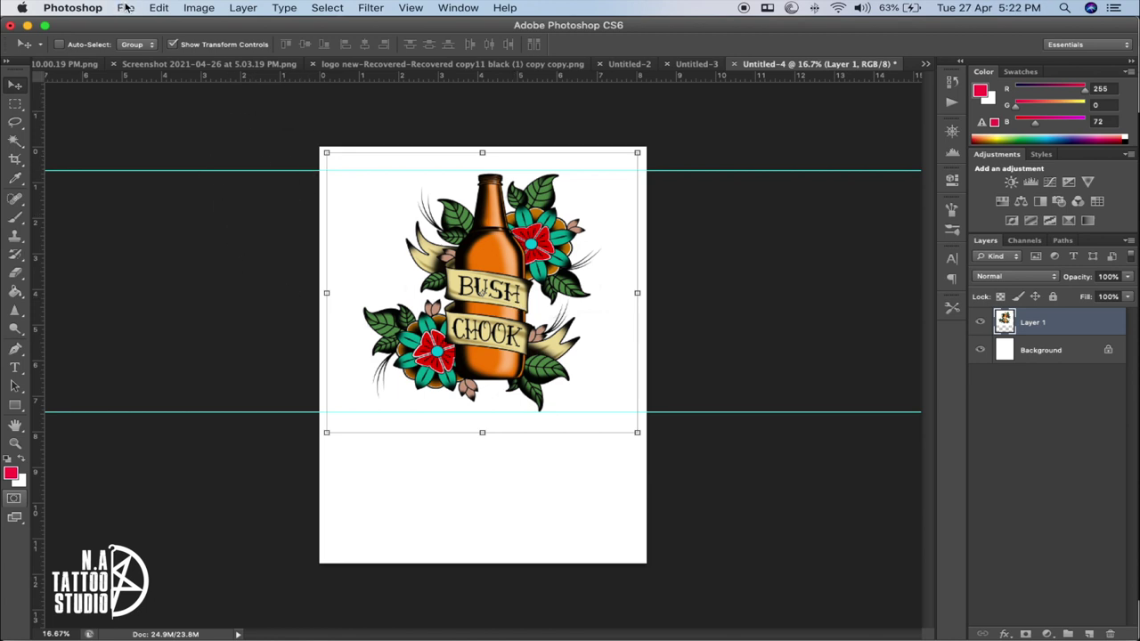
click(95, 12)
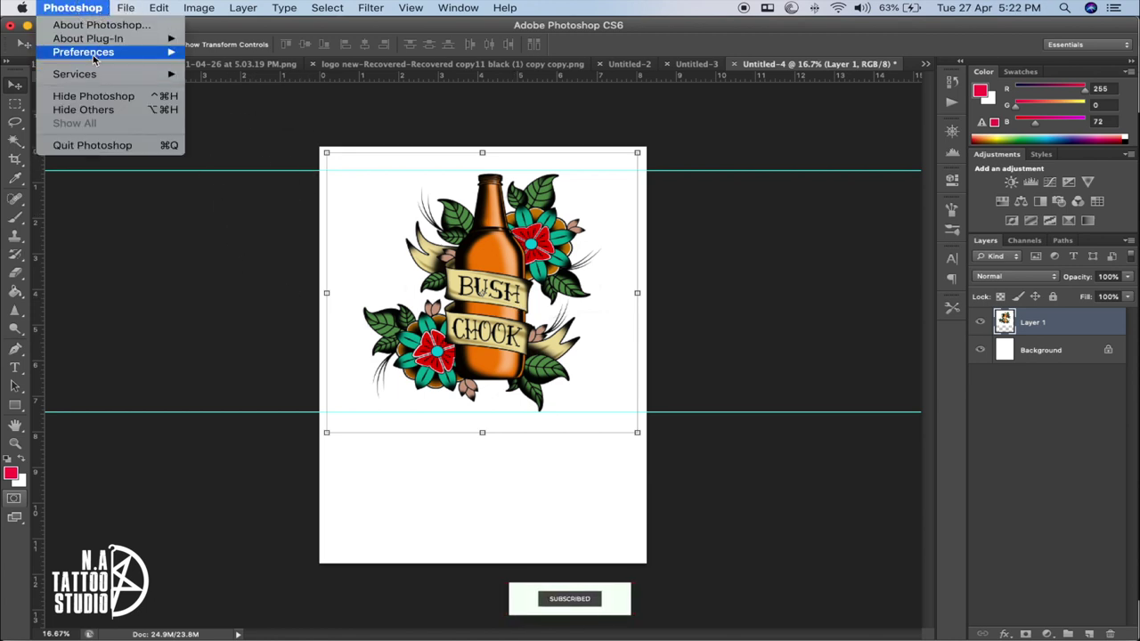
mouse_move(93, 52)
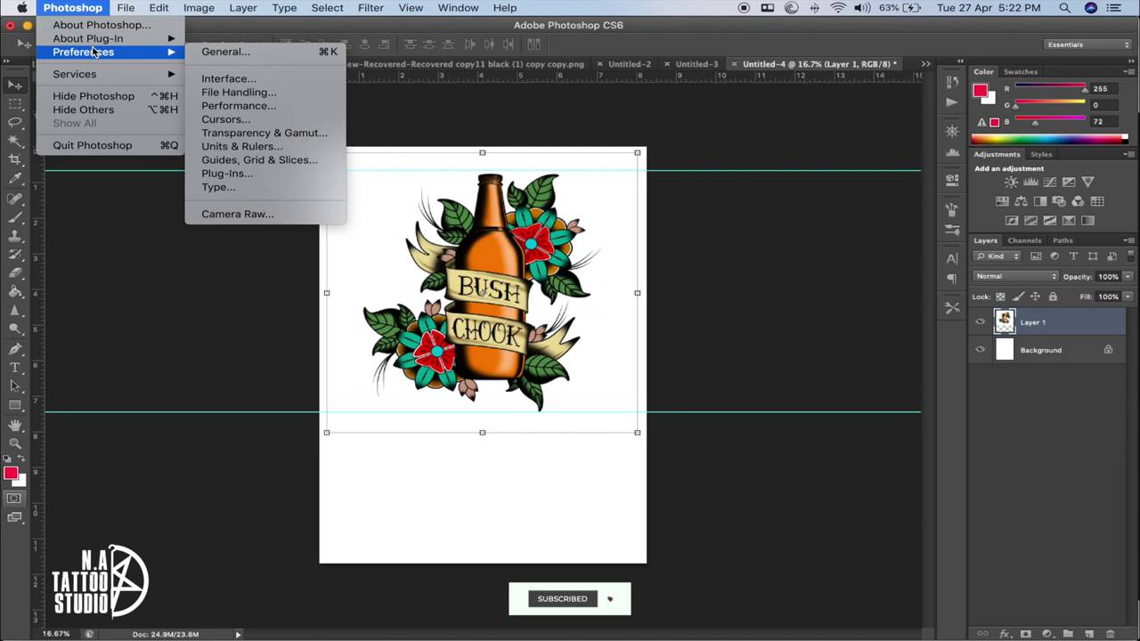
click(252, 147)
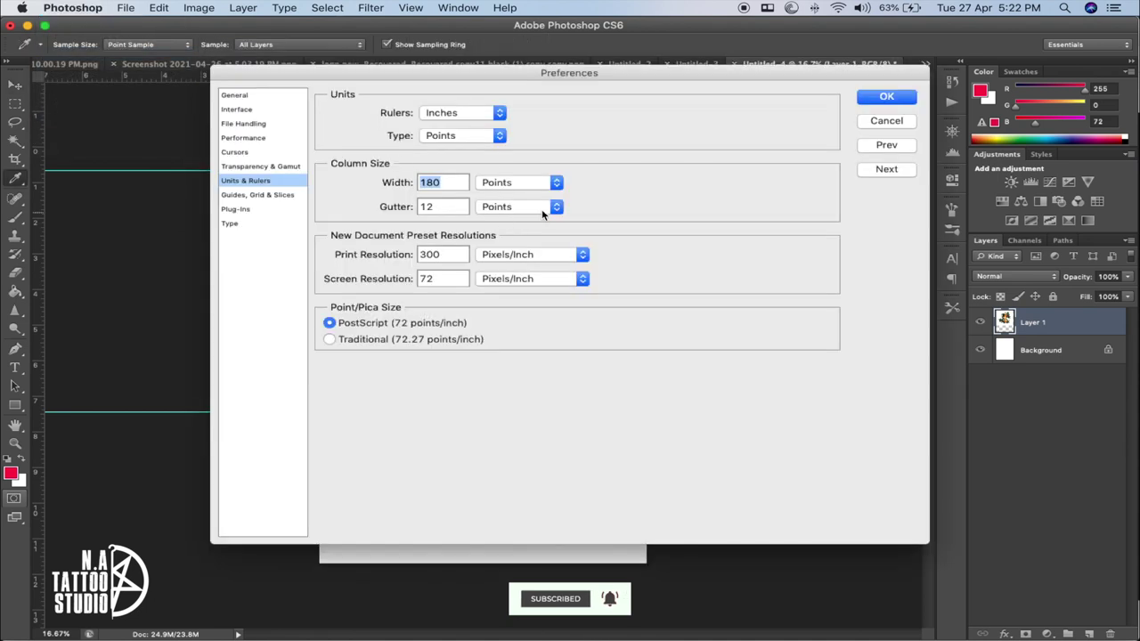
click(472, 112)
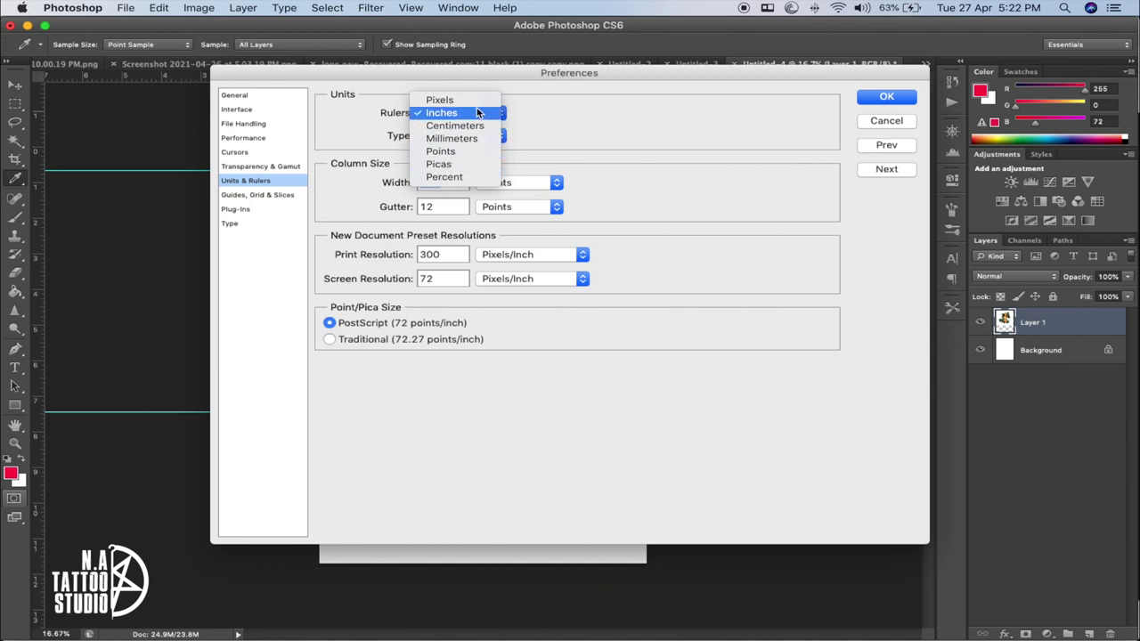
click(473, 112)
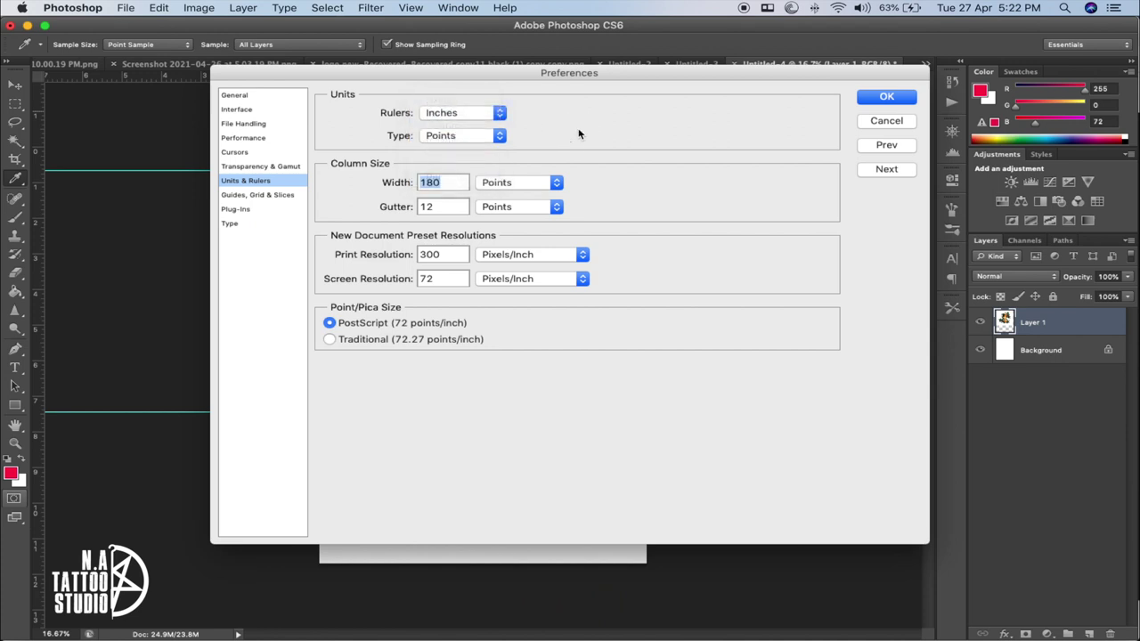
click(877, 98)
key(v)
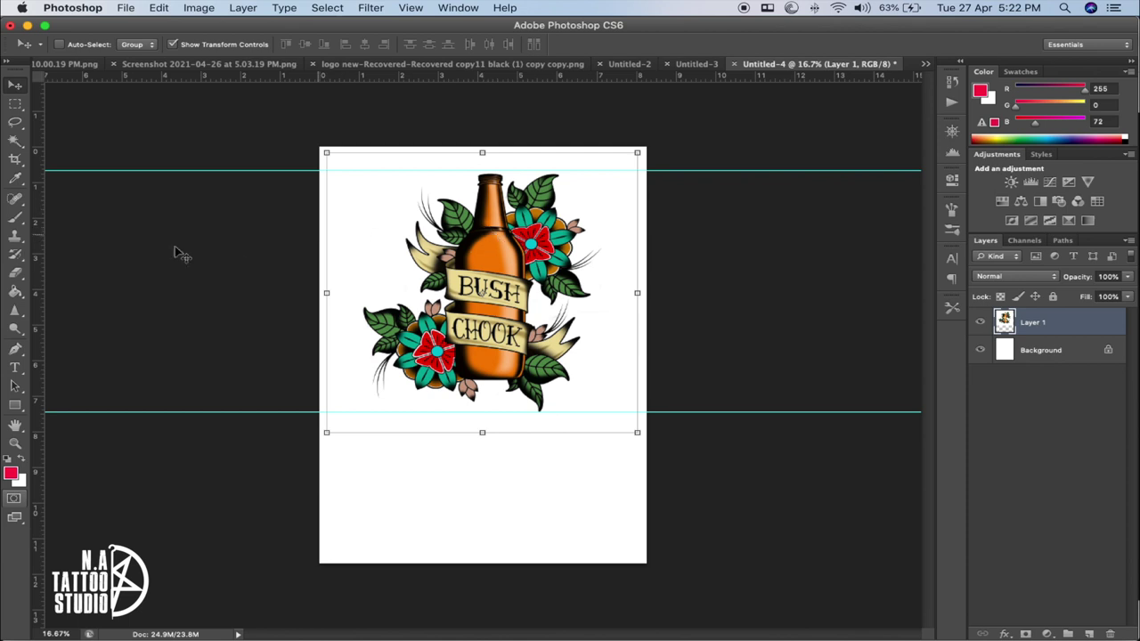
Move a rectangular selection of the bottle neck as a trial, then undo and deselect
click(14, 105)
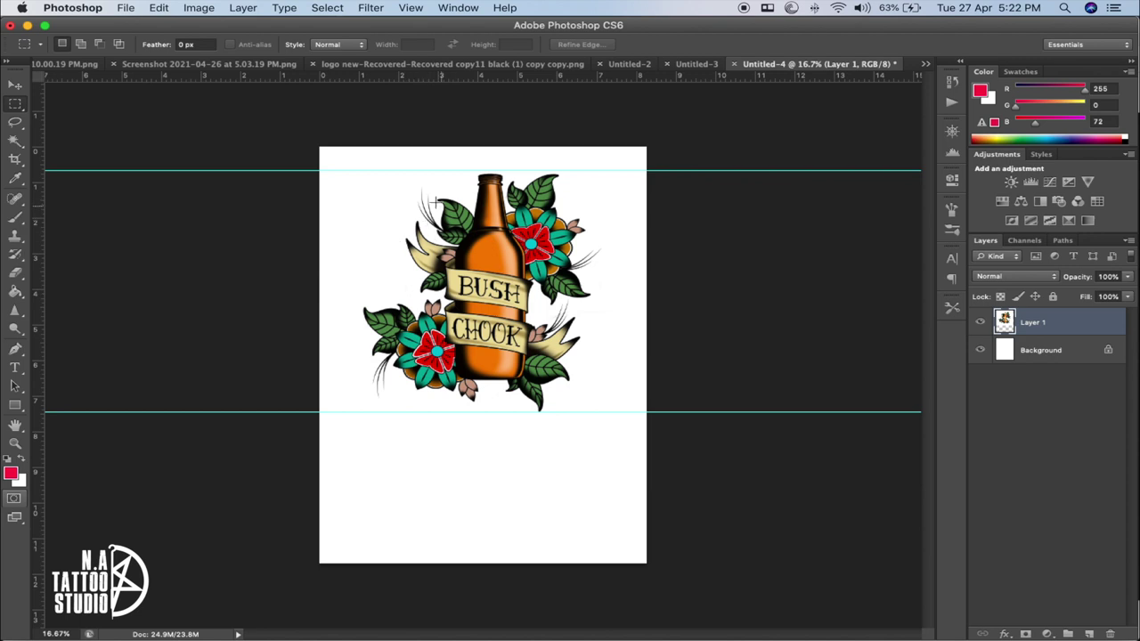
drag(429, 194, 489, 250)
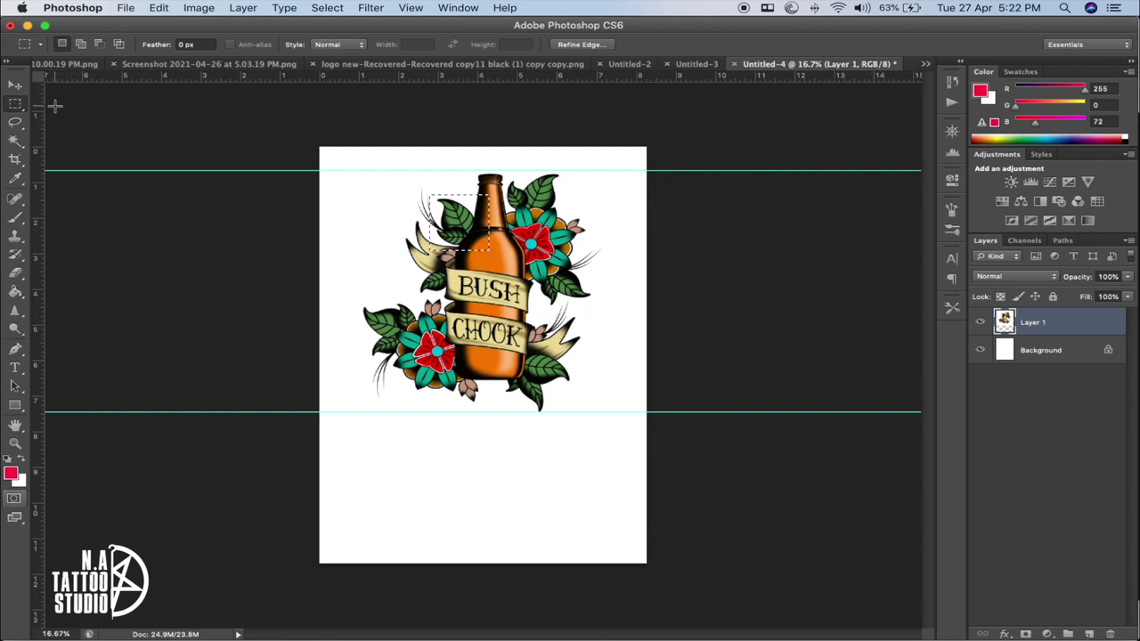
click(18, 85)
drag(450, 233, 550, 278)
key(super+z)
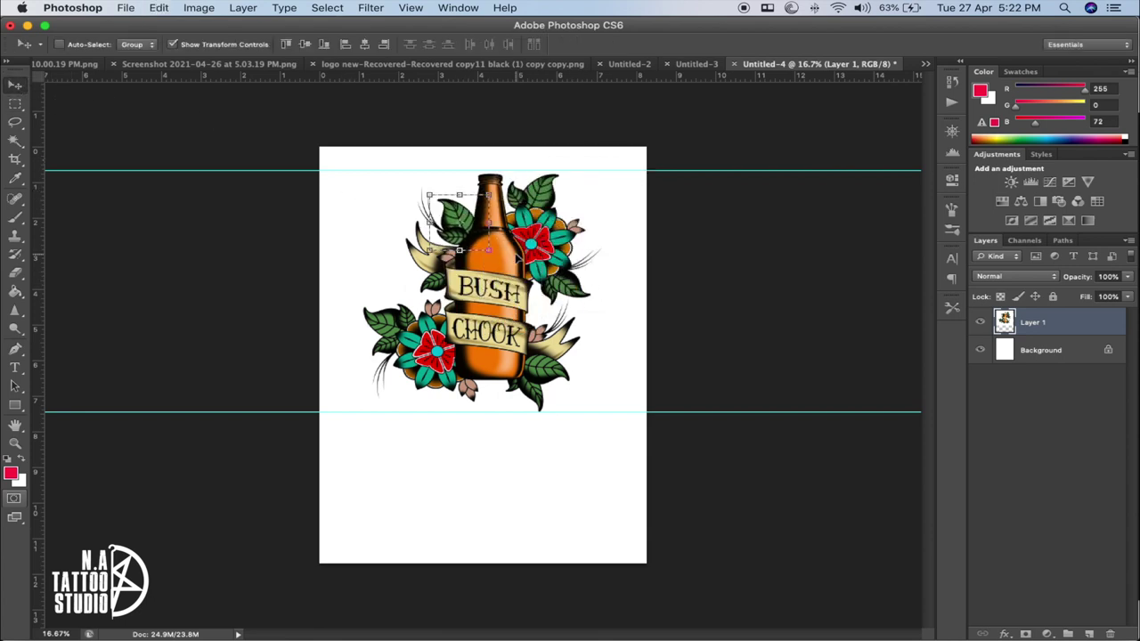
key(m)
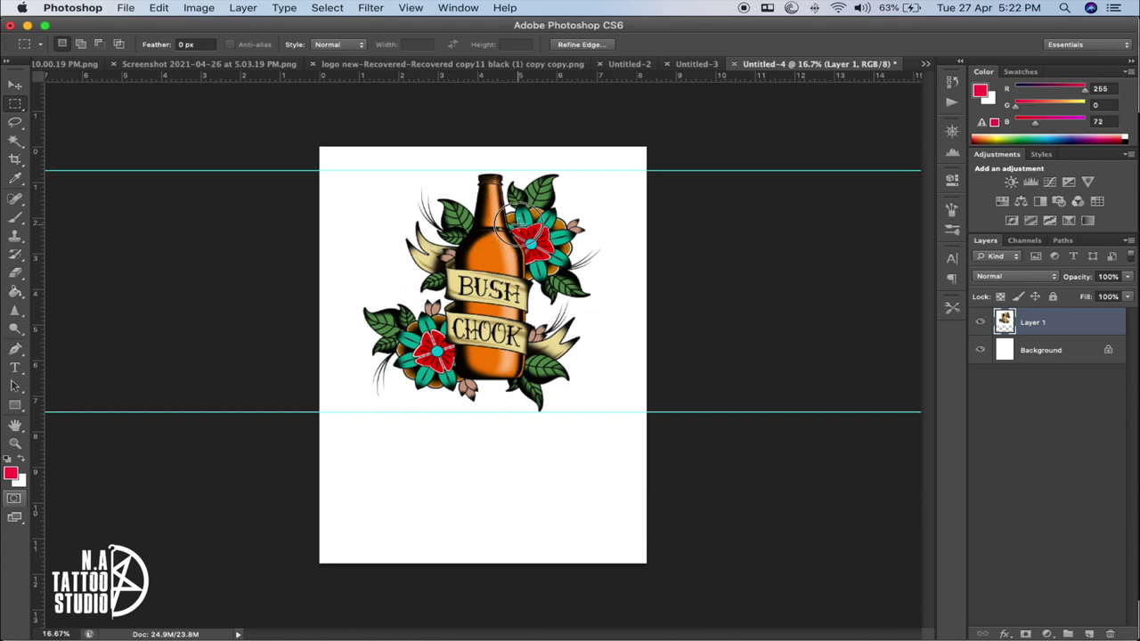
key(super+d)
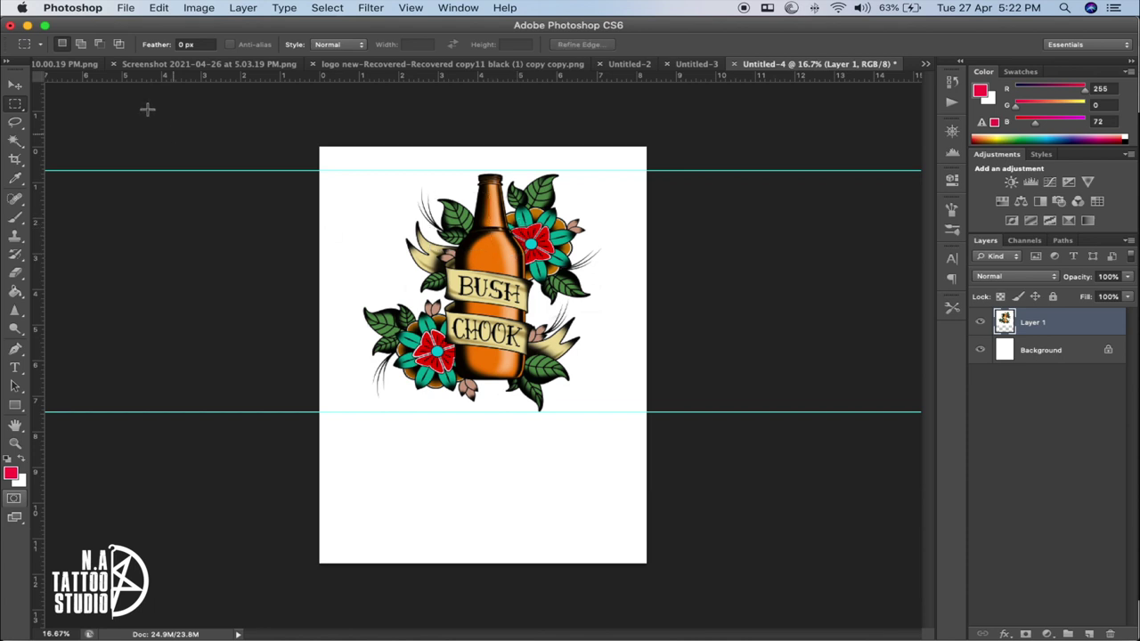
Try moving an elliptical selection over the bottle neck, then undo it
click(15, 105)
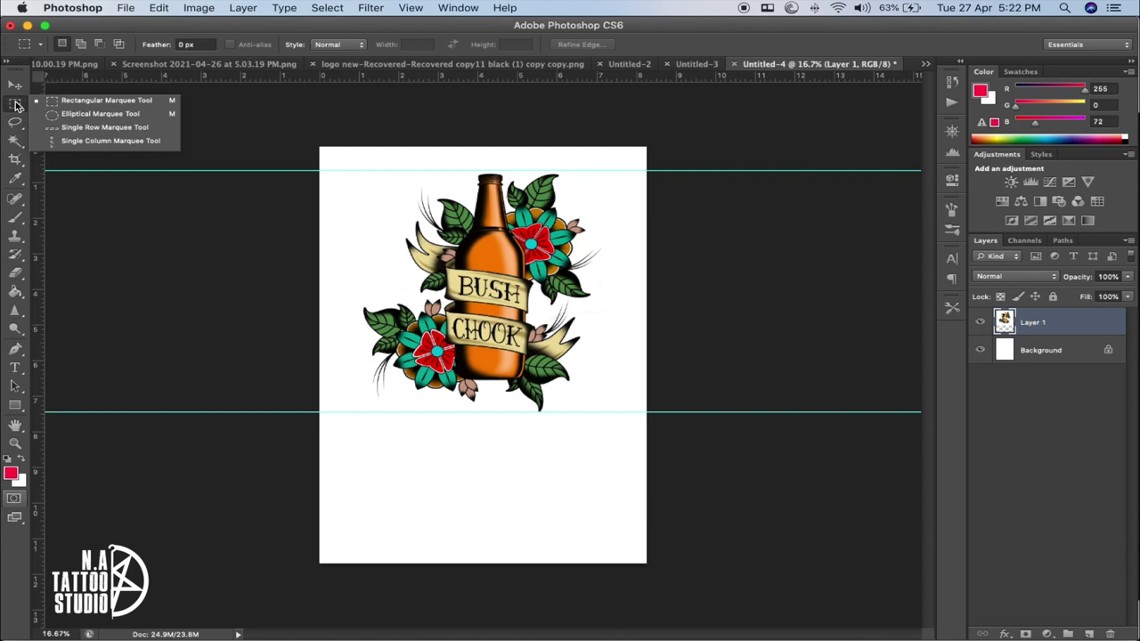
click(72, 118)
drag(410, 208, 526, 260)
drag(457, 227, 523, 332)
key(v)
key(super+z)
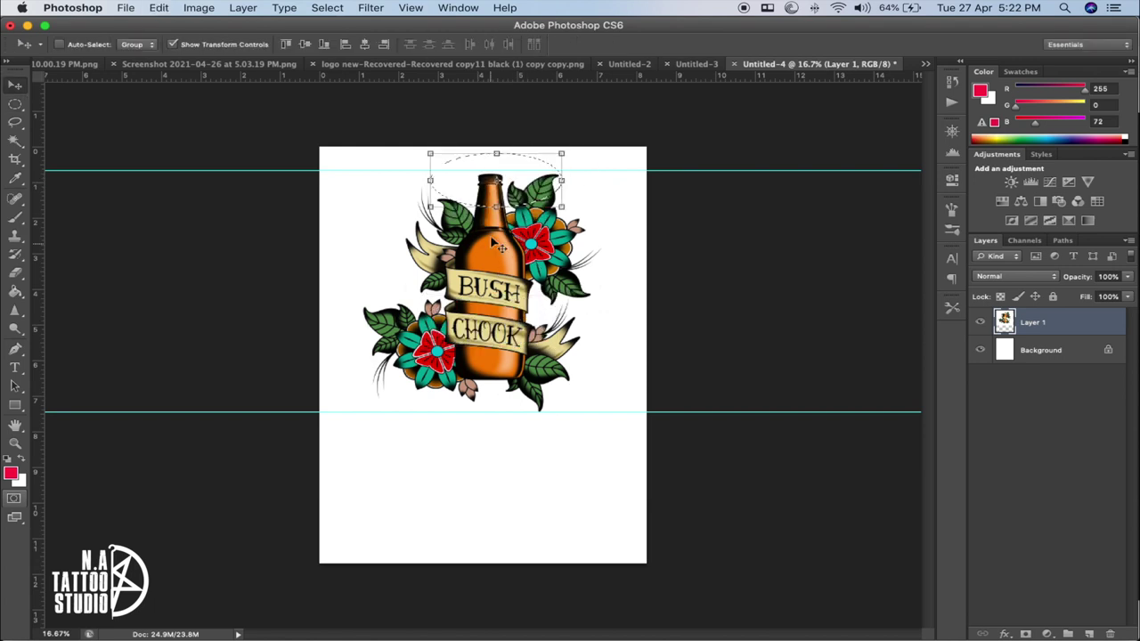
key(m)
click(485, 253)
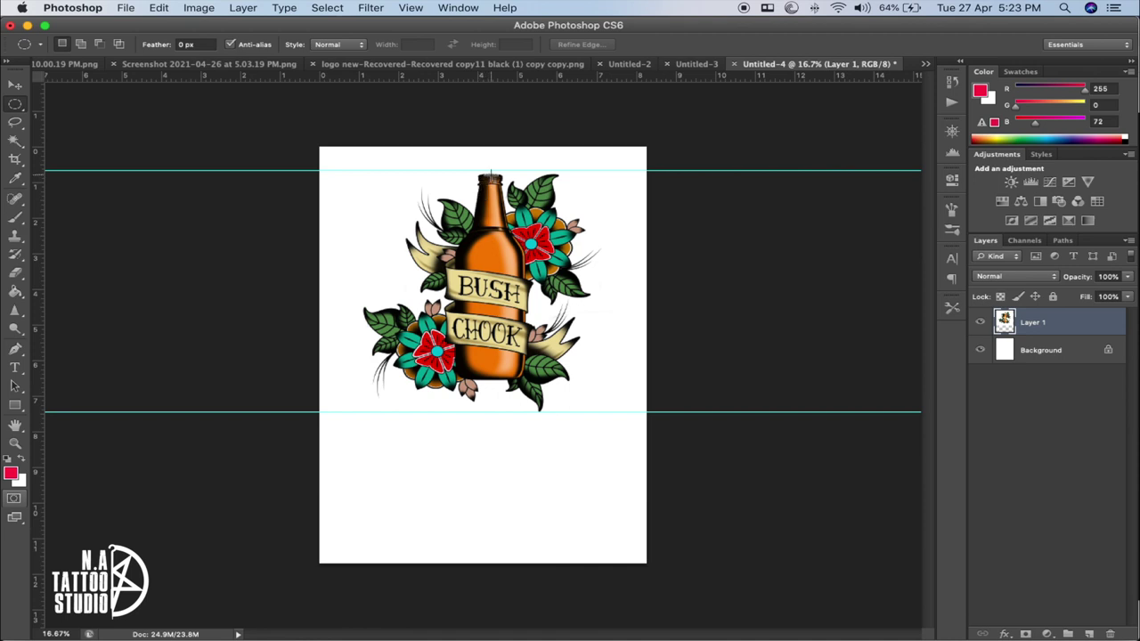
Lasso the whole design, move it lower on the page, and deselect
click(15, 125)
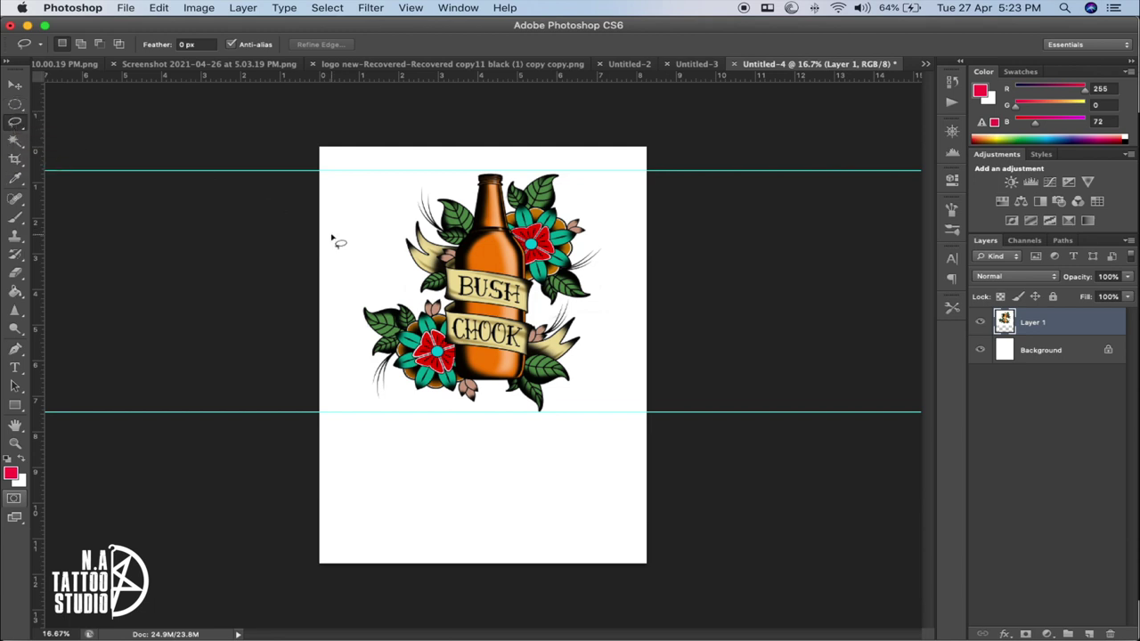
mouse_move(495, 170)
mouse_down()
mouse_move(419, 185)
mouse_move(412, 228)
mouse_move(399, 234)
mouse_move(407, 286)
mouse_move(360, 300)
mouse_move(356, 352)
mouse_move(373, 402)
mouse_move(550, 425)
mouse_move(596, 393)
mouse_move(622, 311)
mouse_move(621, 218)
mouse_move(571, 168)
mouse_move(482, 166)
mouse_up()
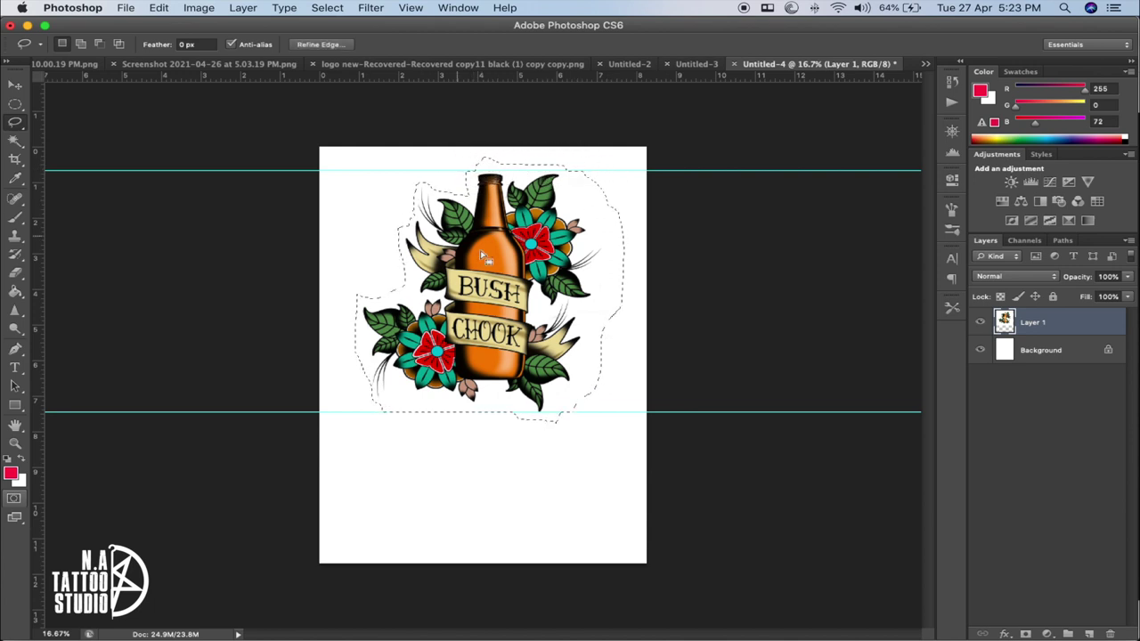
key(v)
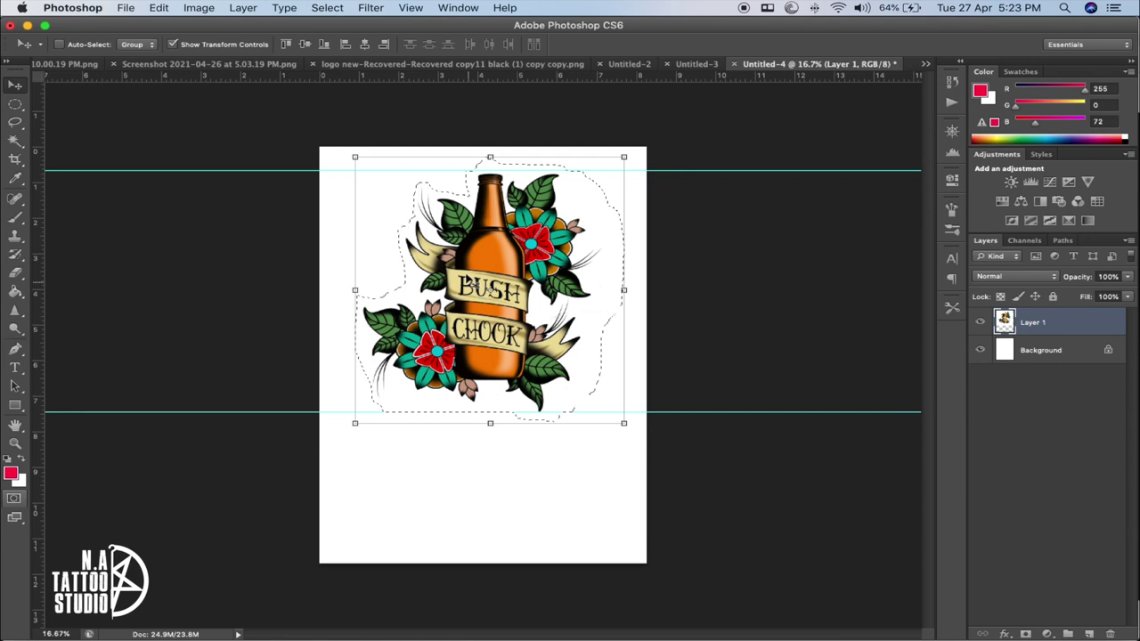
drag(516, 222, 515, 250)
key(m)
key(super+d)
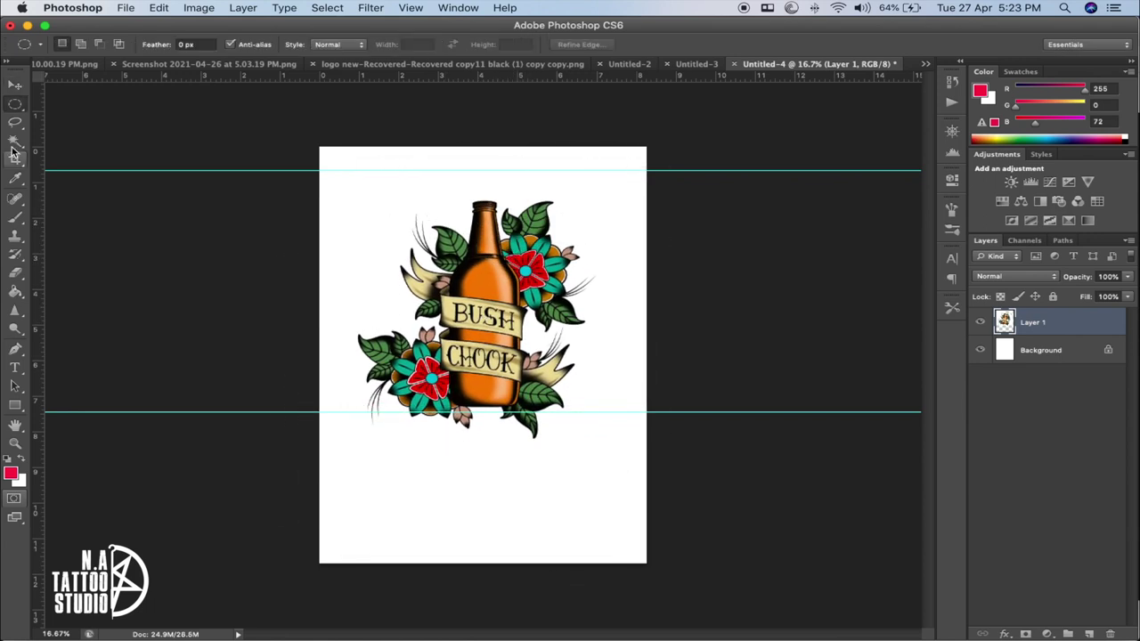
Select the upper bottle with the Magic Wand, then again at tolerance 50
click(13, 143)
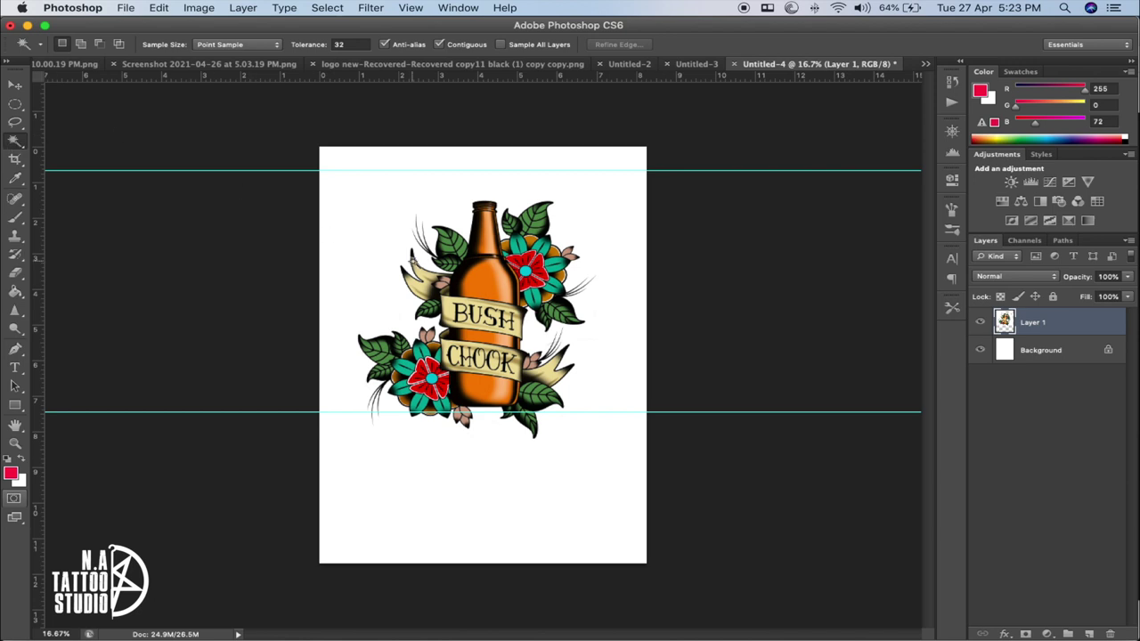
key(super+equal)
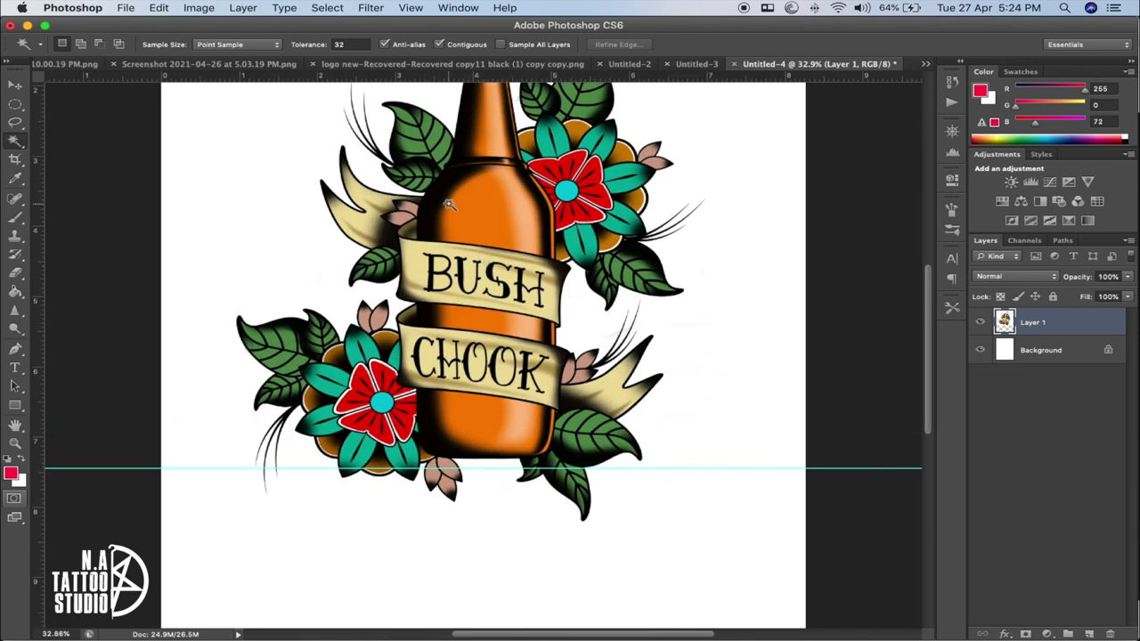
click(24, 142)
click(467, 216)
click(285, 43)
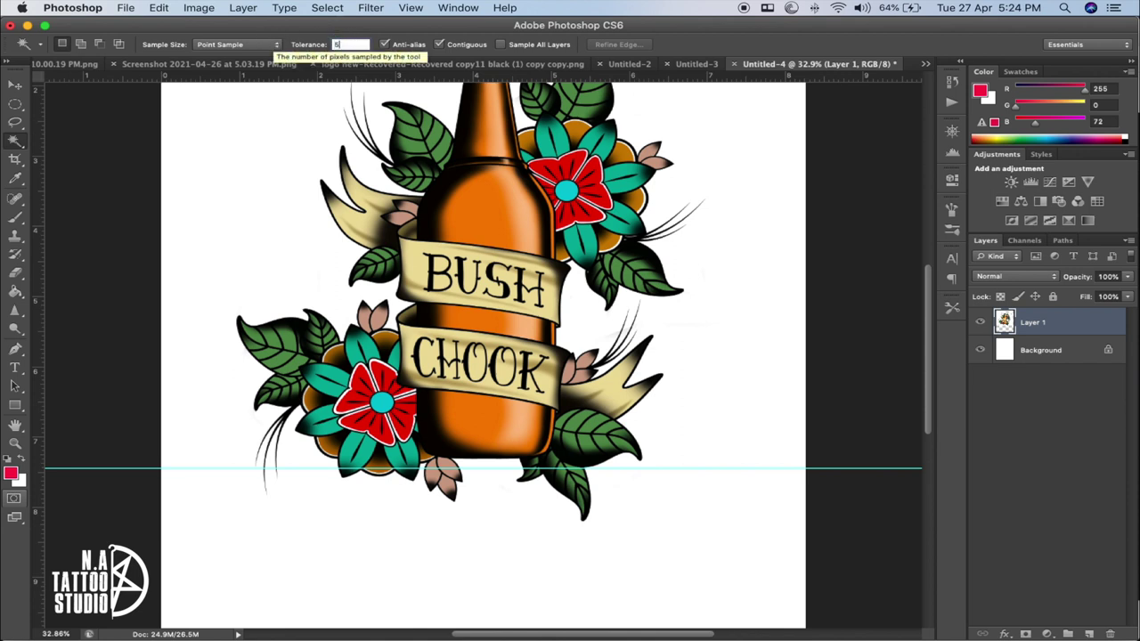
text(50)
key(Return)
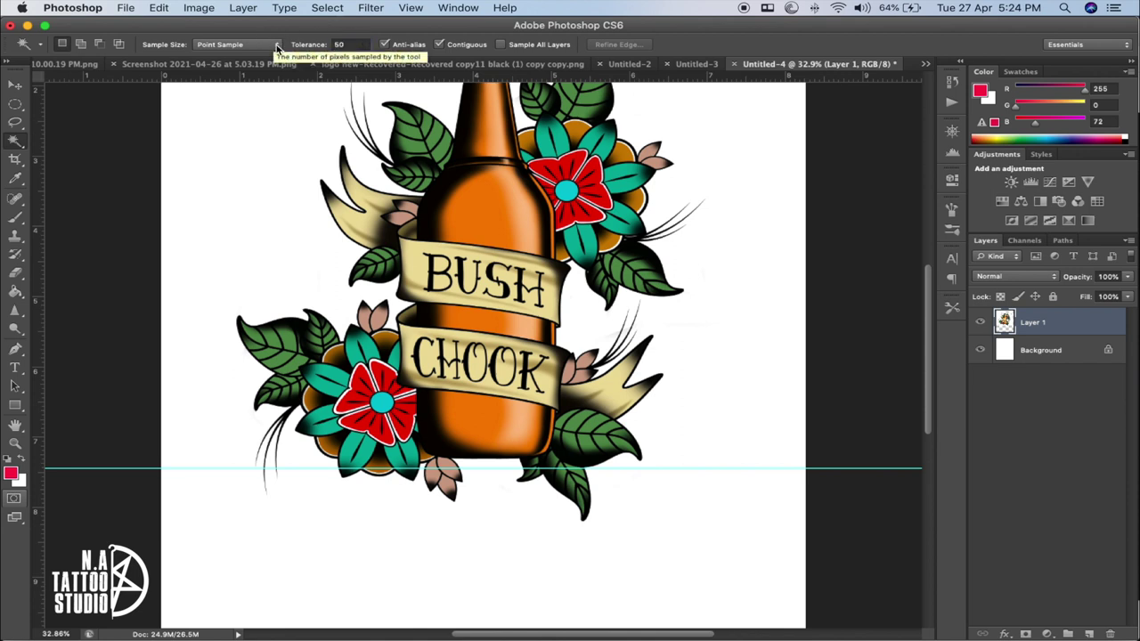
click(479, 218)
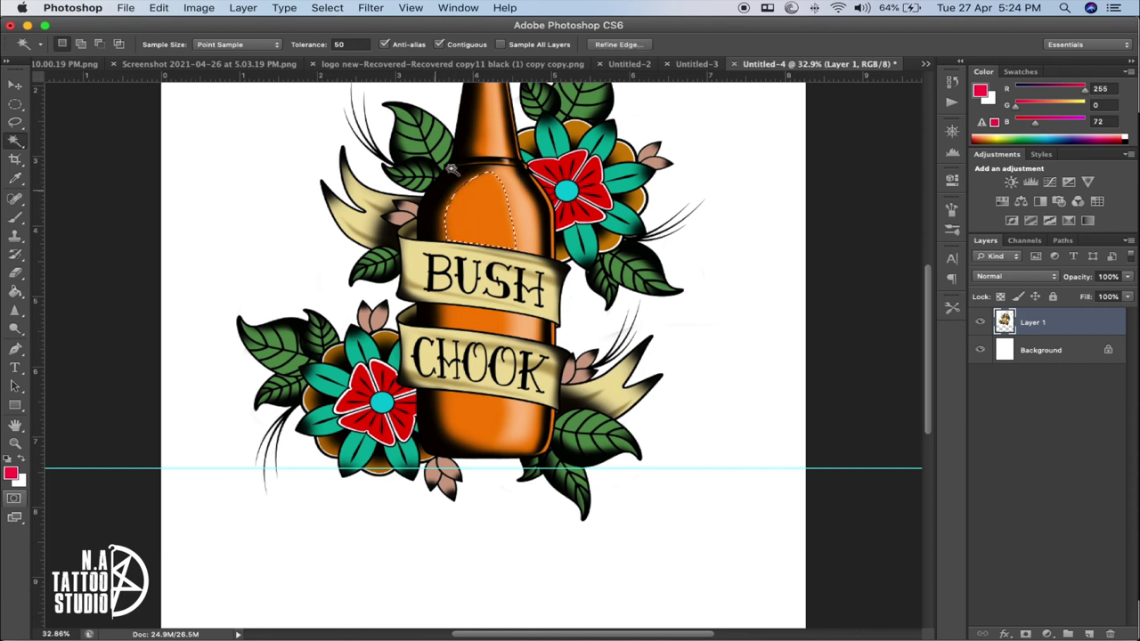
Raise the Magic Wand tolerance to 100, reselect the upper bottle, then deselect
click(350, 44)
text(100)
key(Return)
click(480, 209)
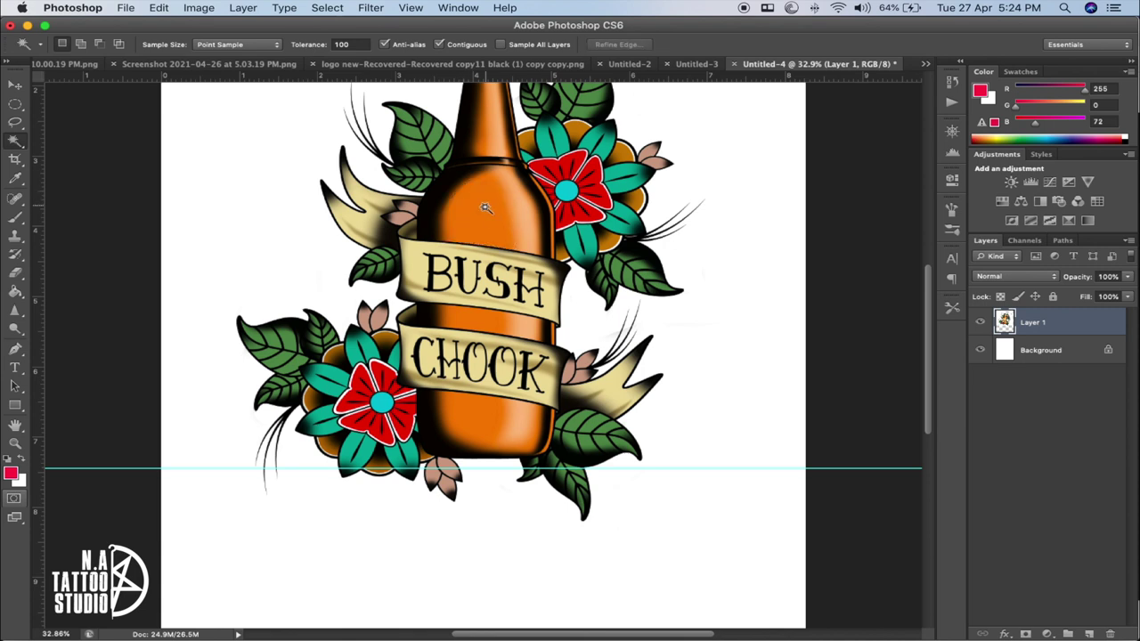
key(super+d)
Select and delete the BUSH banner, then undo the deletion and deselect
click(495, 277)
key(super+d)
click(497, 276)
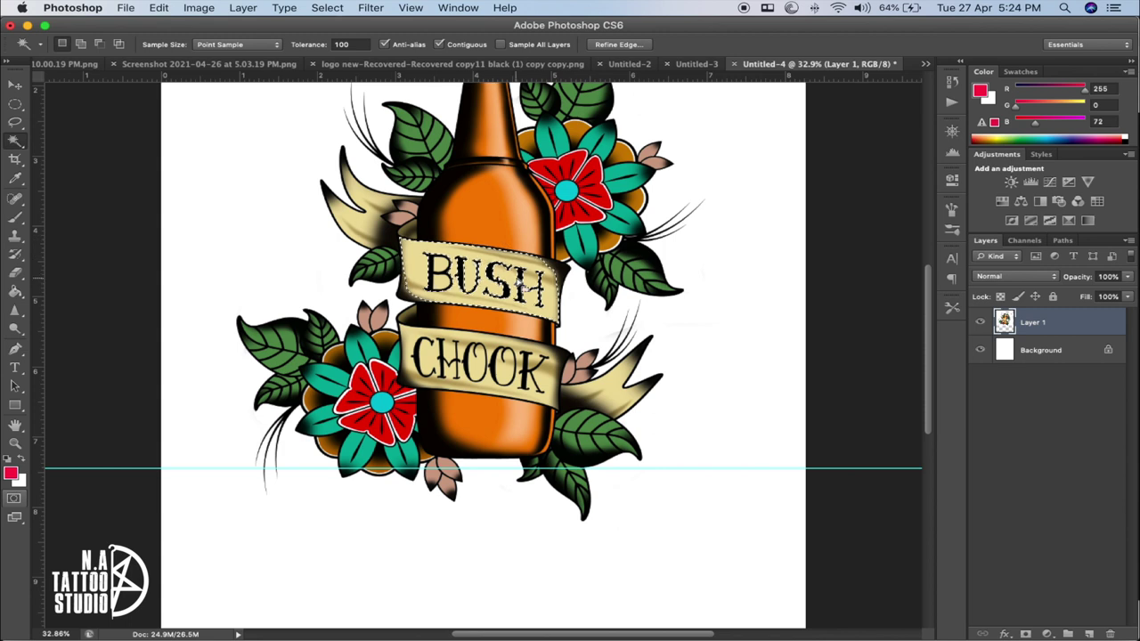
key(Delete)
key(super+z)
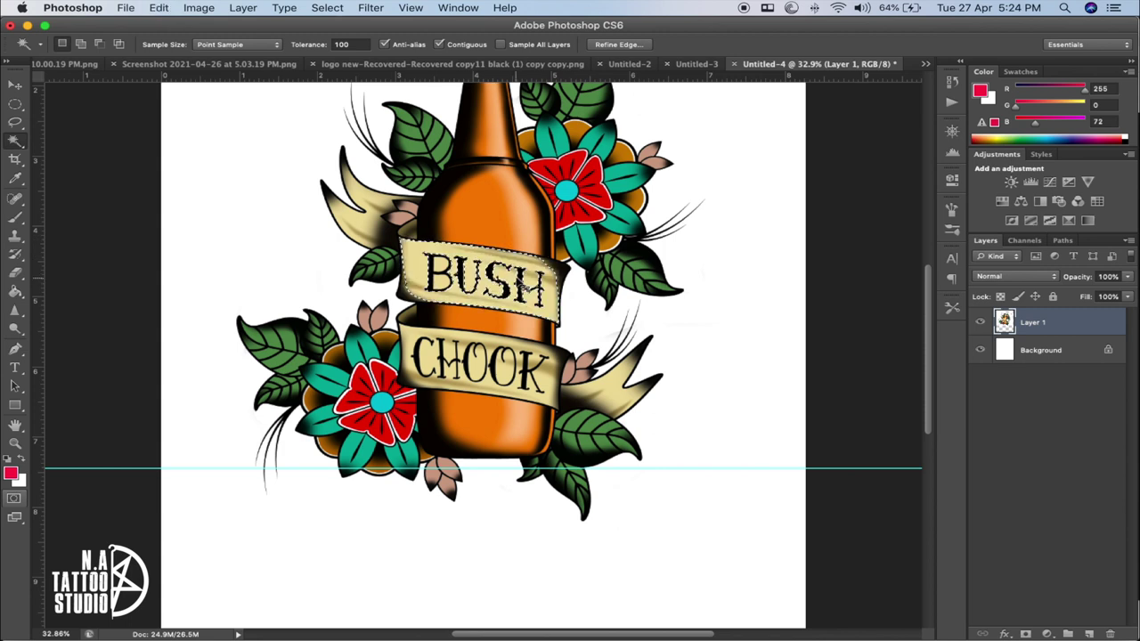
key(super+d)
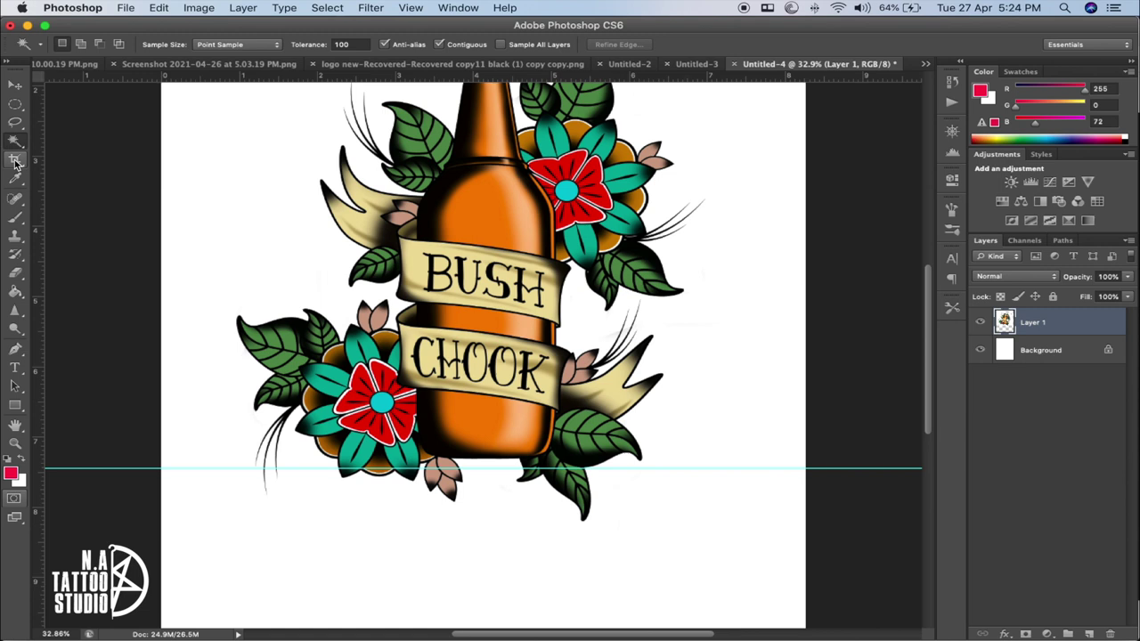
Draw a trial crop area over the banners and cancel it
click(15, 162)
drag(300, 167, 557, 387)
key(Escape)
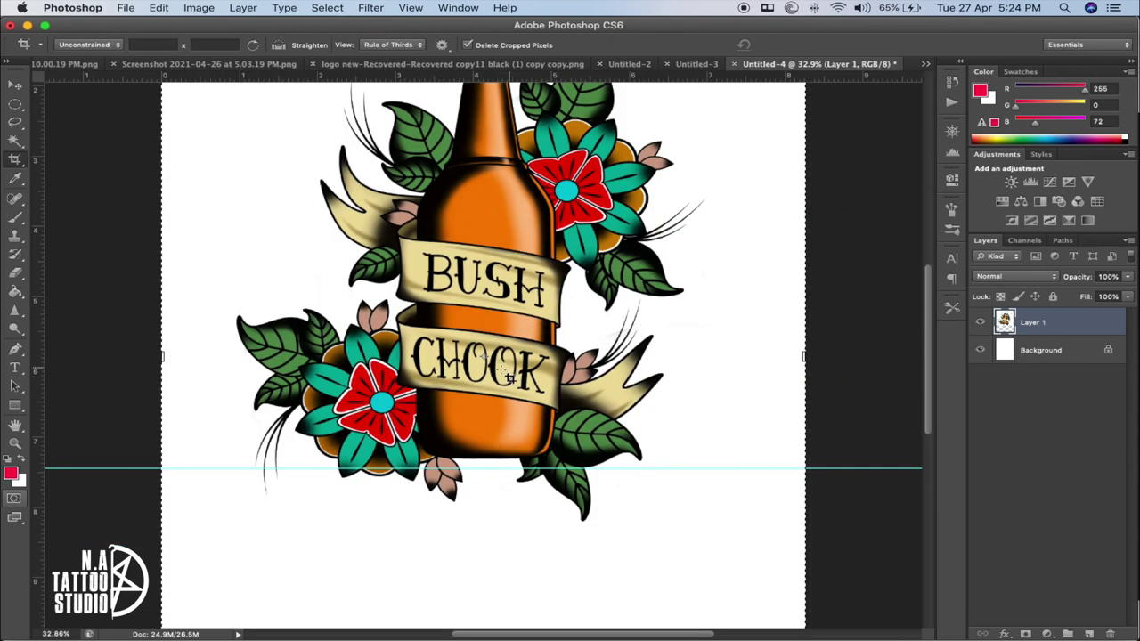
Set the foreground colour to the bottle's orange f67f00 sampled from the artwork
click(16, 179)
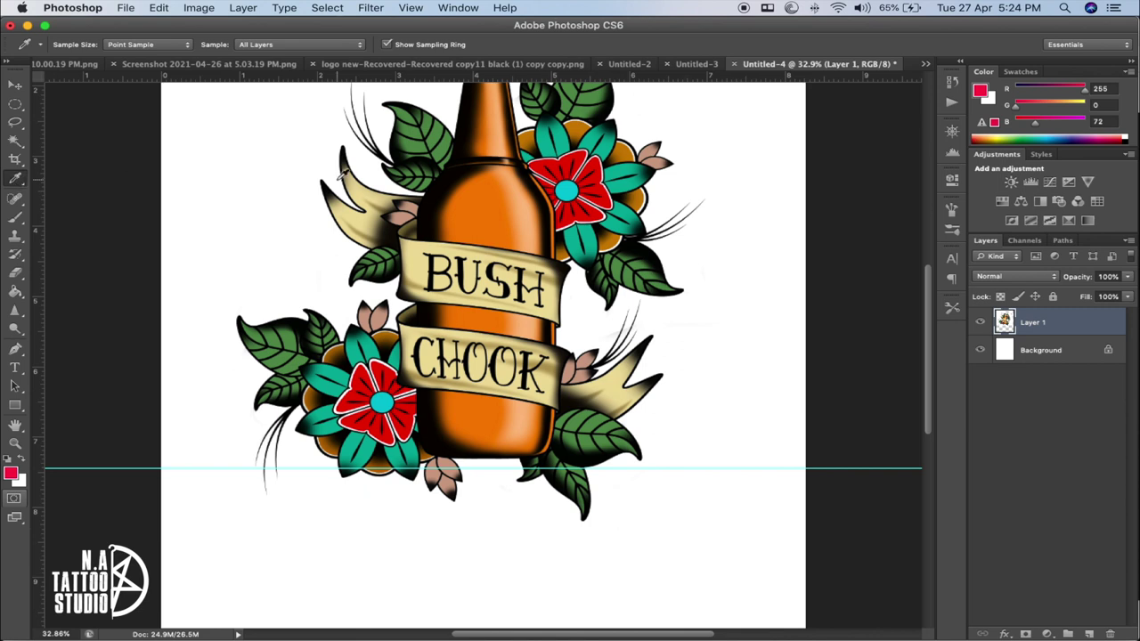
click(11, 474)
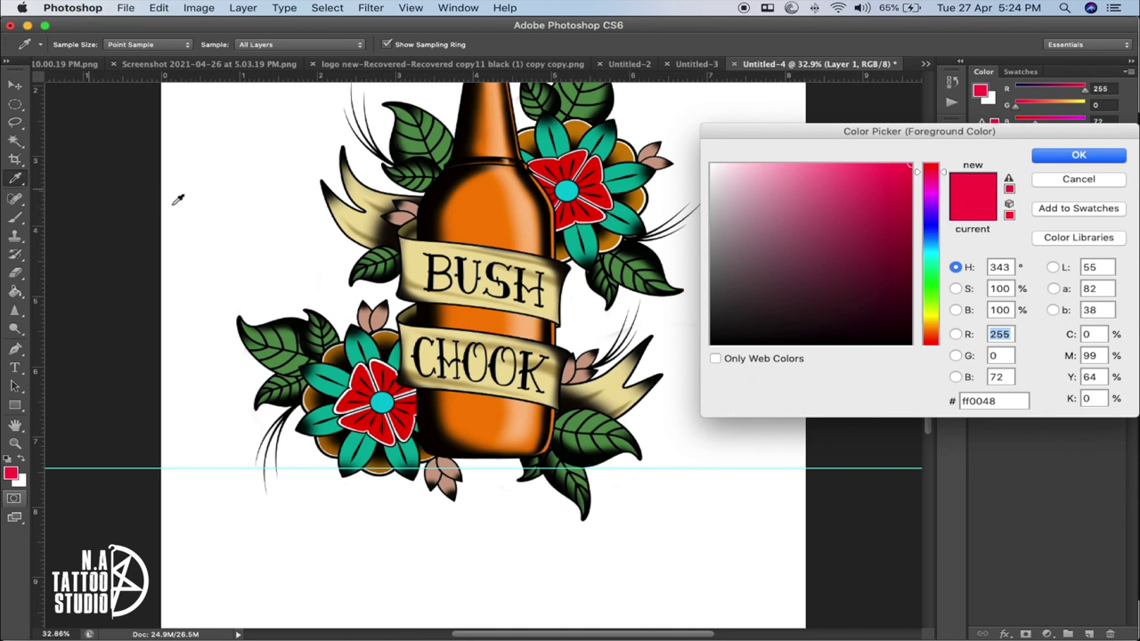
click(481, 213)
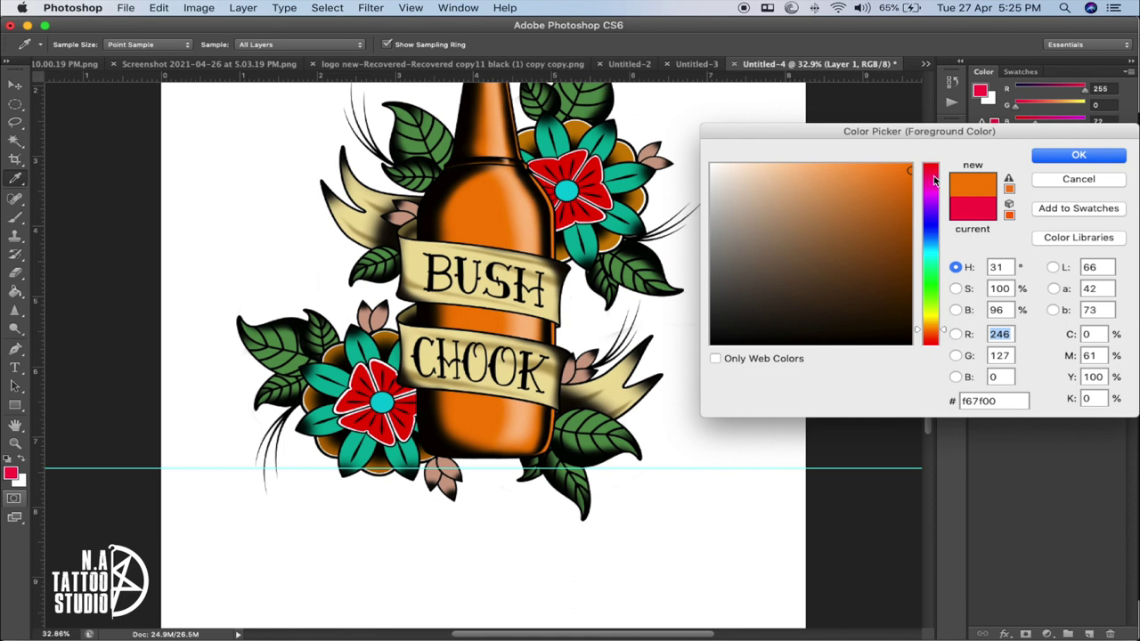
click(1079, 155)
Paint a trial orange brush stroke beside the bottle and undo it
key(b)
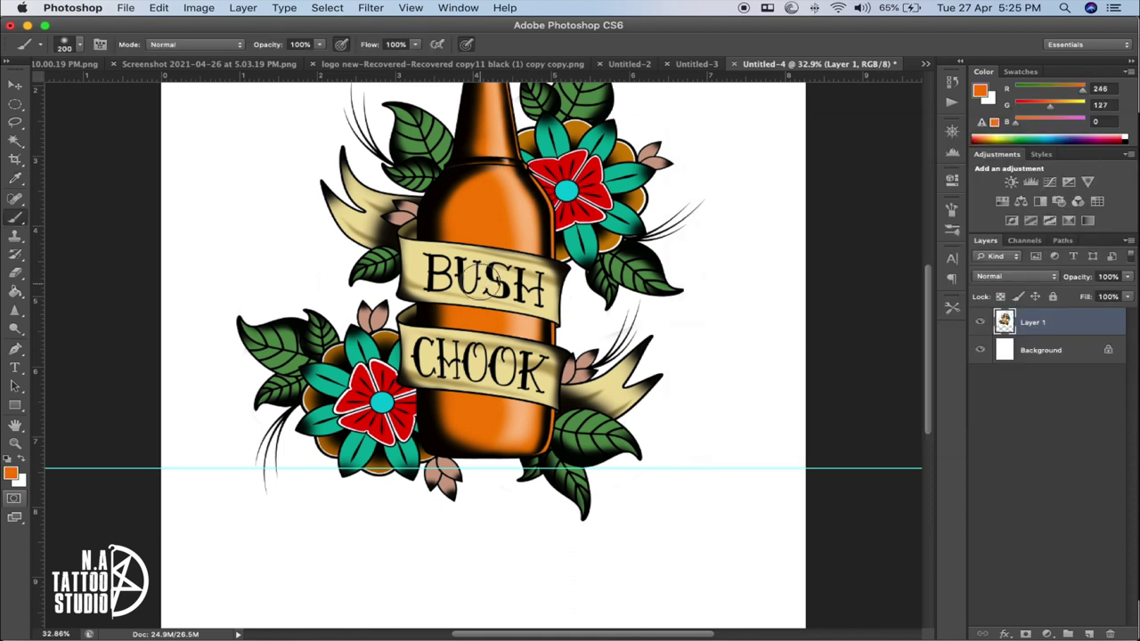
mouse_move(534, 214)
mouse_down()
mouse_move(570, 321)
mouse_move(615, 401)
mouse_up()
key(super+z)
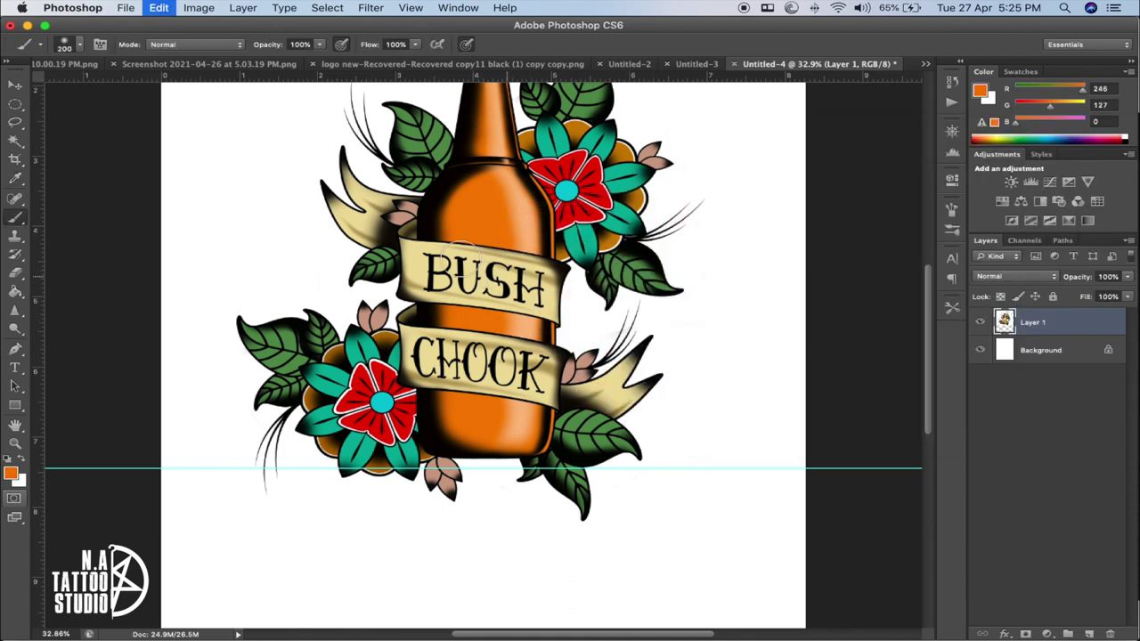
click(15, 239)
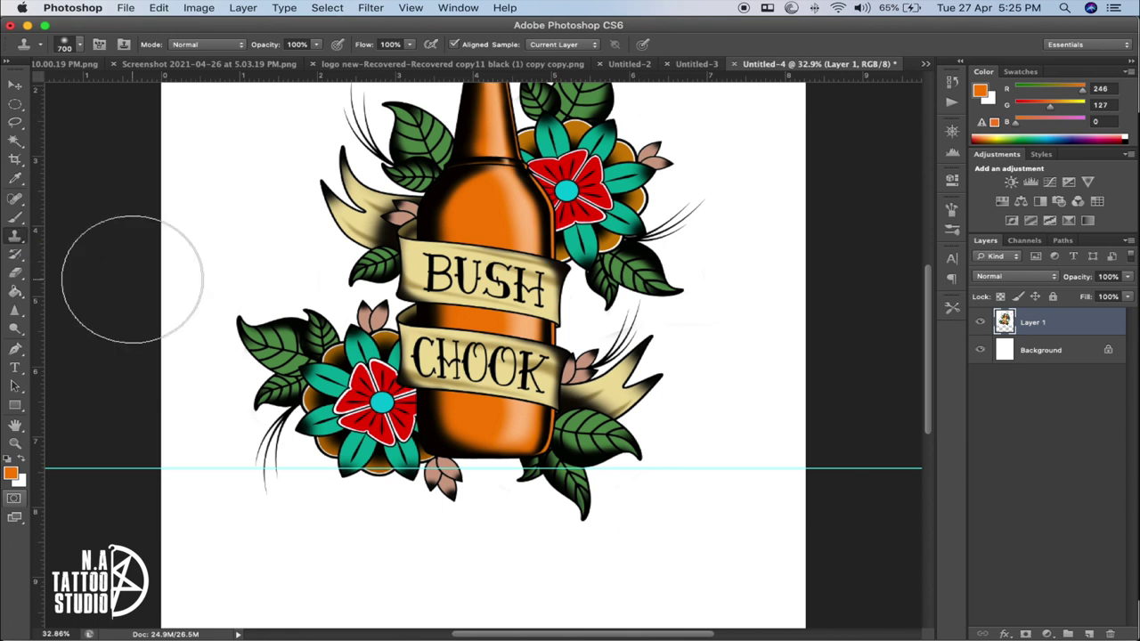
Erase streaks across the bottle and banner as a trial, then undo them
click(15, 273)
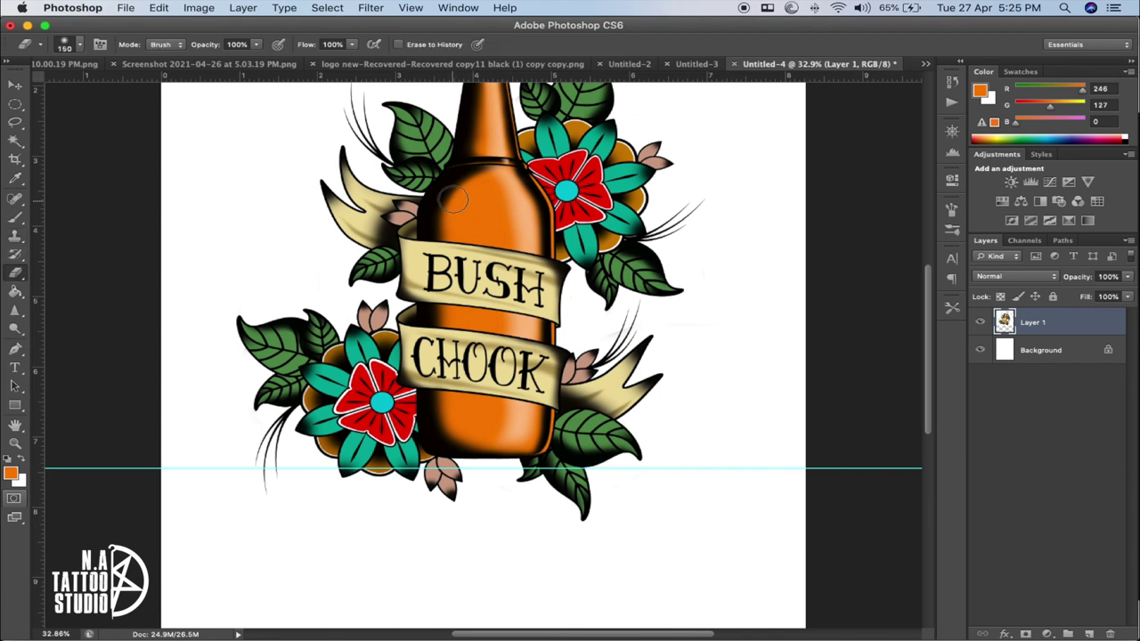
mouse_move(437, 161)
mouse_down()
mouse_move(476, 252)
mouse_move(517, 296)
mouse_move(503, 245)
mouse_up()
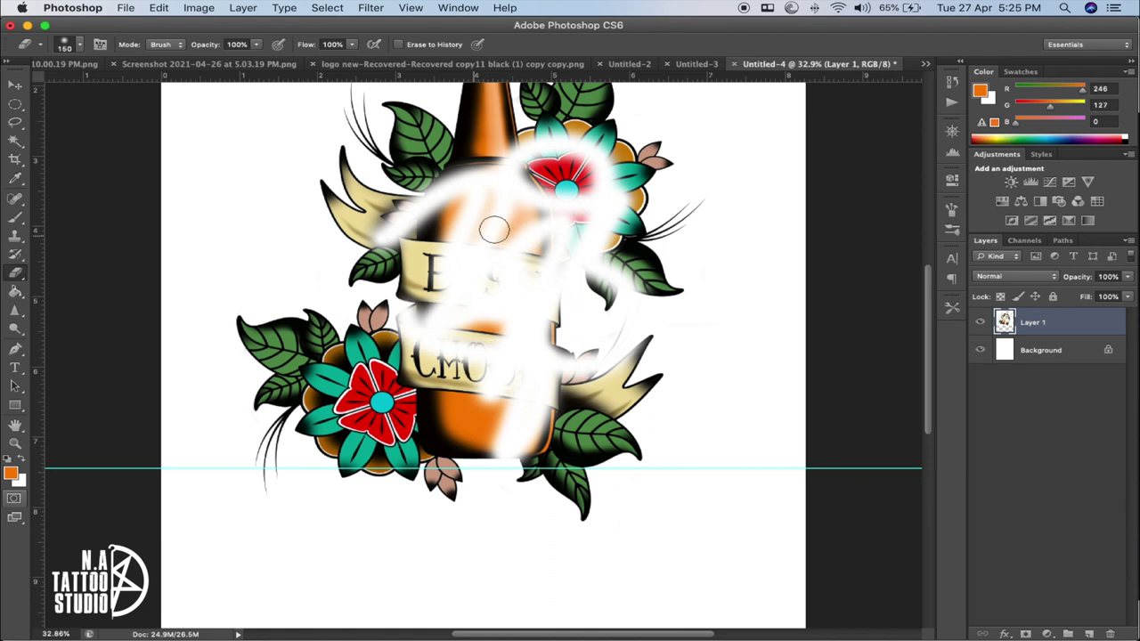
key(super+alt+z)
key(super+alt+z)
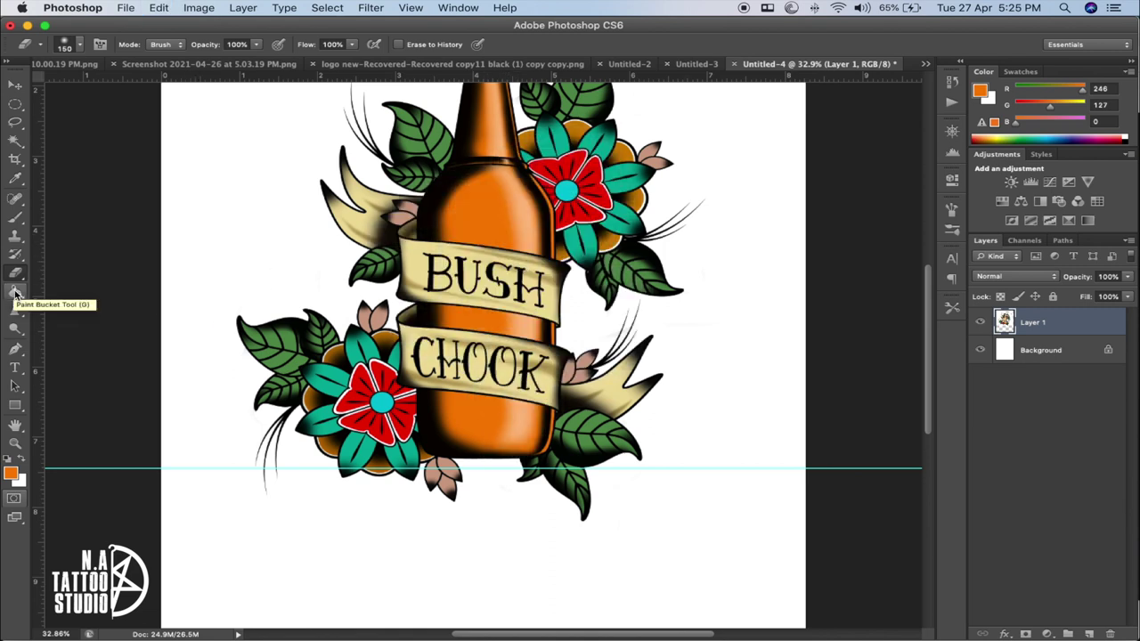
Make brown #756859 the foreground colour and undo a trial background fill
click(15, 292)
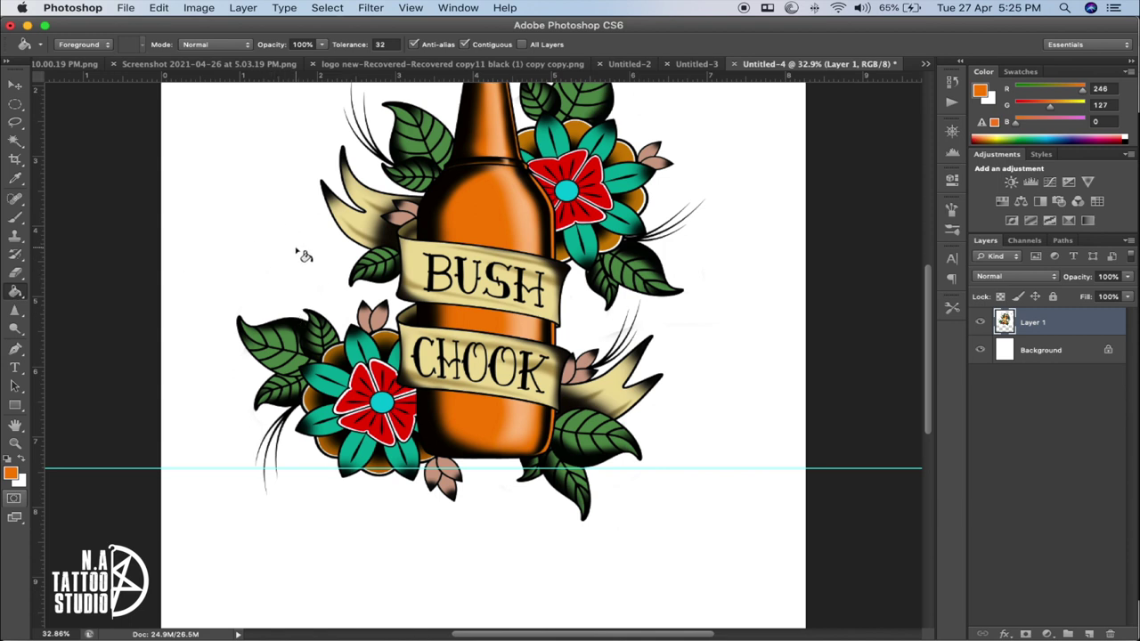
click(13, 475)
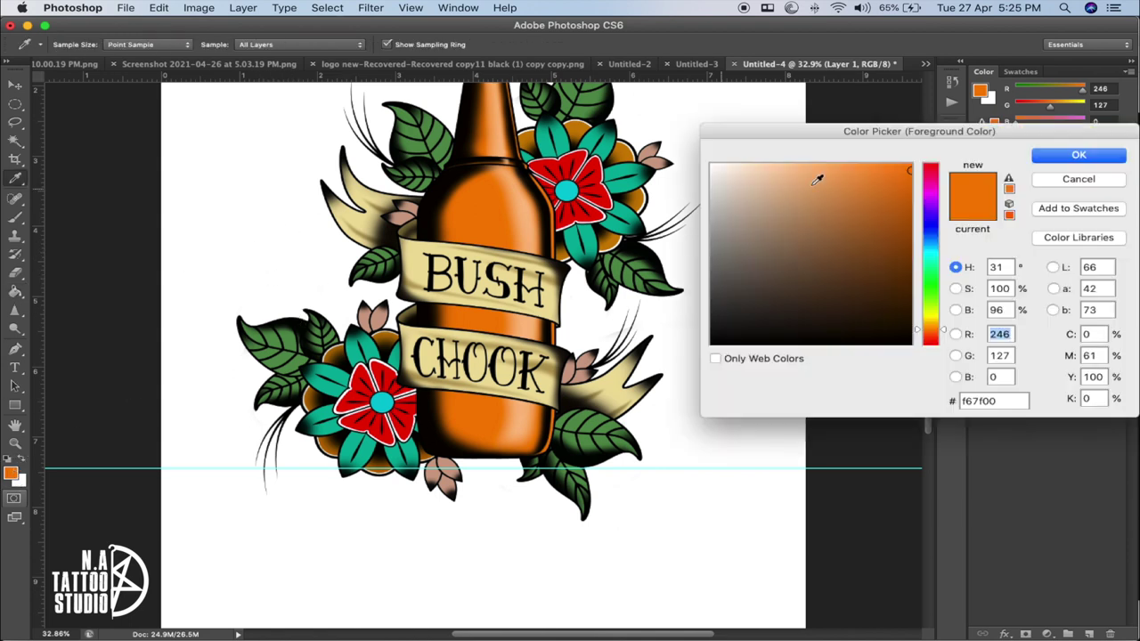
click(757, 262)
click(1078, 155)
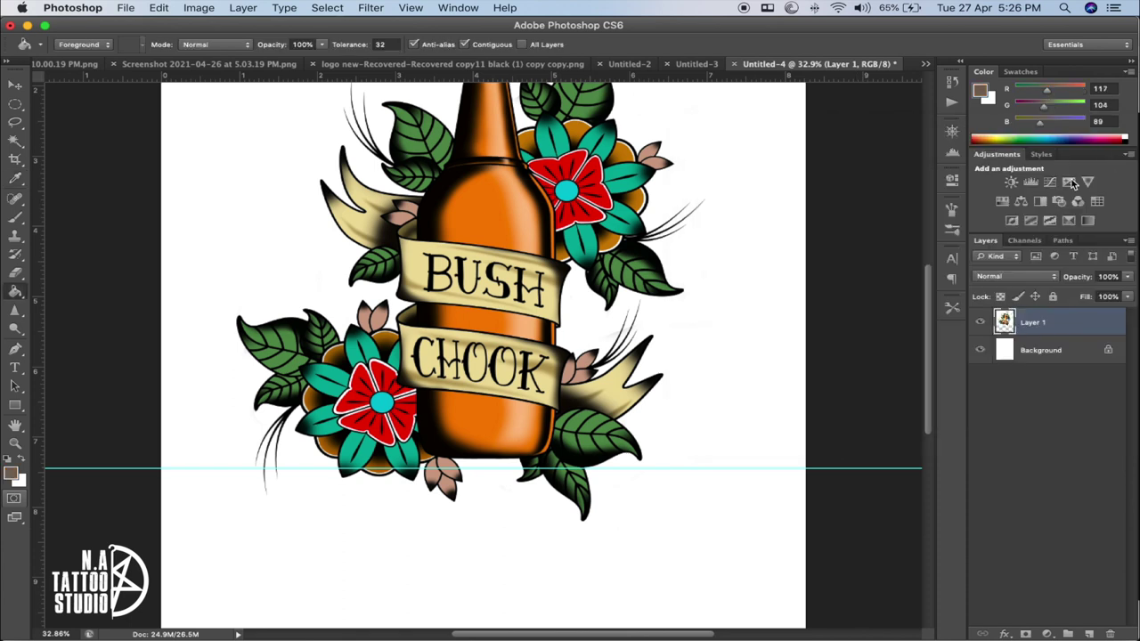
click(731, 245)
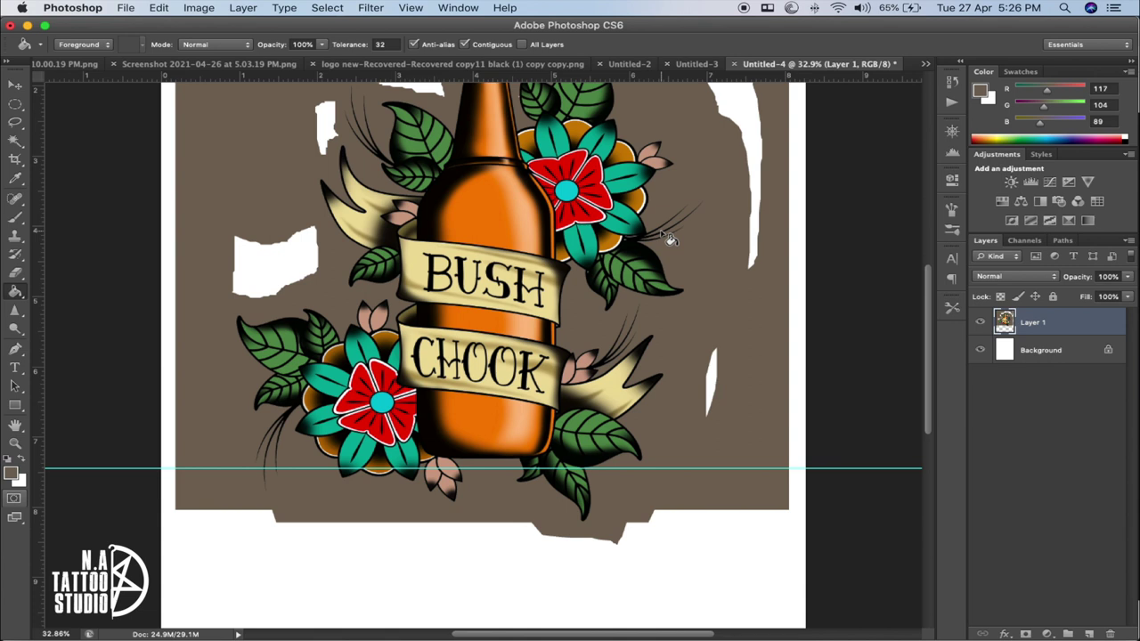
key(super+z)
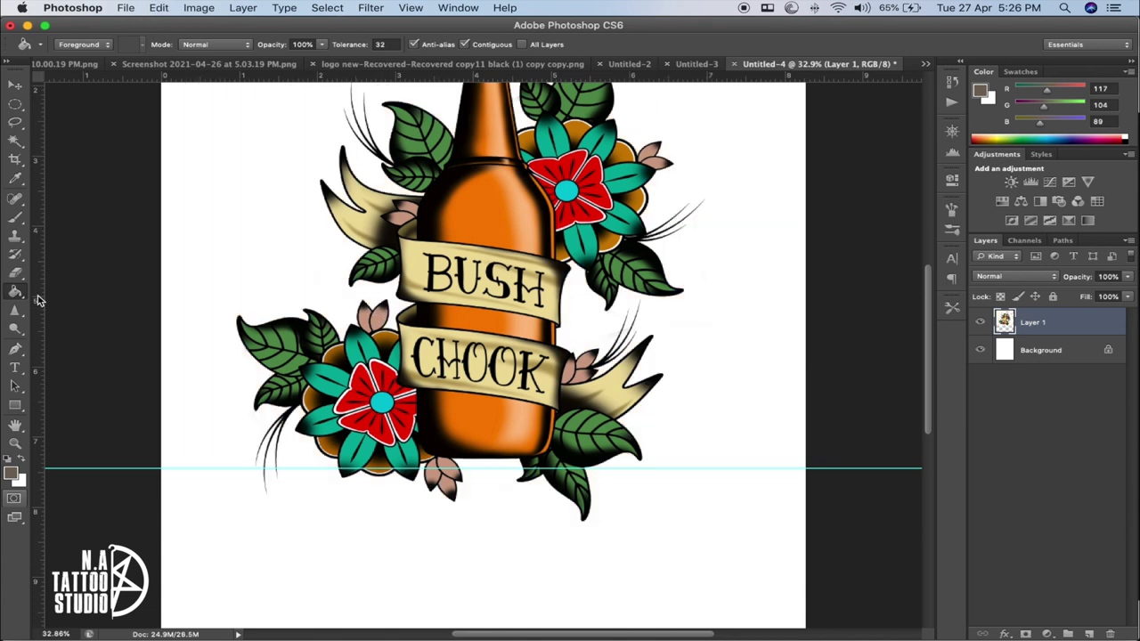
click(17, 313)
click(16, 311)
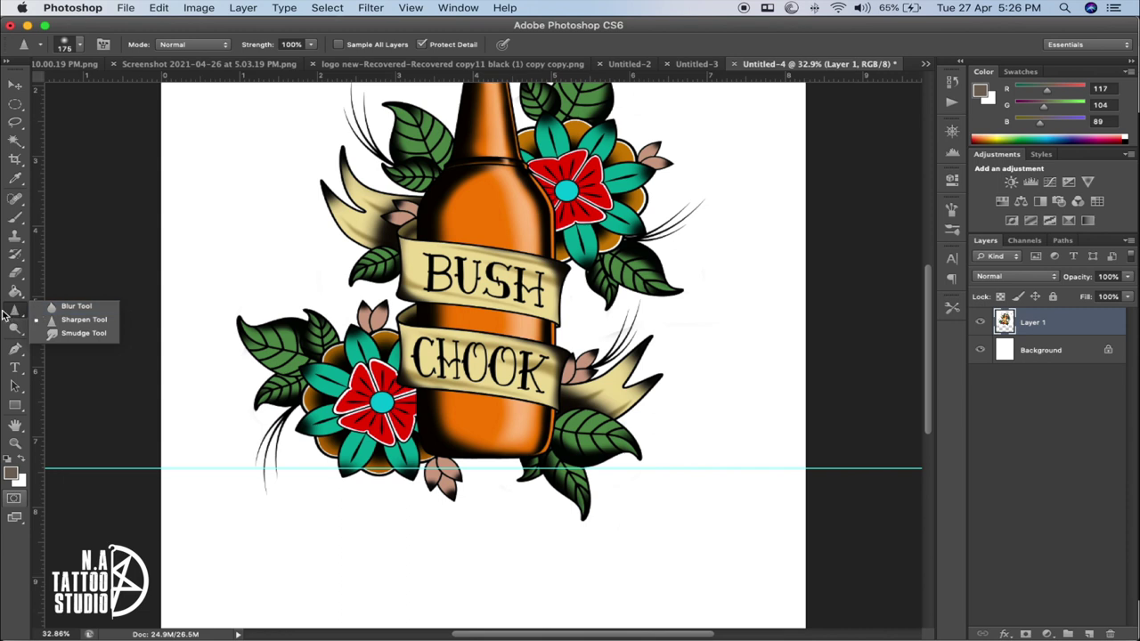
Zoom in and soften the CHOOK lettering with a 400-pixel Blur brush
click(76, 307)
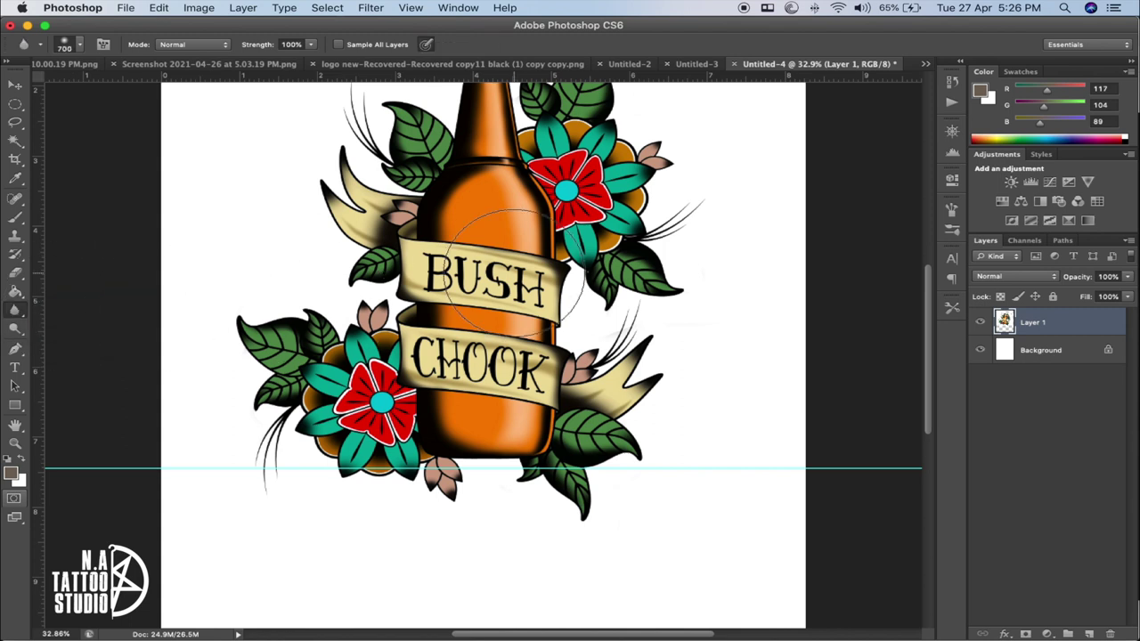
scroll(486, 278, up, 10)
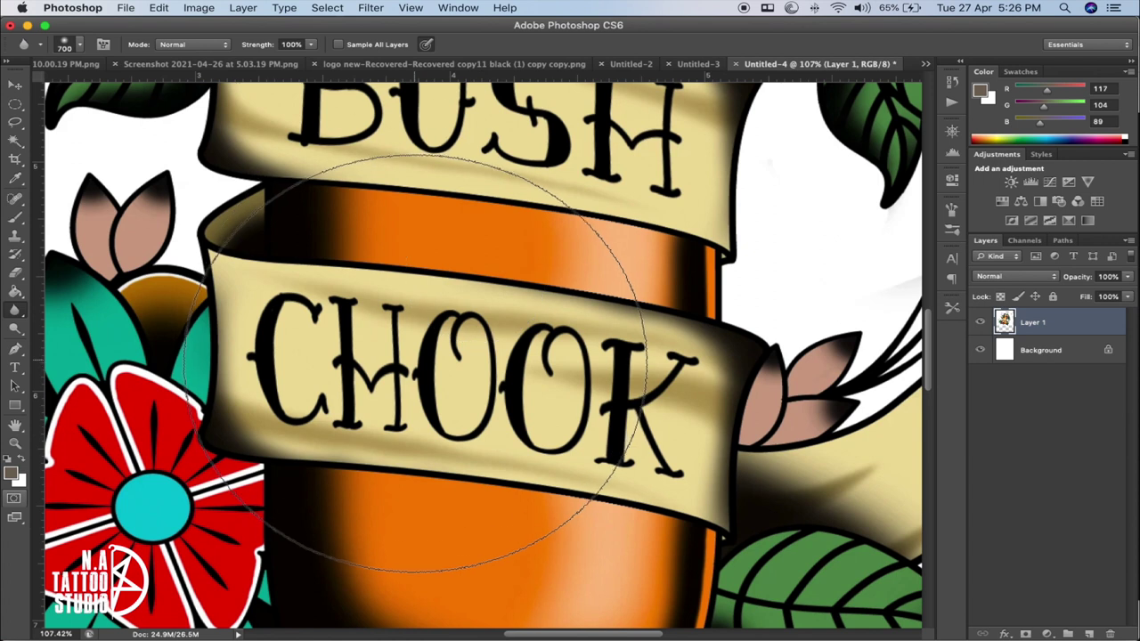
key(bracketleft)
key(bracketleft)
key(bracketleft)
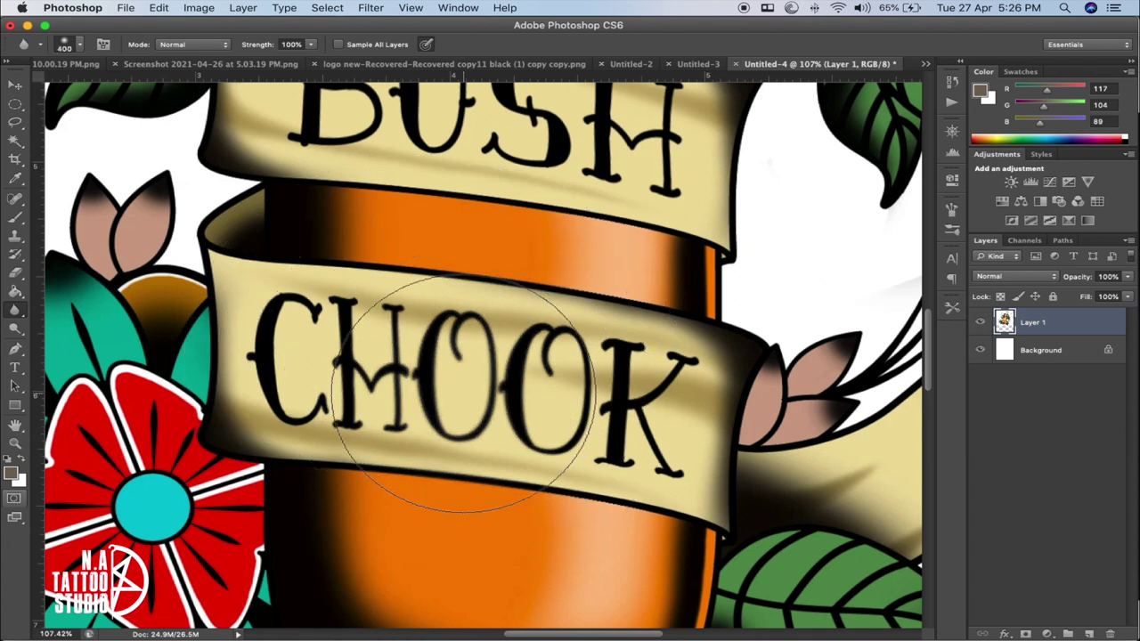
mouse_move(462, 392)
mouse_down()
mouse_move(497, 347)
mouse_move(449, 345)
mouse_move(471, 396)
mouse_move(492, 363)
mouse_up()
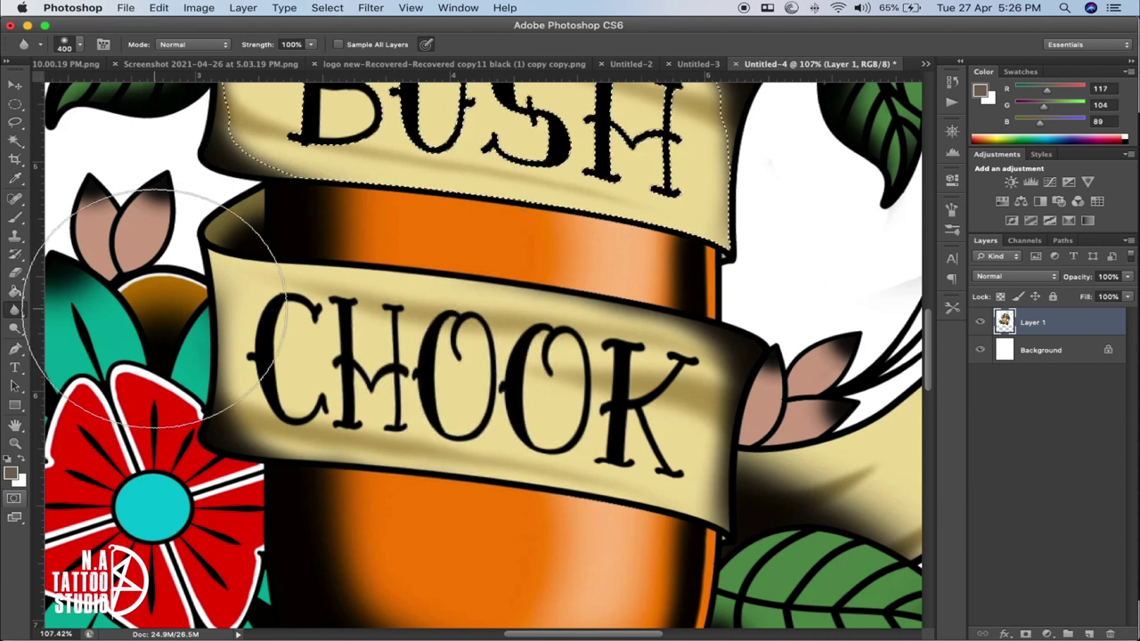
key(ctrl+h)
key(m)
key(ctrl+d)
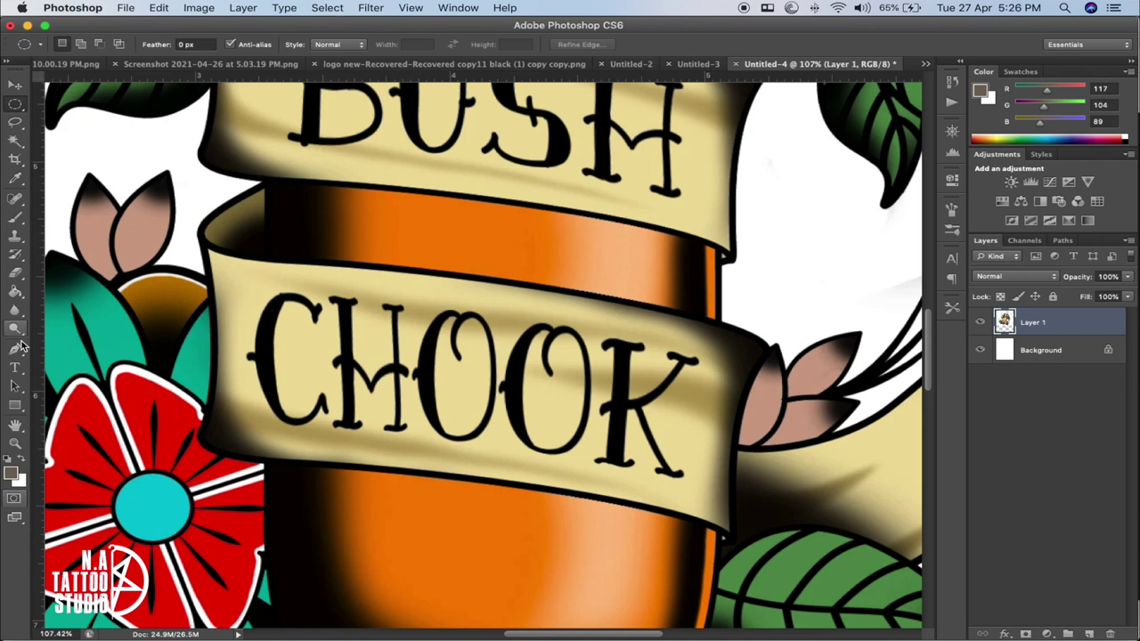
Sharpen inside the first O of CHOOK, then undo the sharpening
click(17, 311)
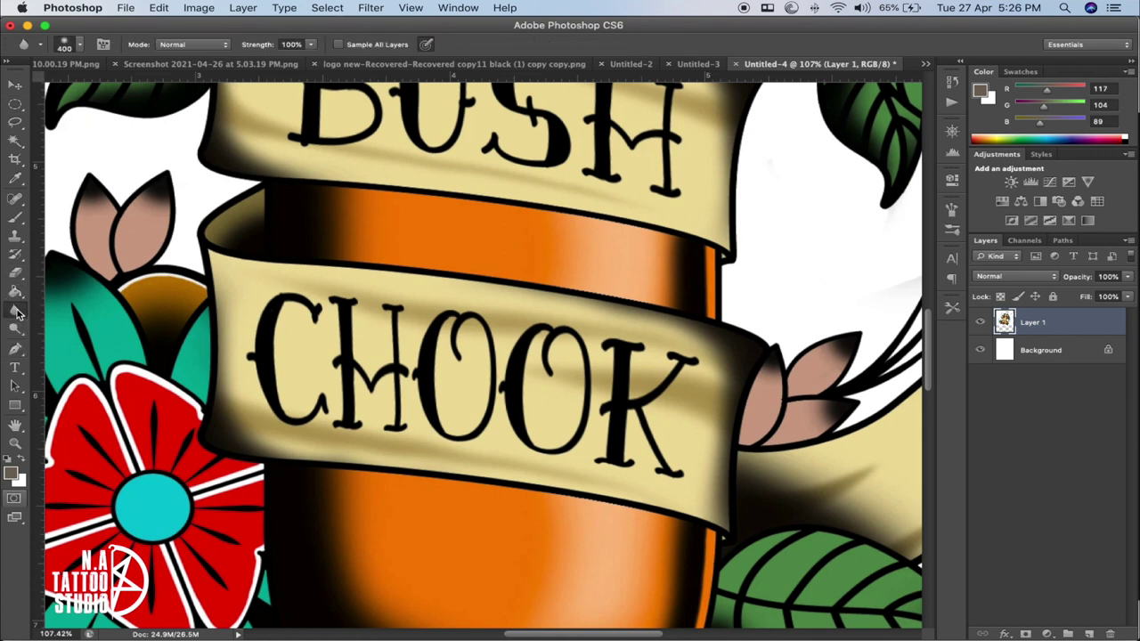
click(84, 319)
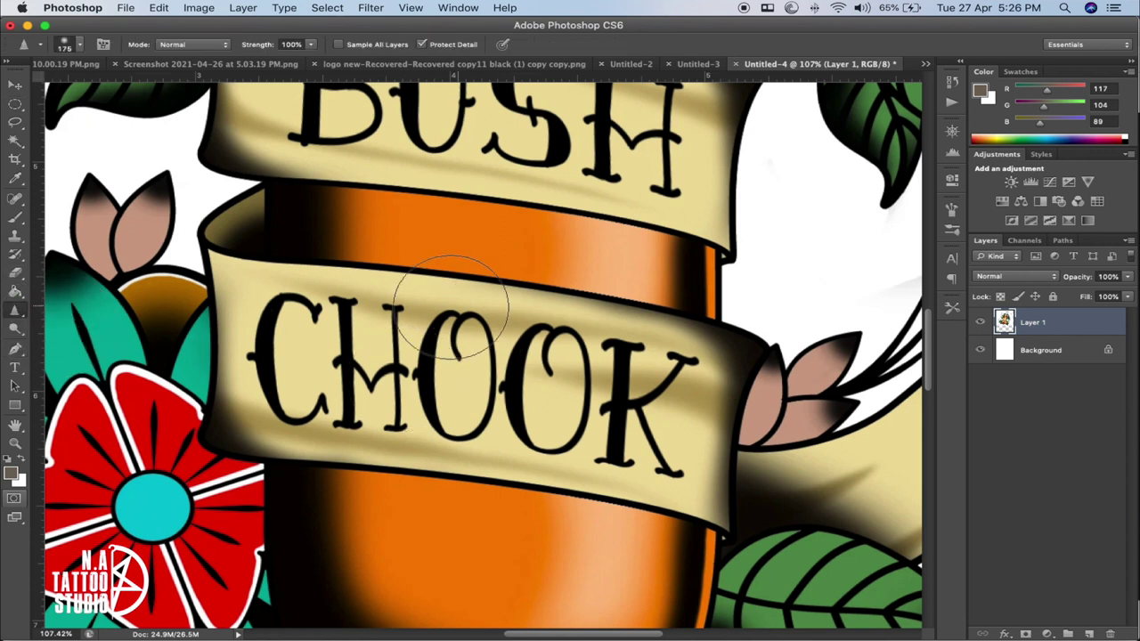
click(450, 341)
mouse_move(450, 341)
mouse_down()
mouse_move(416, 379)
mouse_move(442, 392)
mouse_move(433, 381)
mouse_move(449, 343)
mouse_up()
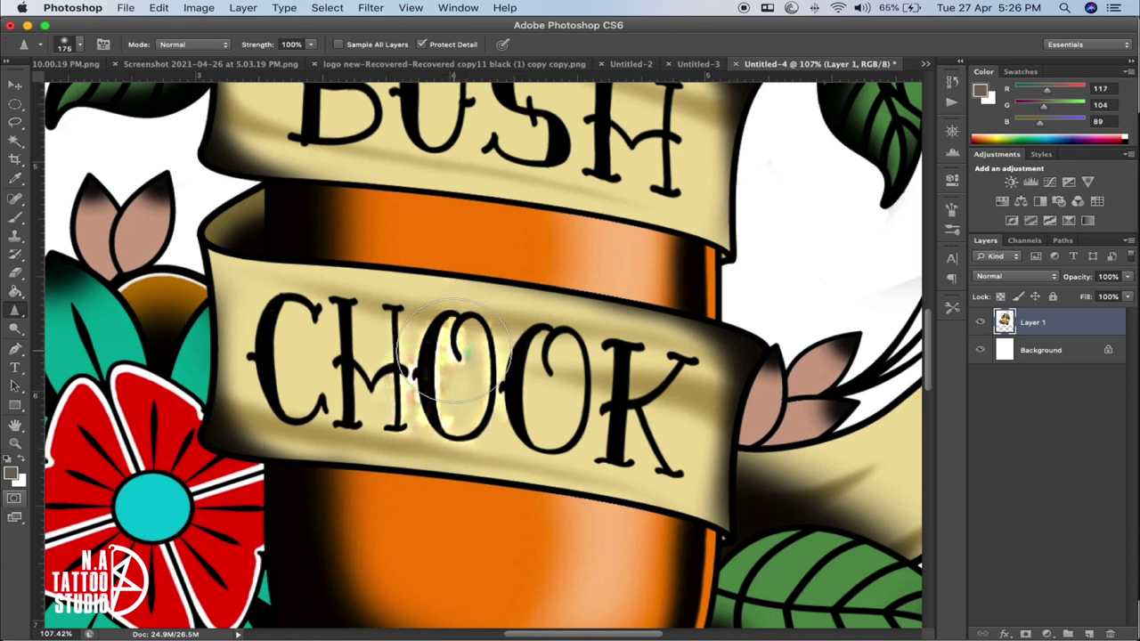
key(super+z)
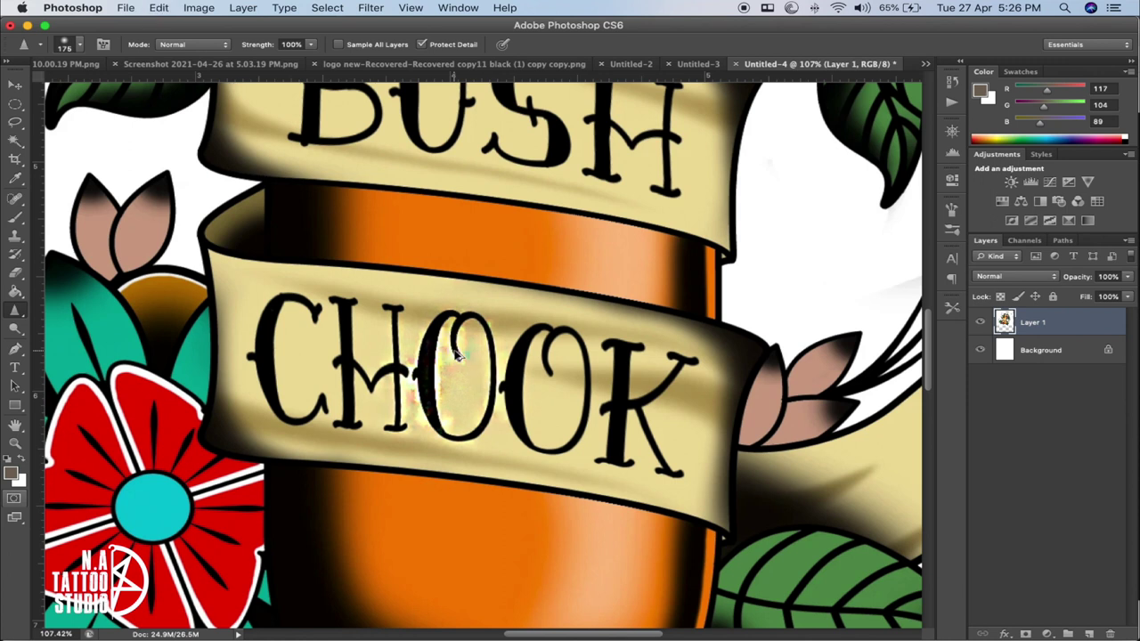
key(super+z)
key(super+alt+z)
key(super+alt+z)
key(m)
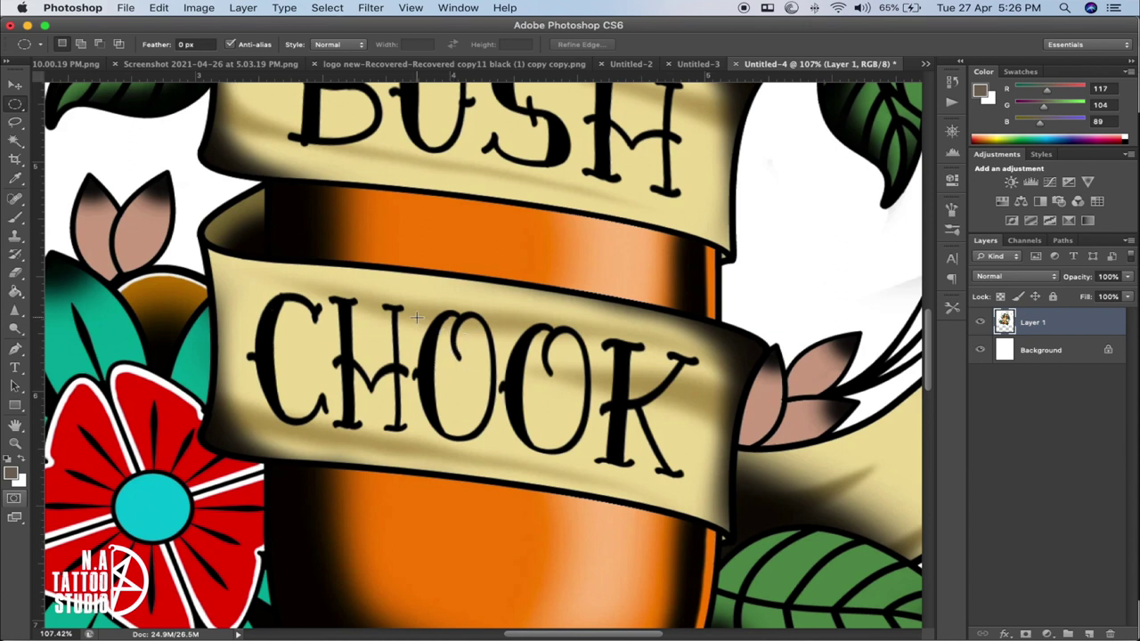
Lighten the banner and bottle highlights with the Dodge Tool, then undo it
click(17, 330)
right_click(17, 330)
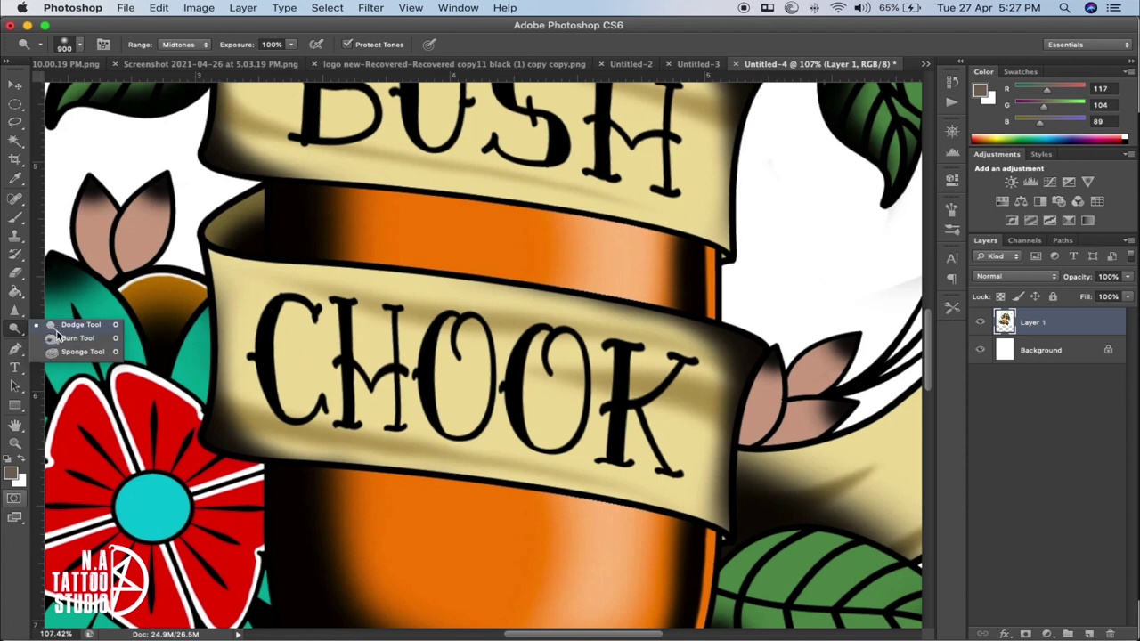
right_click(16, 331)
click(73, 326)
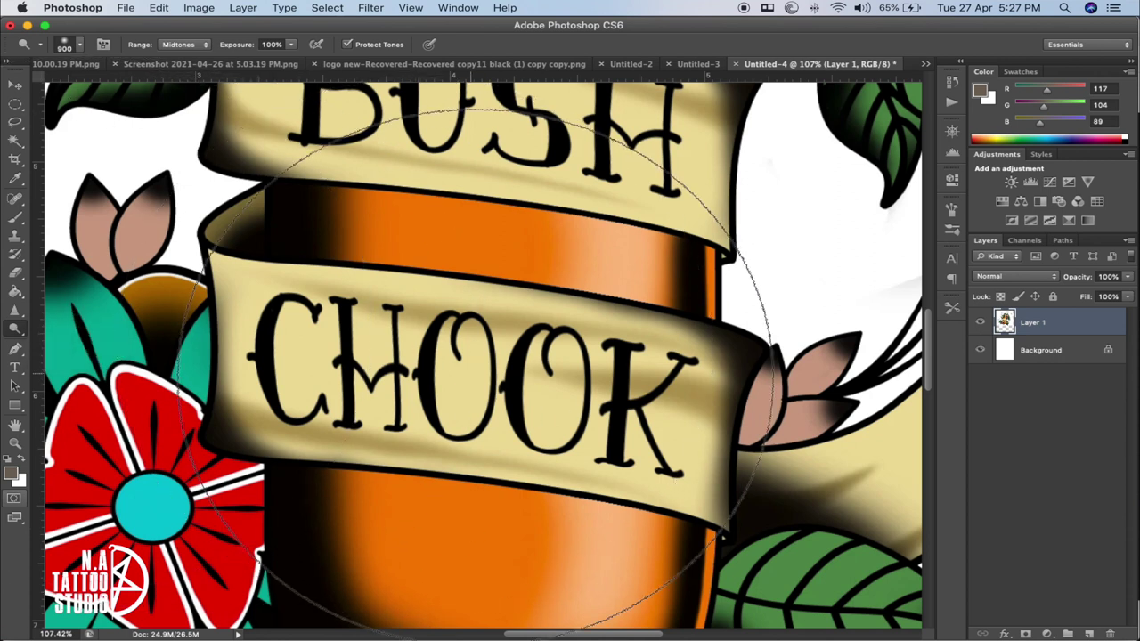
mouse_move(473, 370)
mouse_down()
mouse_move(488, 335)
mouse_move(505, 333)
mouse_move(477, 349)
mouse_up()
key(super+z)
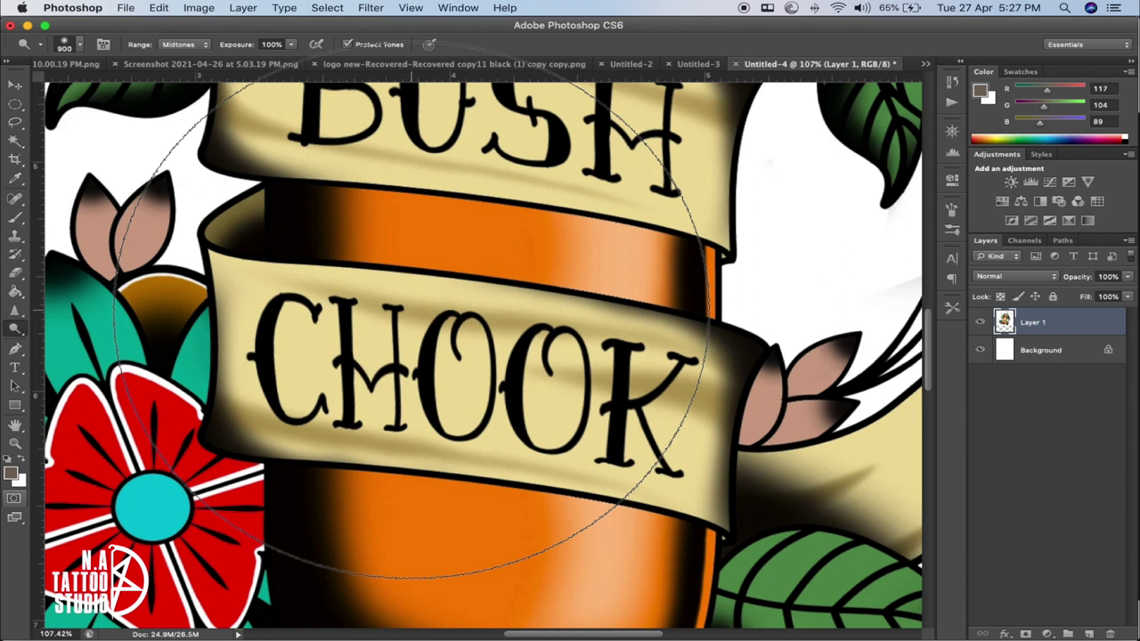
Darken the CHOOK banner with the Burn Tool (Highlights range, 50% exposure)
click(18, 330)
click(51, 338)
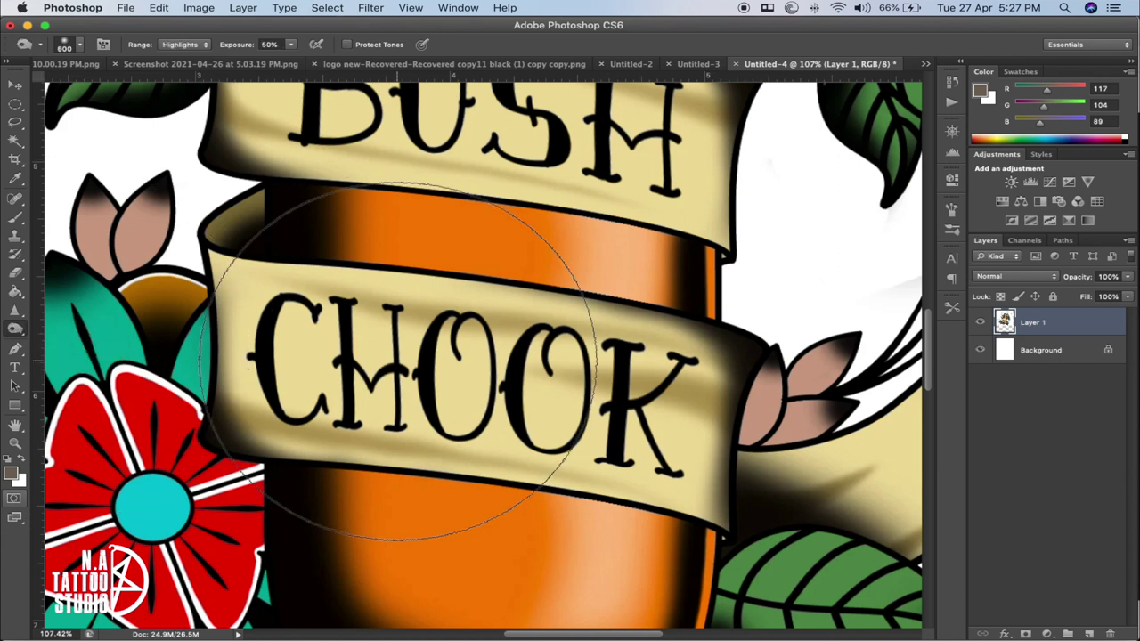
drag(484, 318, 478, 364)
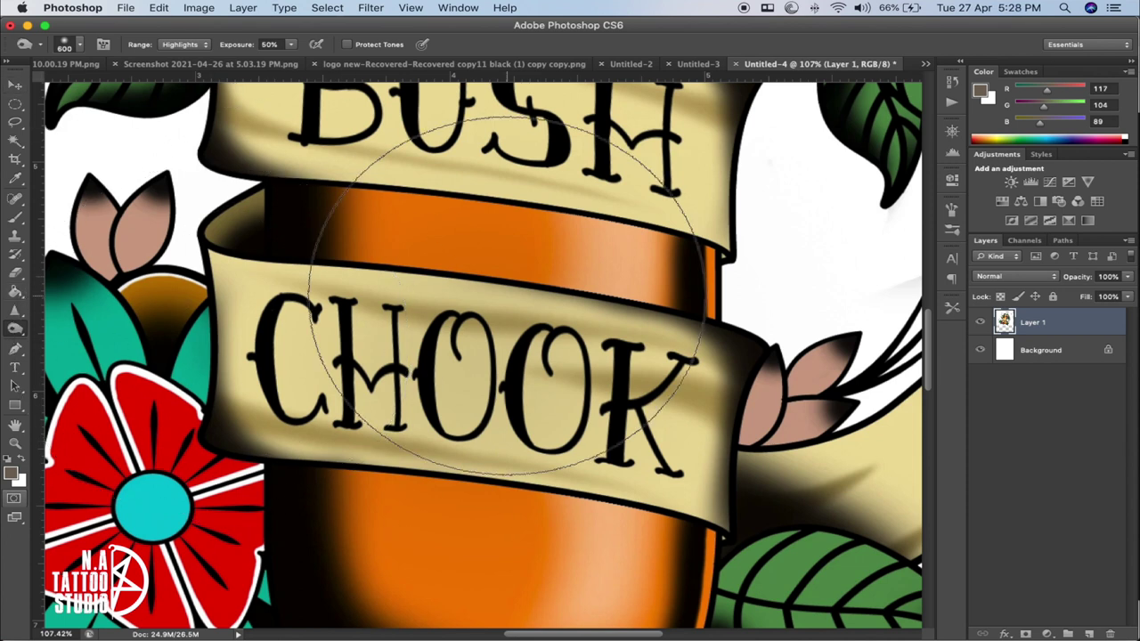
Trace a closed pen path around the CHOOK banner and bring up the Work Path's options
click(15, 351)
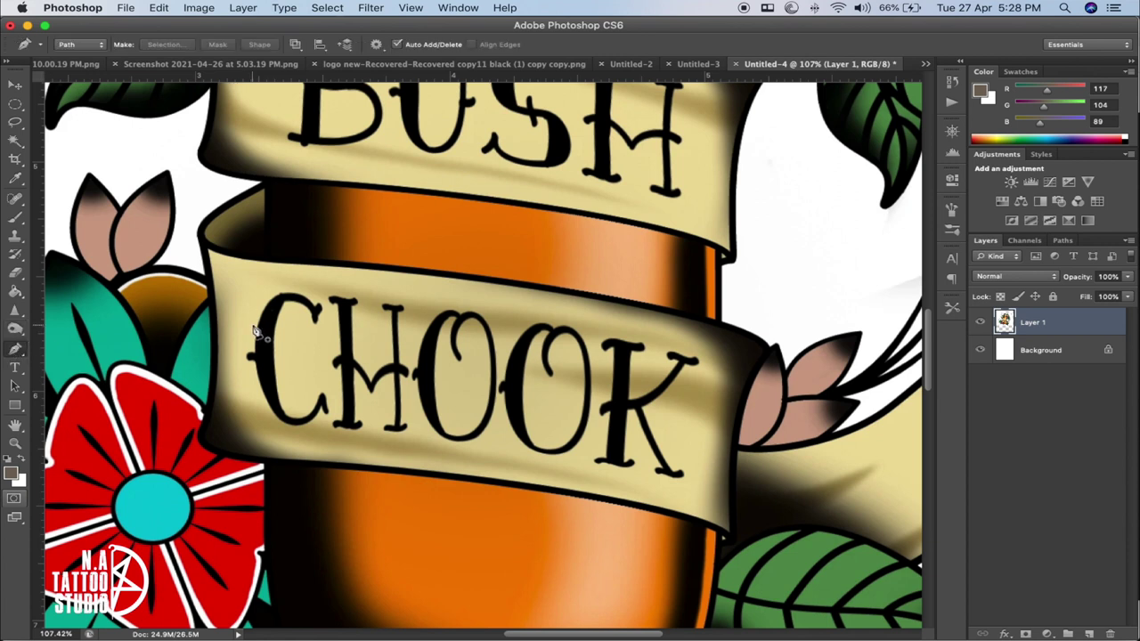
click(267, 273)
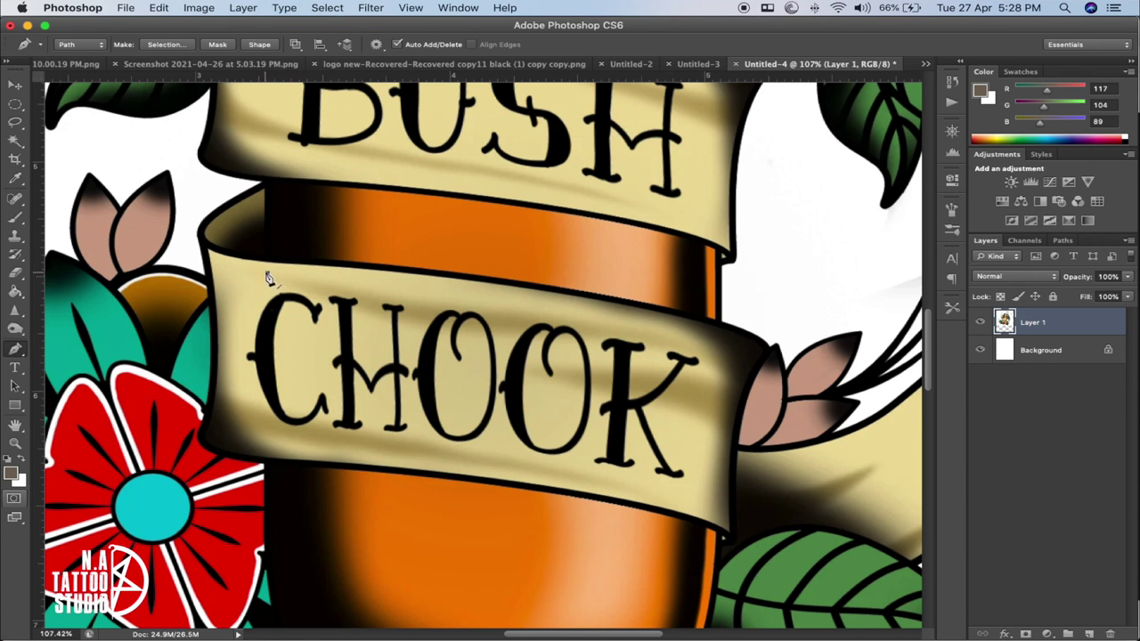
drag(464, 293, 512, 319)
click(589, 310)
click(698, 332)
click(723, 367)
click(714, 445)
click(697, 529)
drag(266, 464, 231, 336)
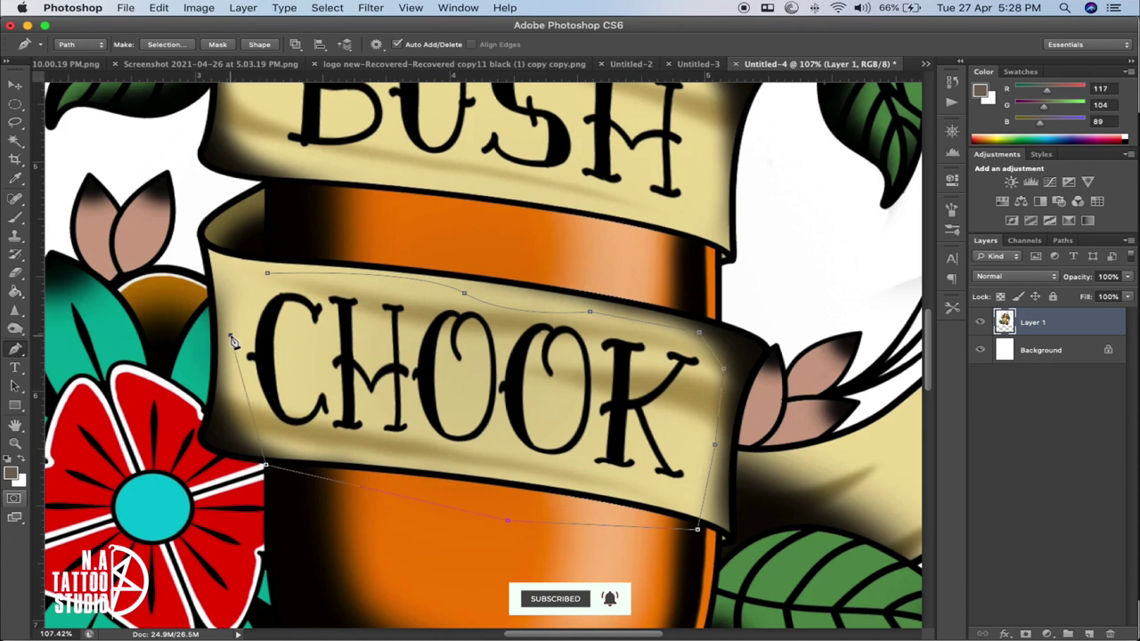
click(267, 274)
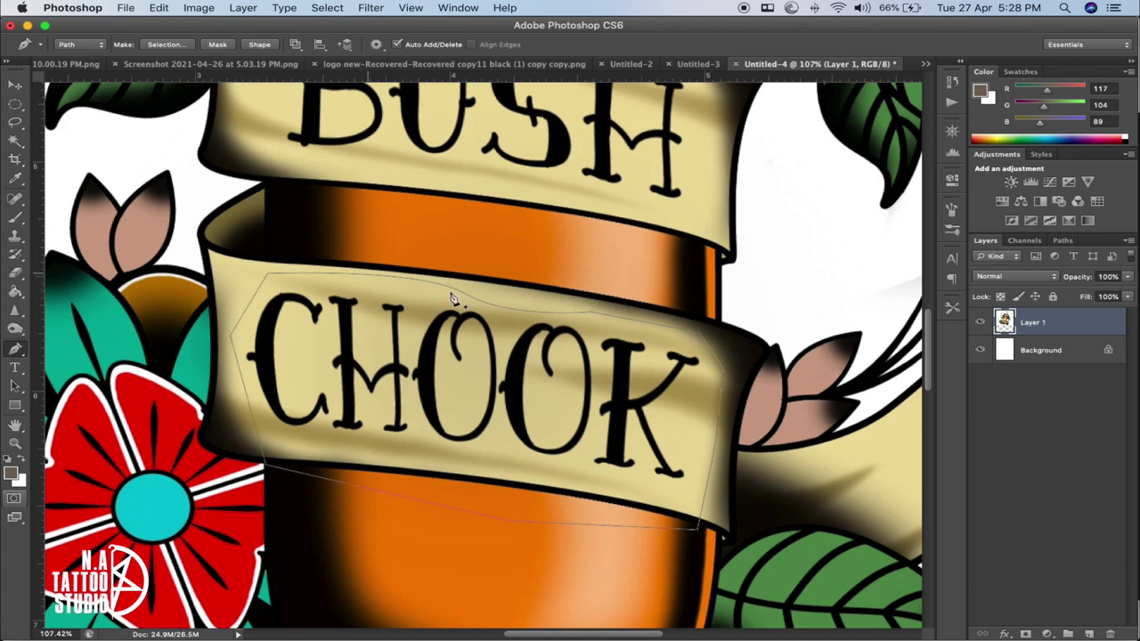
click(1063, 241)
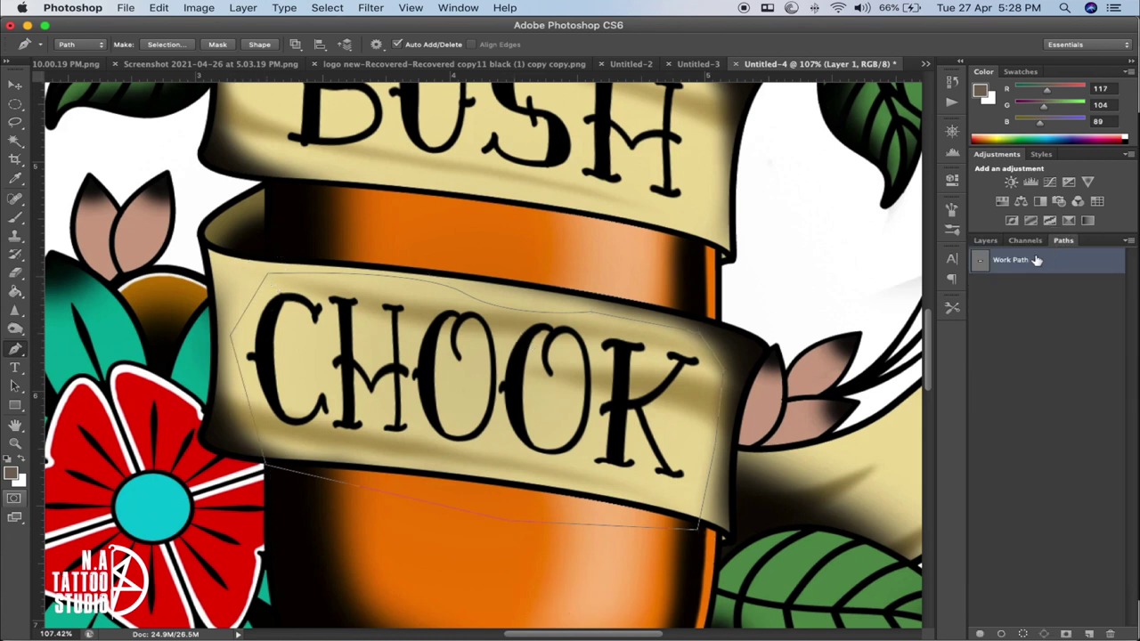
right_click(1007, 271)
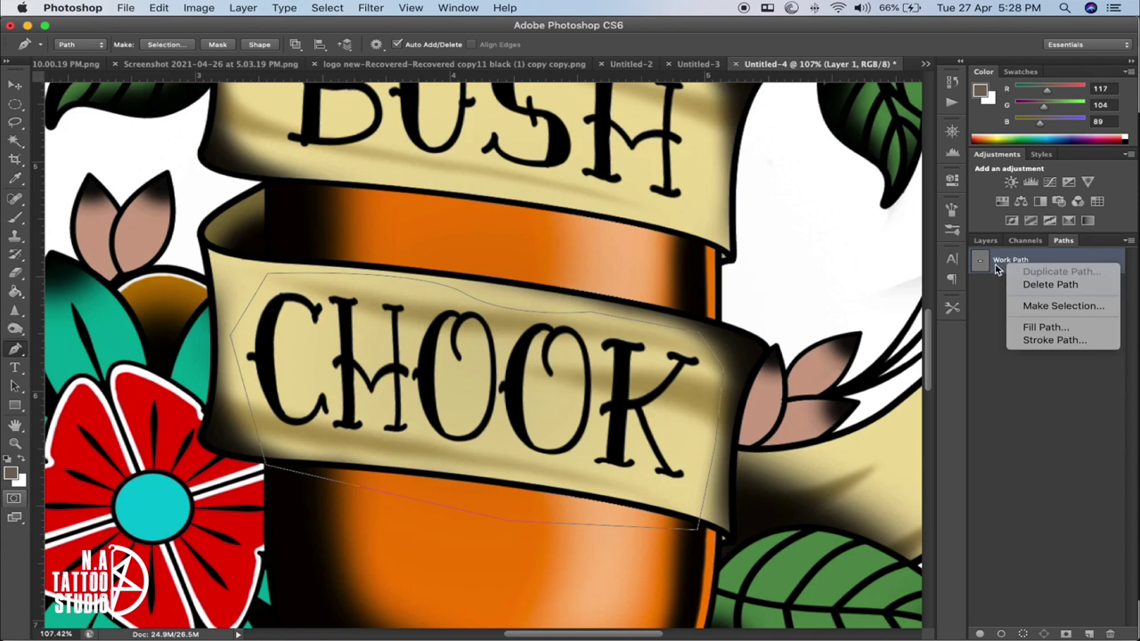
Convert the Work Path into a selection with Feather 0, dismissing the transform box
click(1060, 305)
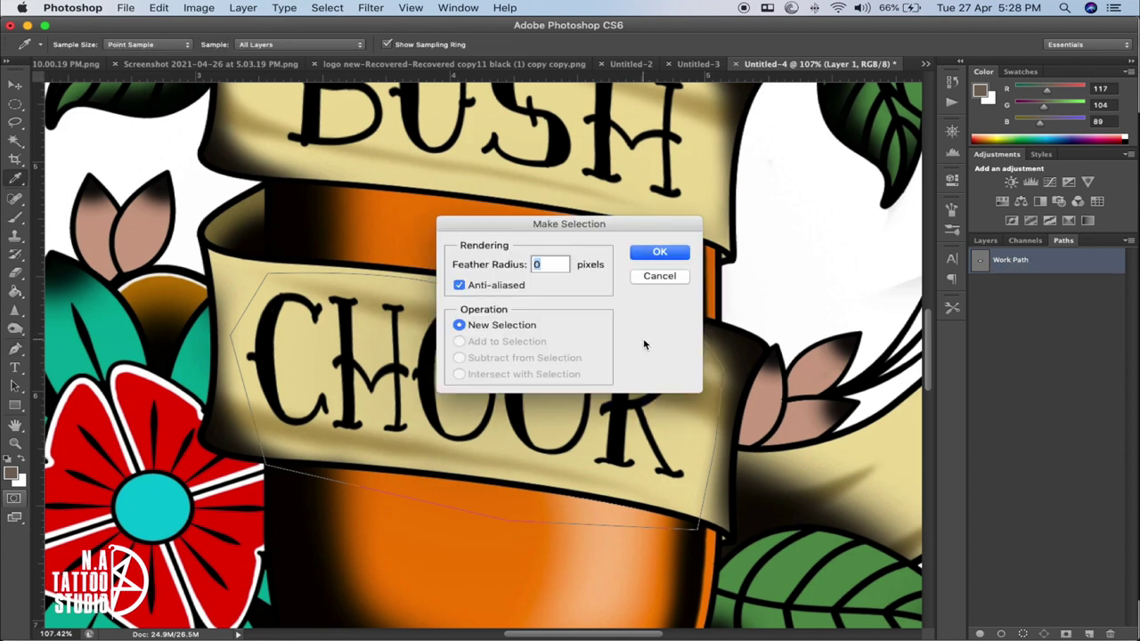
click(658, 253)
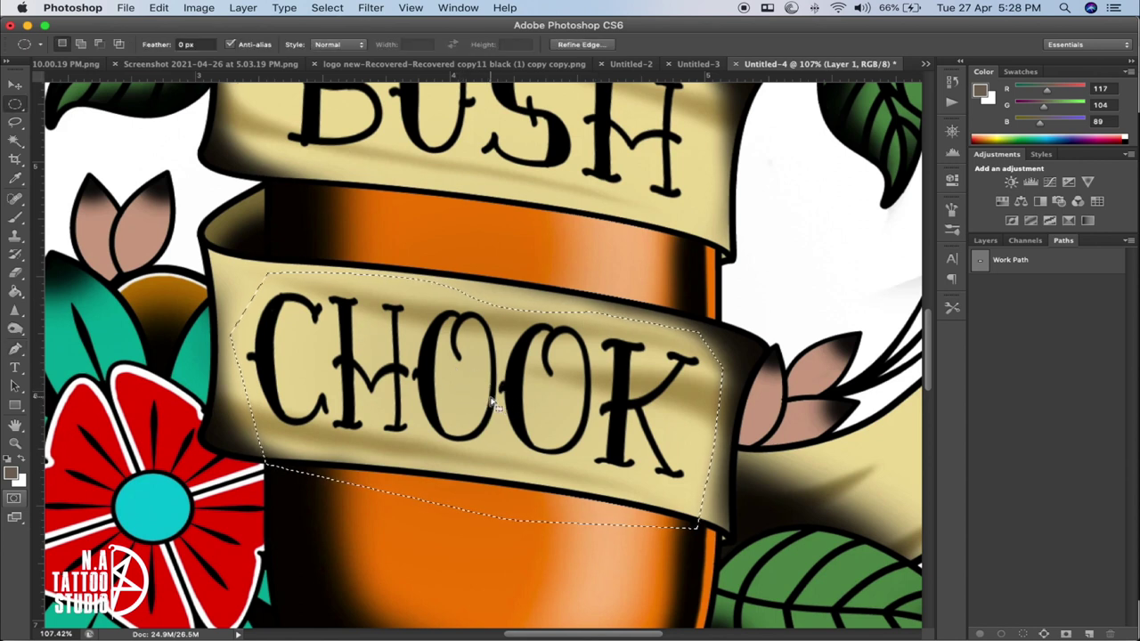
key(super+t)
key(Return)
Test-move the selected banner up and to the right, then undo the move
key(v)
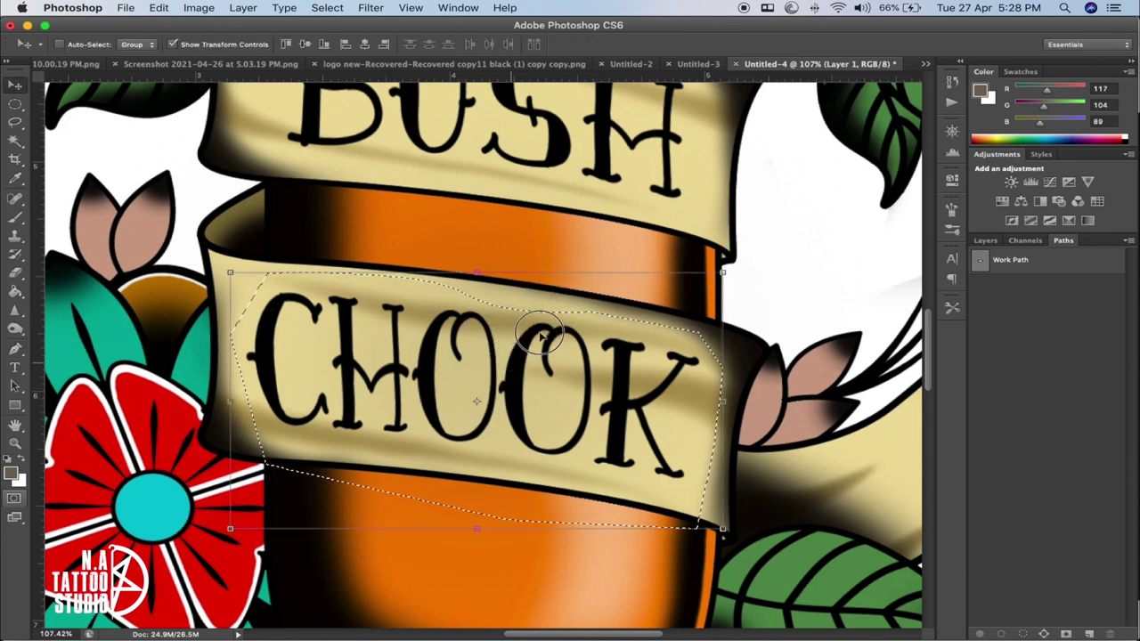
drag(509, 356, 685, 234)
key(super+z)
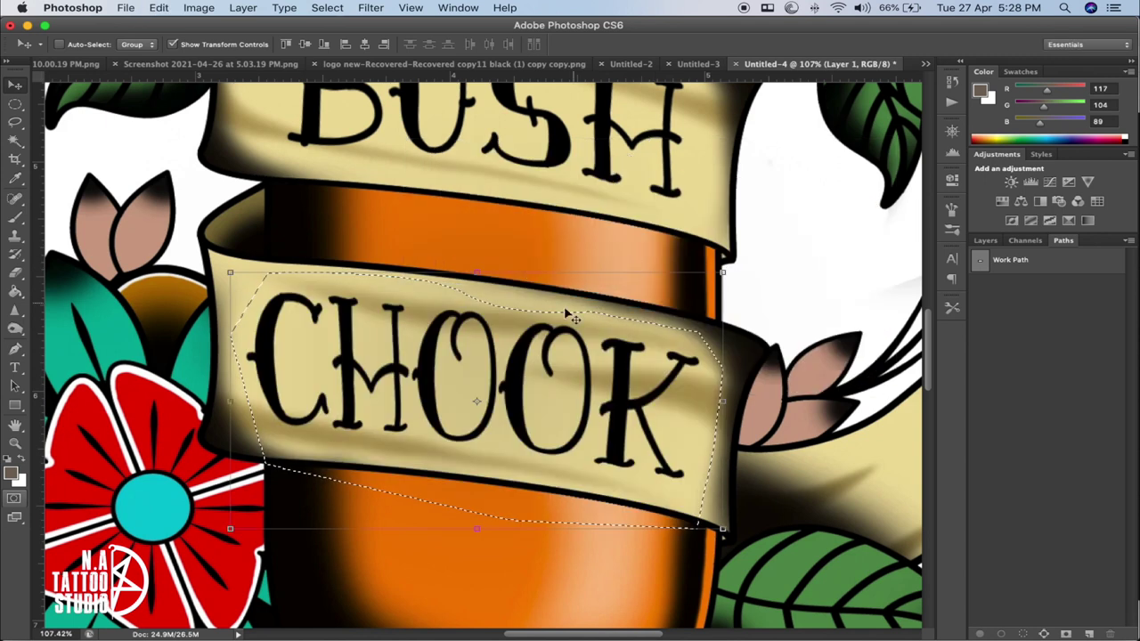
Deselect the banner and fit the whole design in the window
key(m)
key(super+d)
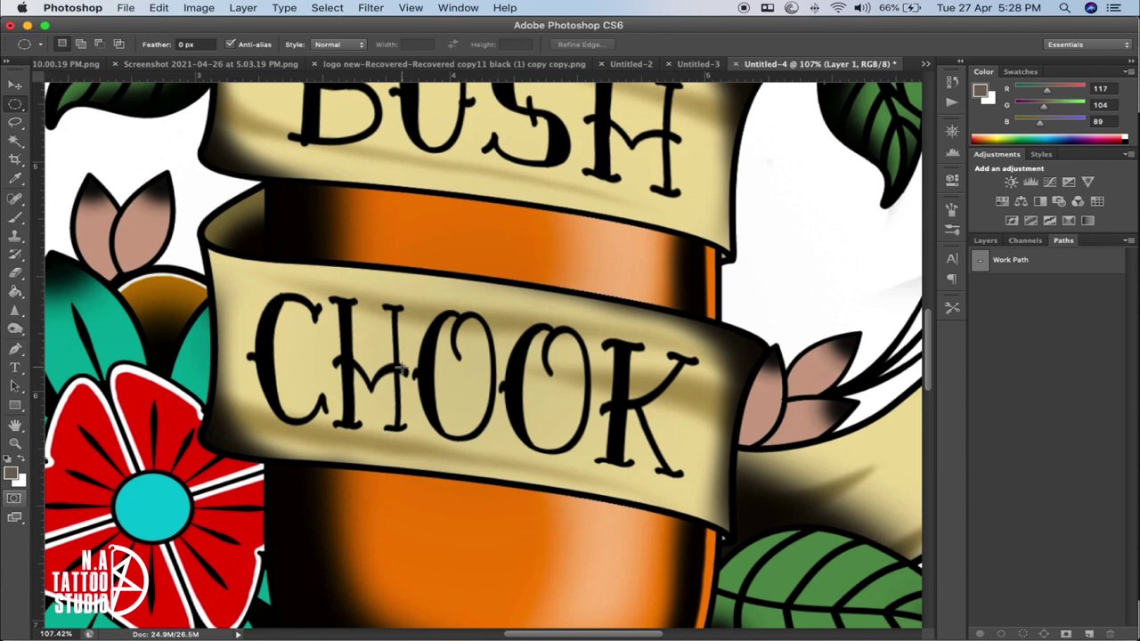
key(super+0)
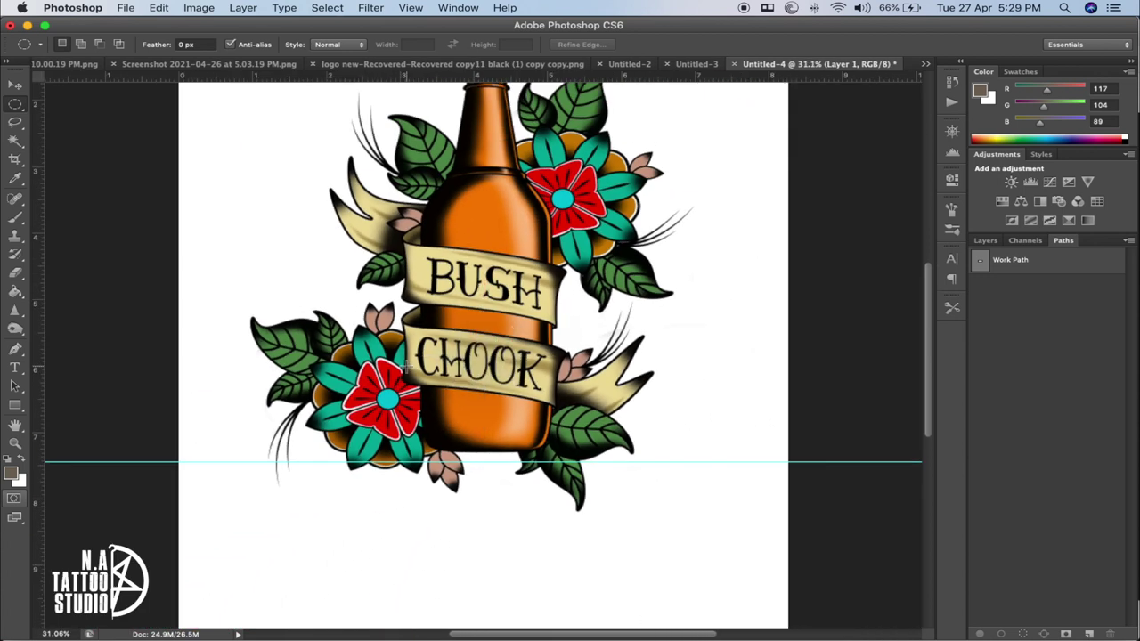
Set the Type tool to the Breathing Personal Use font at 50 pt
click(13, 368)
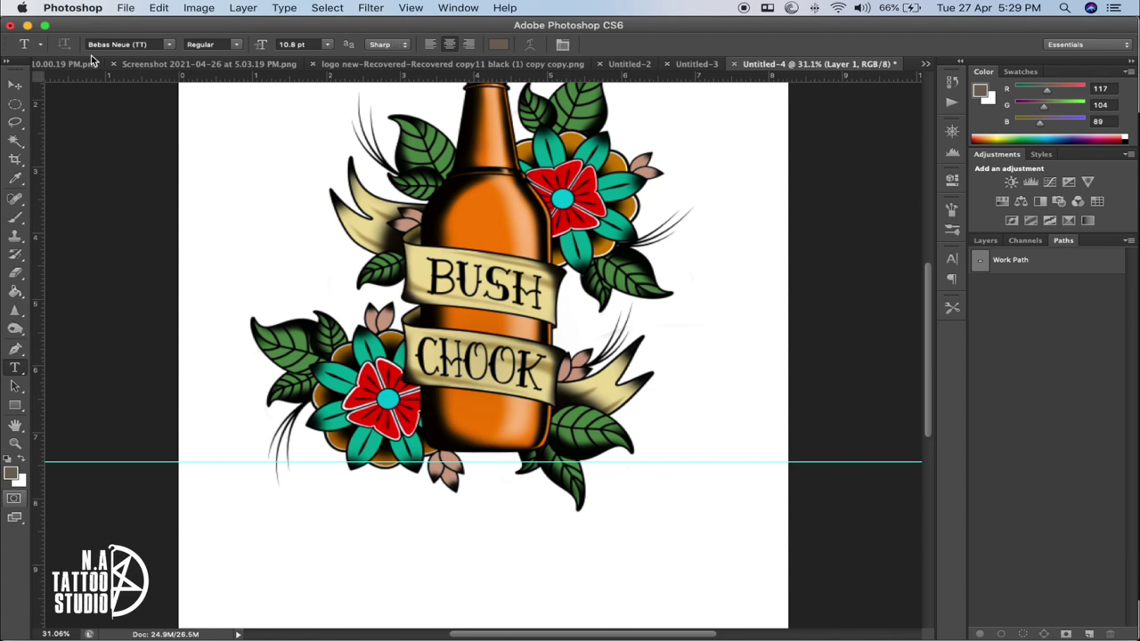
click(168, 44)
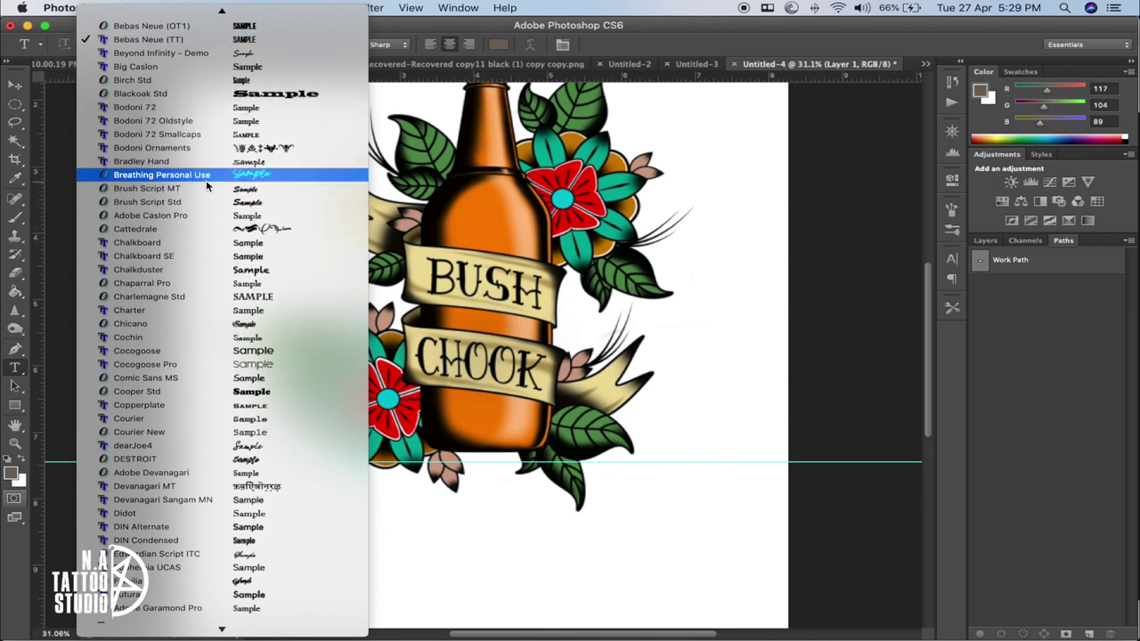
click(205, 174)
click(228, 46)
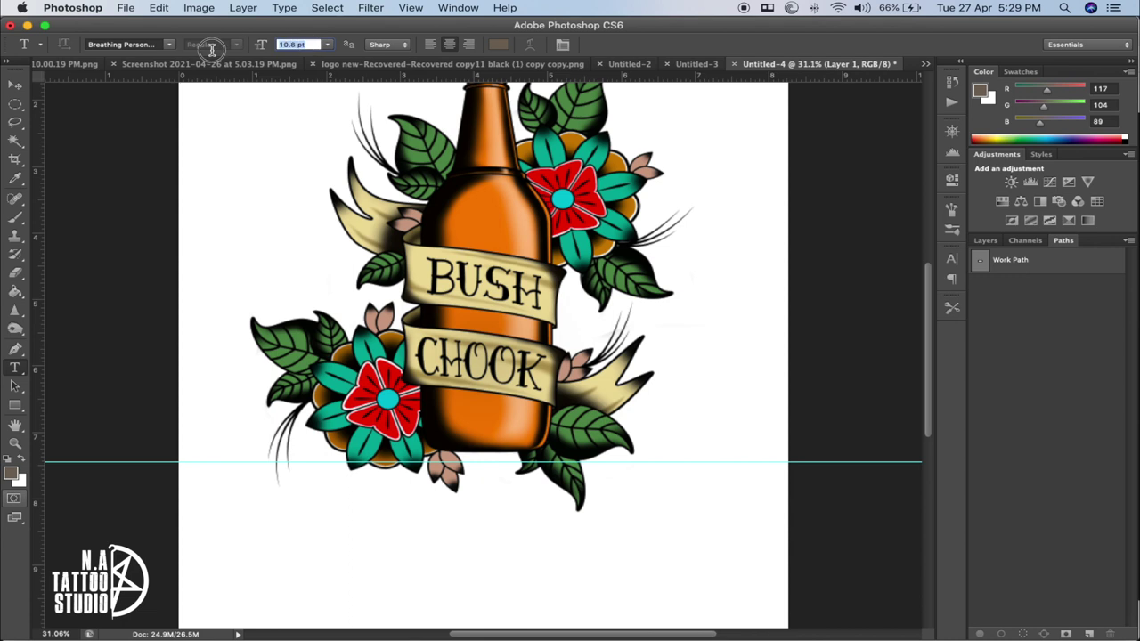
text(50)
key(Return)
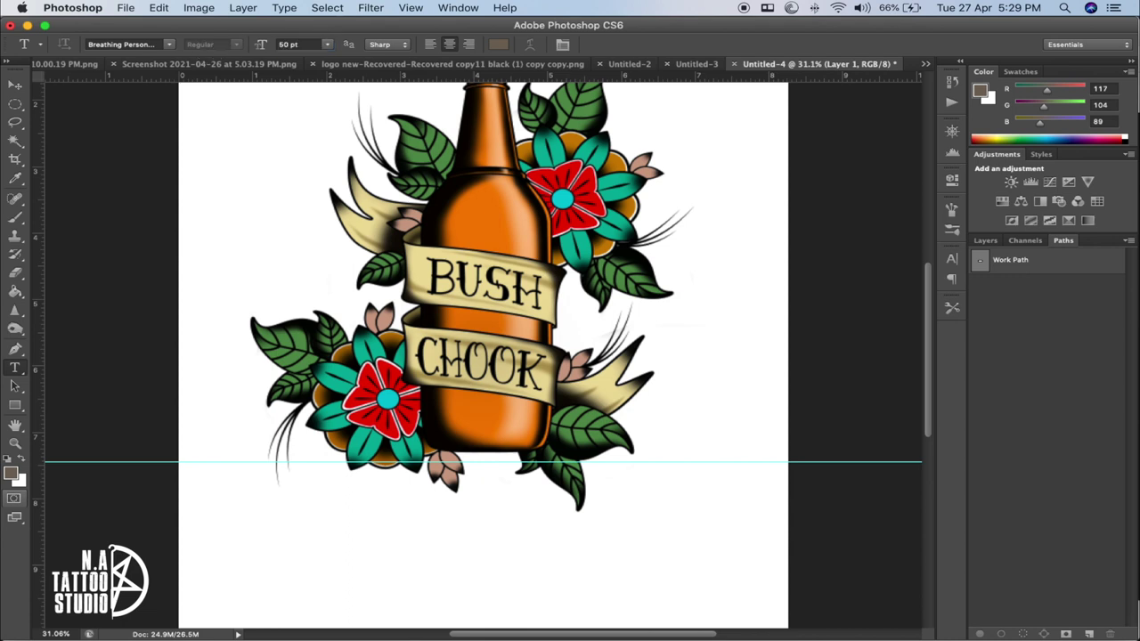
Make the text colour black and type 'Tattoo' below the design
click(497, 46)
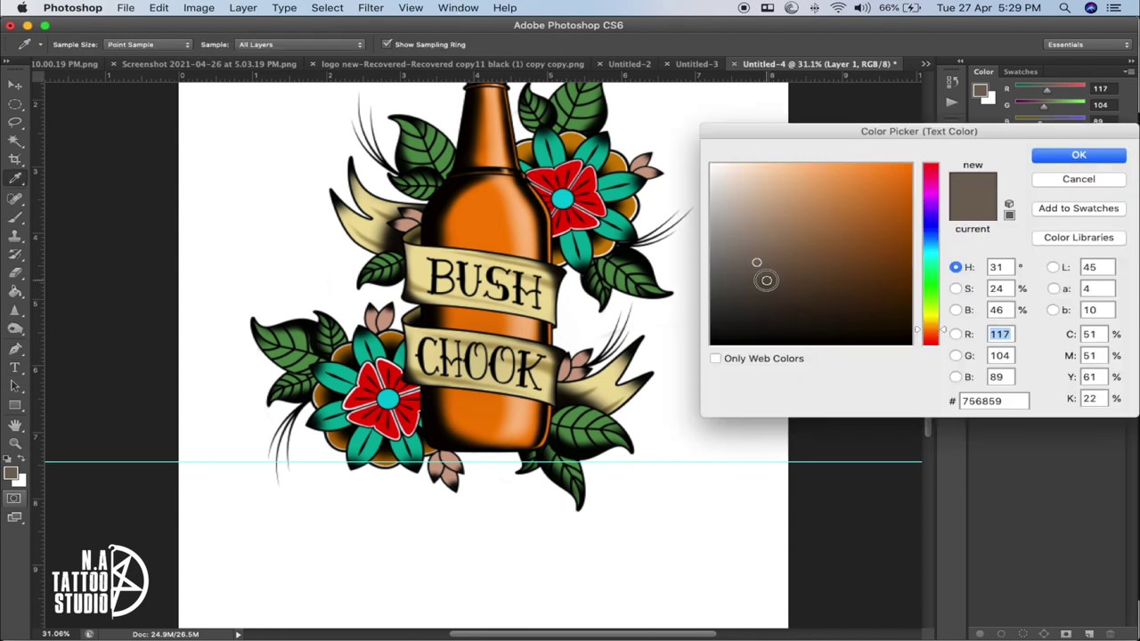
click(626, 387)
click(1105, 156)
click(339, 521)
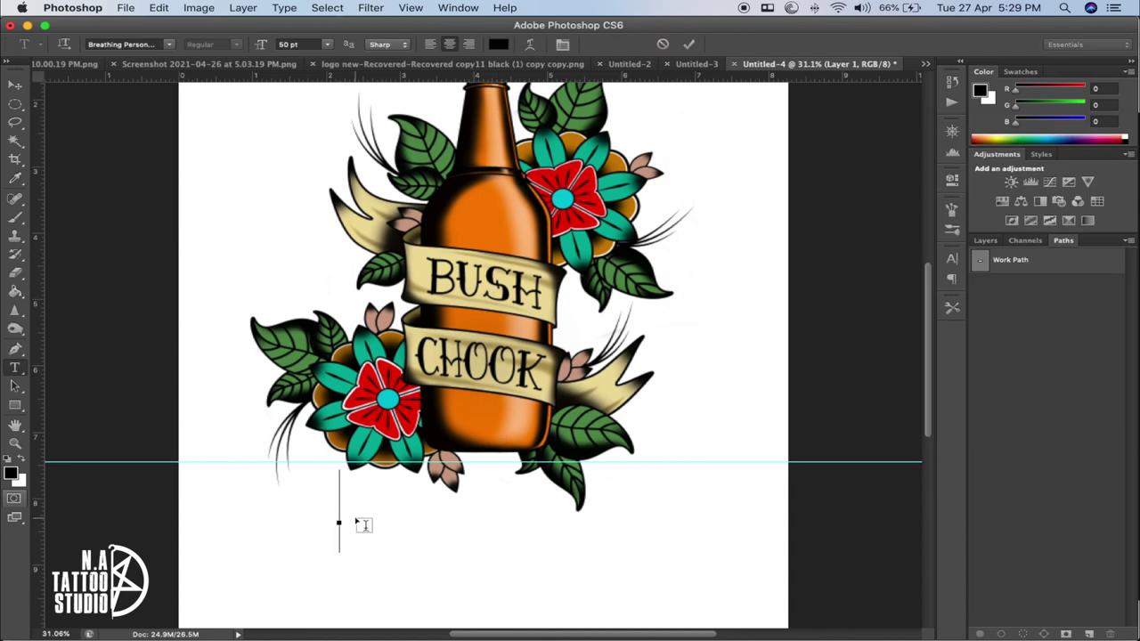
text(Tattoo)
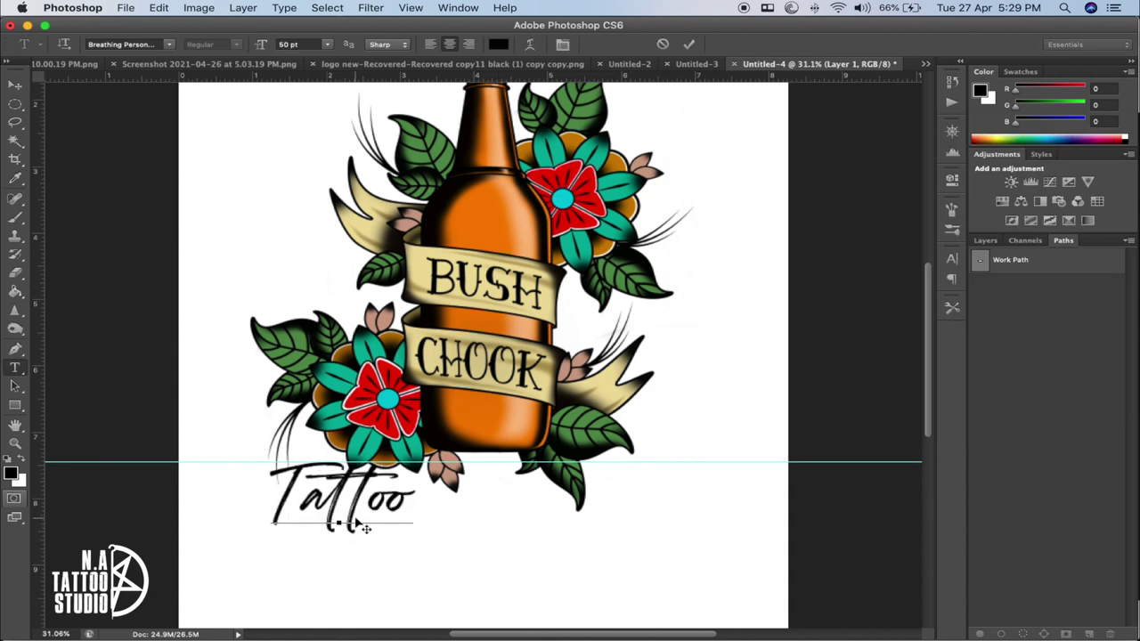
click(688, 44)
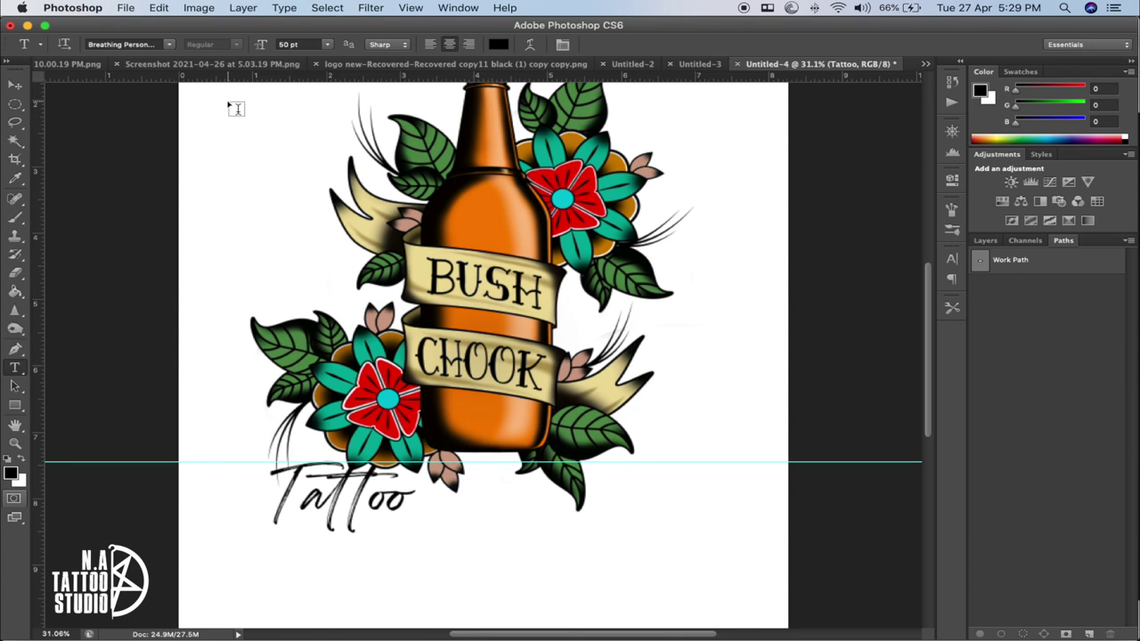
Move the Tattoo text below the bottle, briefly toggling layer visibility to check placement
click(15, 89)
drag(363, 492, 508, 555)
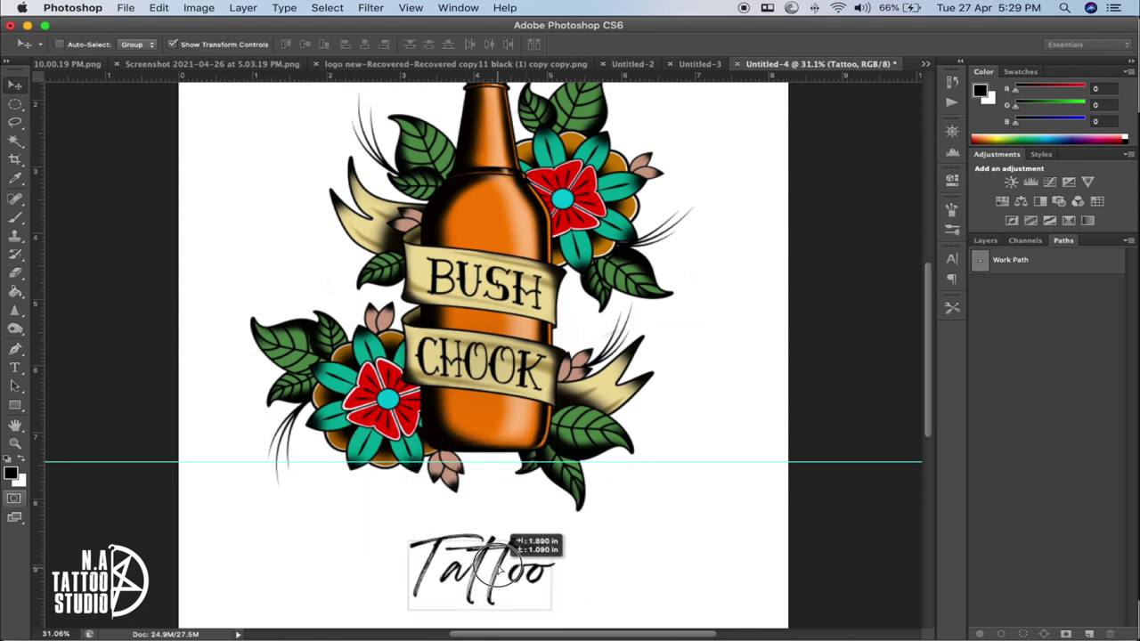
click(985, 242)
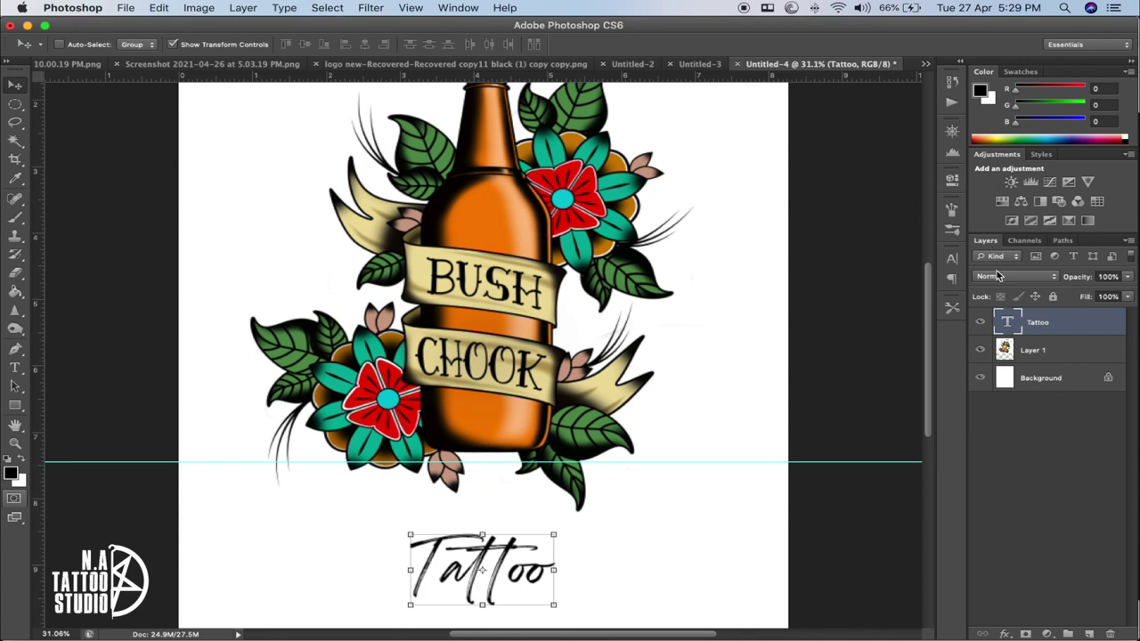
click(981, 350)
click(981, 350)
drag(477, 572, 524, 544)
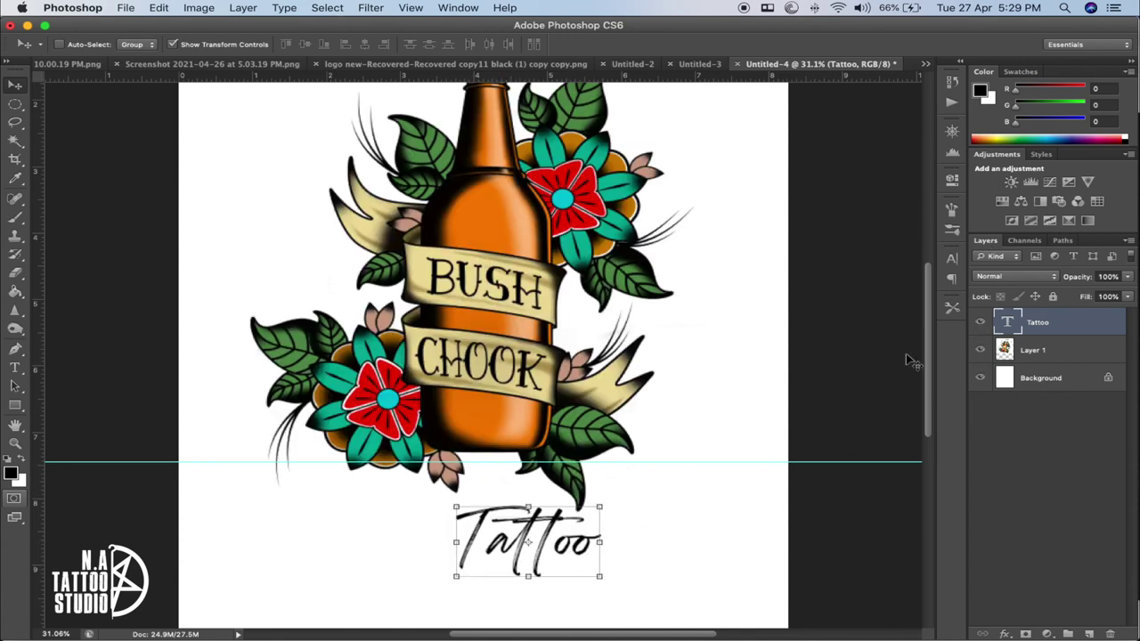
click(980, 322)
click(981, 323)
Enlarge the Tattoo text, tilt it upward across the page centre, and hide the bottle layer
drag(598, 507, 739, 440)
drag(662, 499, 595, 415)
drag(670, 338, 704, 400)
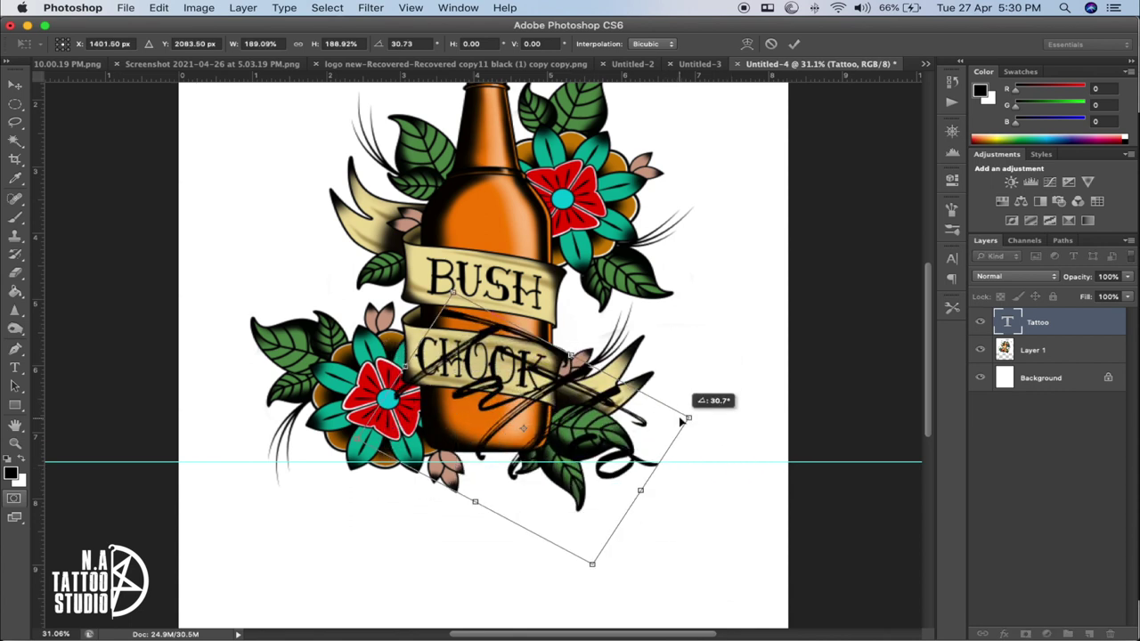
click(980, 351)
click(980, 350)
drag(703, 281, 507, 219)
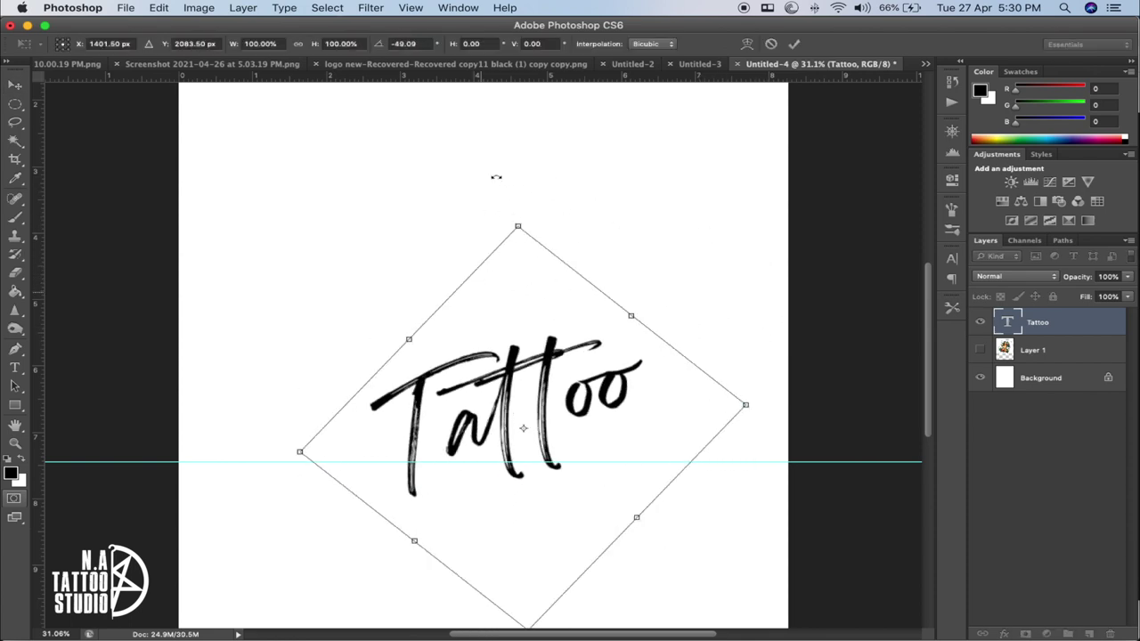
click(794, 45)
key(a)
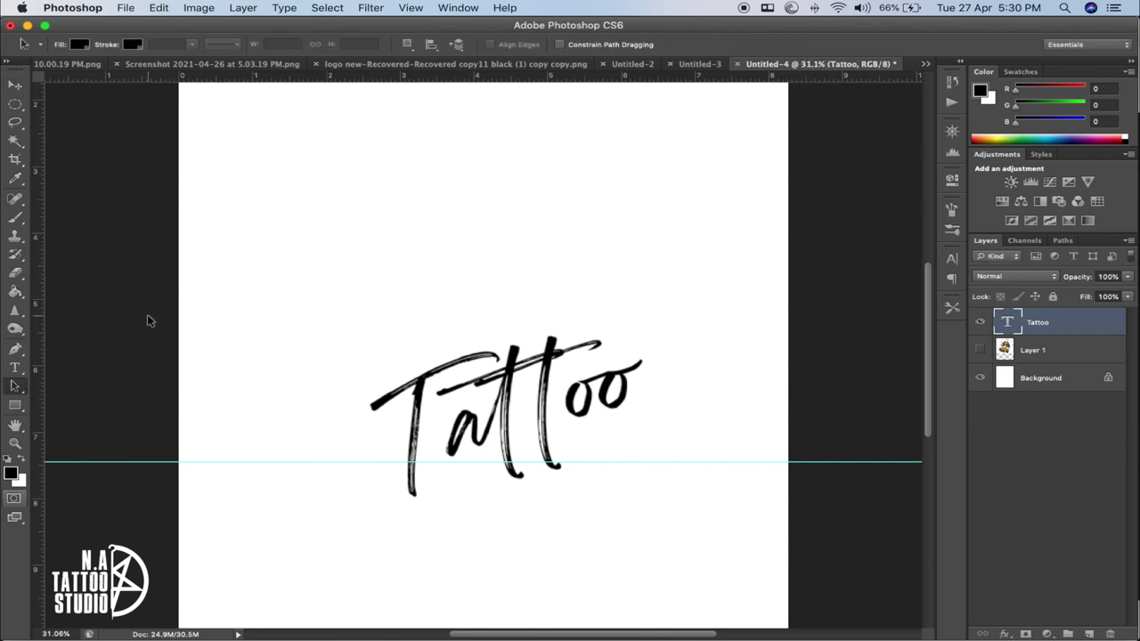
Draw three rectangles: one upper middle, one over the Tattoo text, a small square top left
click(15, 407)
click(78, 399)
drag(310, 150, 663, 301)
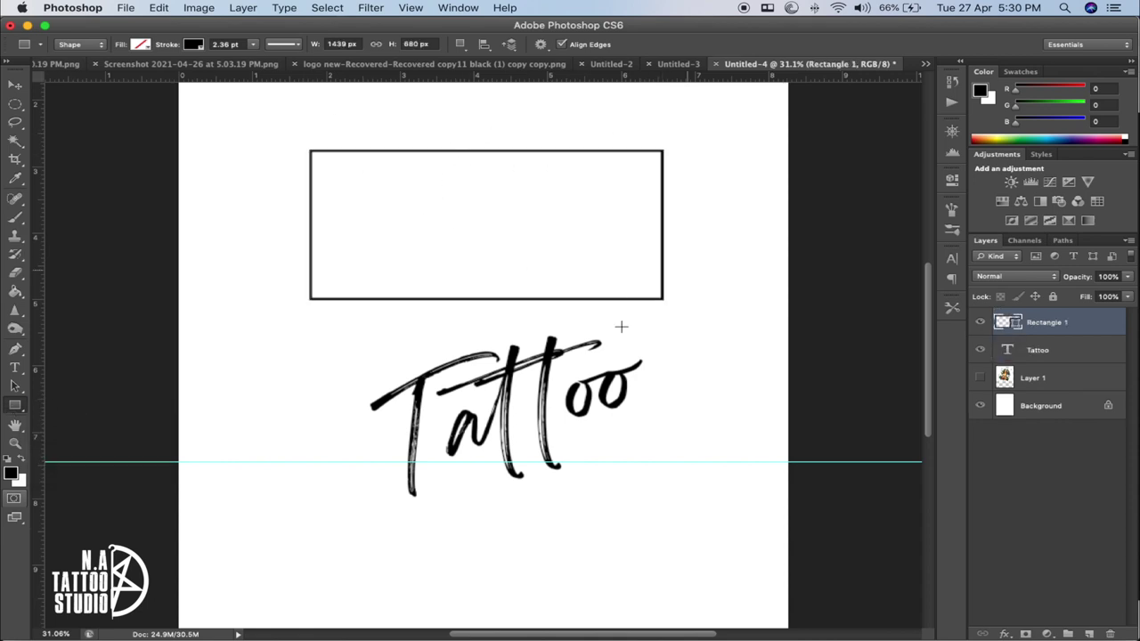
mouse_move(387, 231)
mouse_down()
mouse_move(534, 466)
mouse_move(652, 463)
mouse_up()
drag(242, 122, 361, 230)
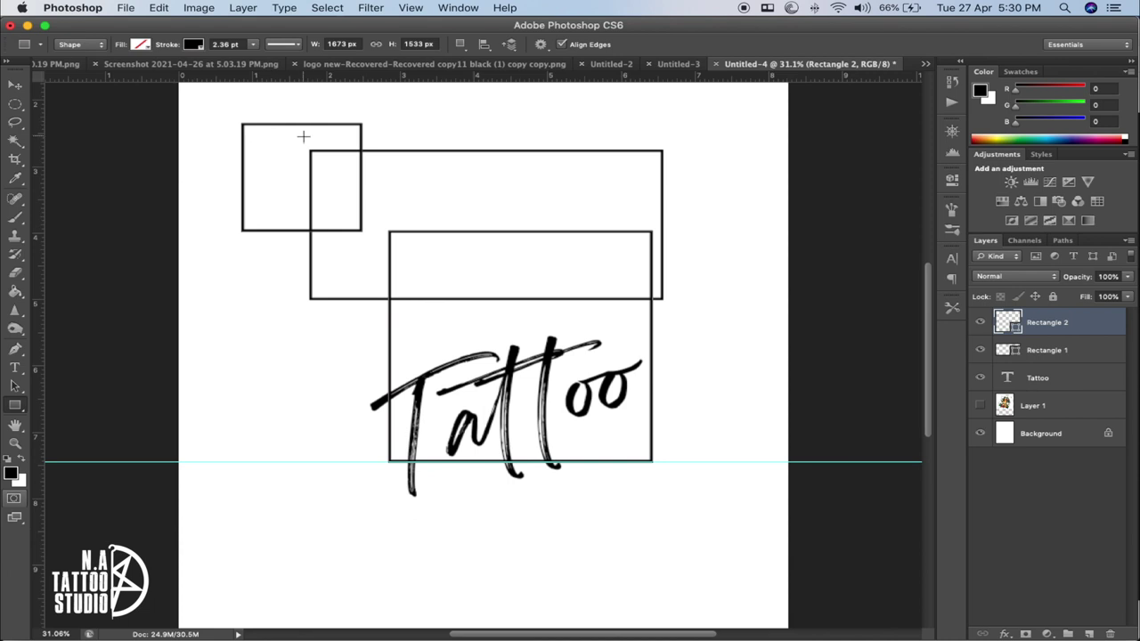
Give the rectangles a magenta fill and a 10 pt dashed outline
click(145, 47)
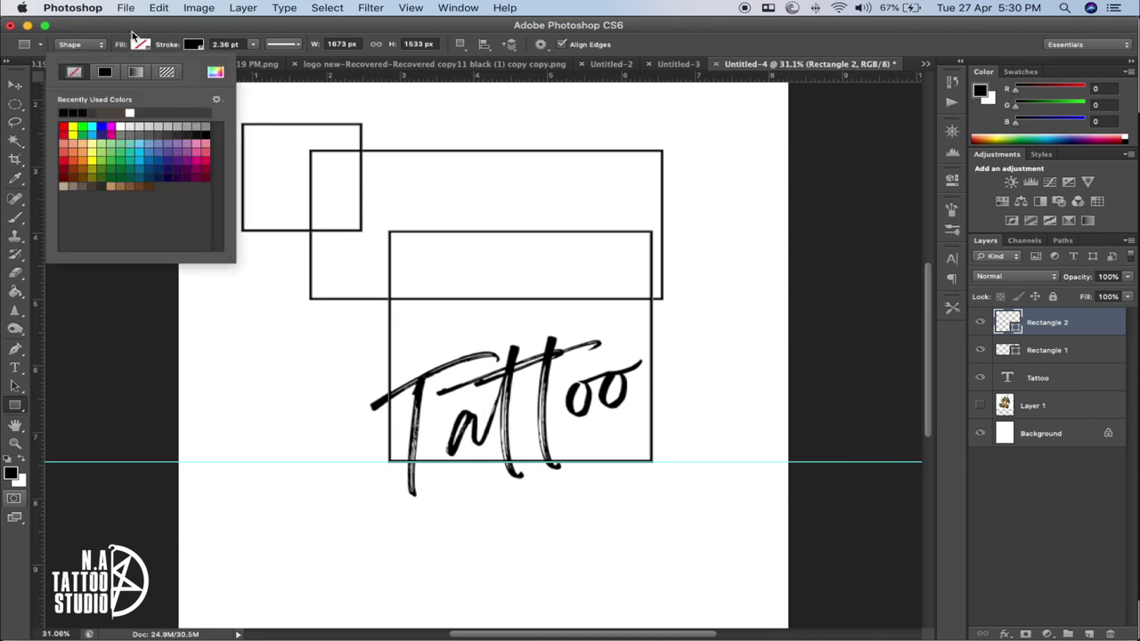
click(110, 130)
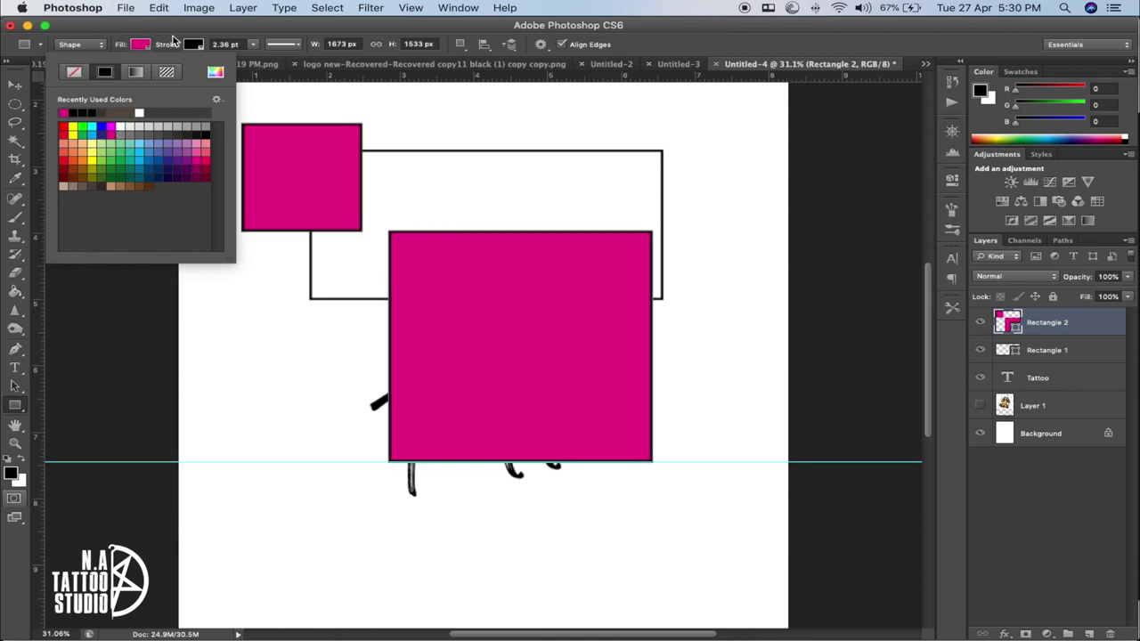
click(148, 46)
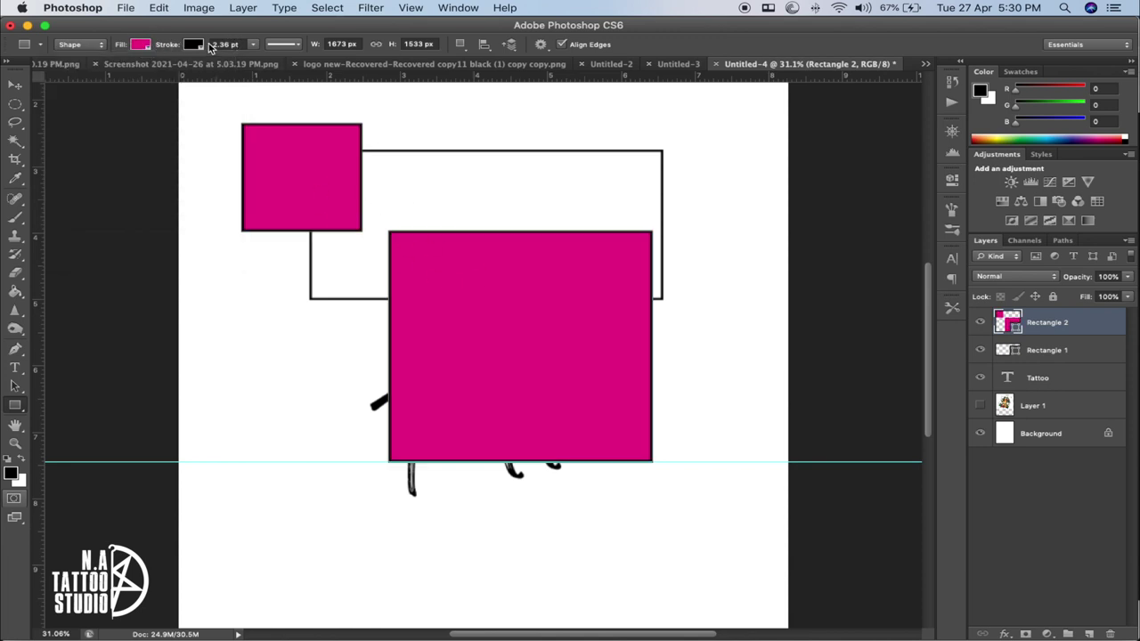
click(219, 45)
text(10)
key(Return)
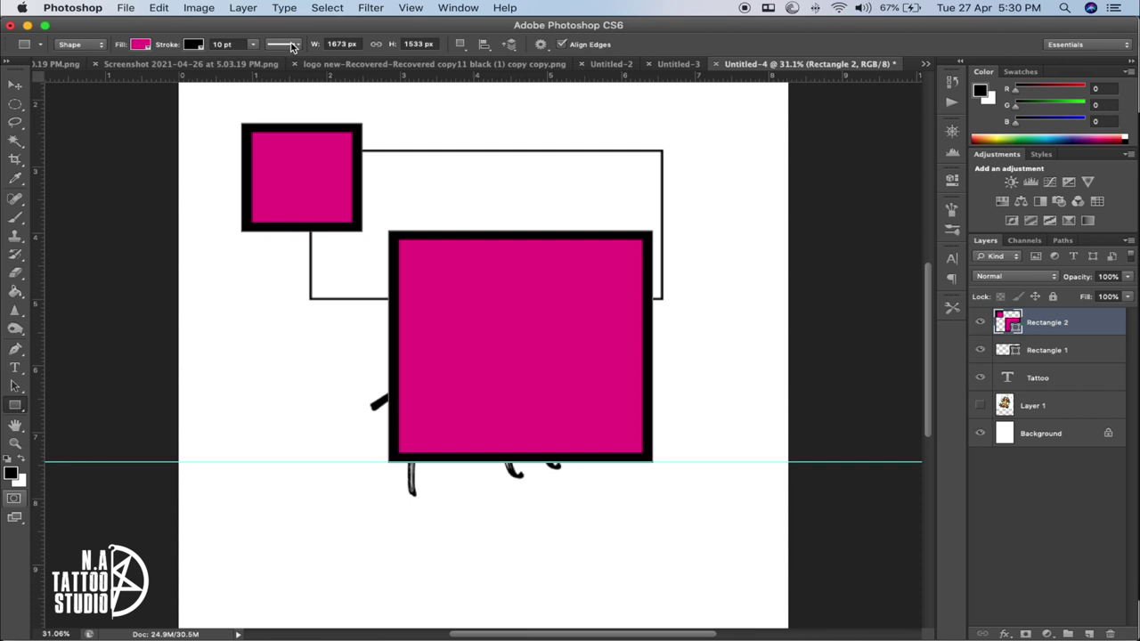
click(292, 45)
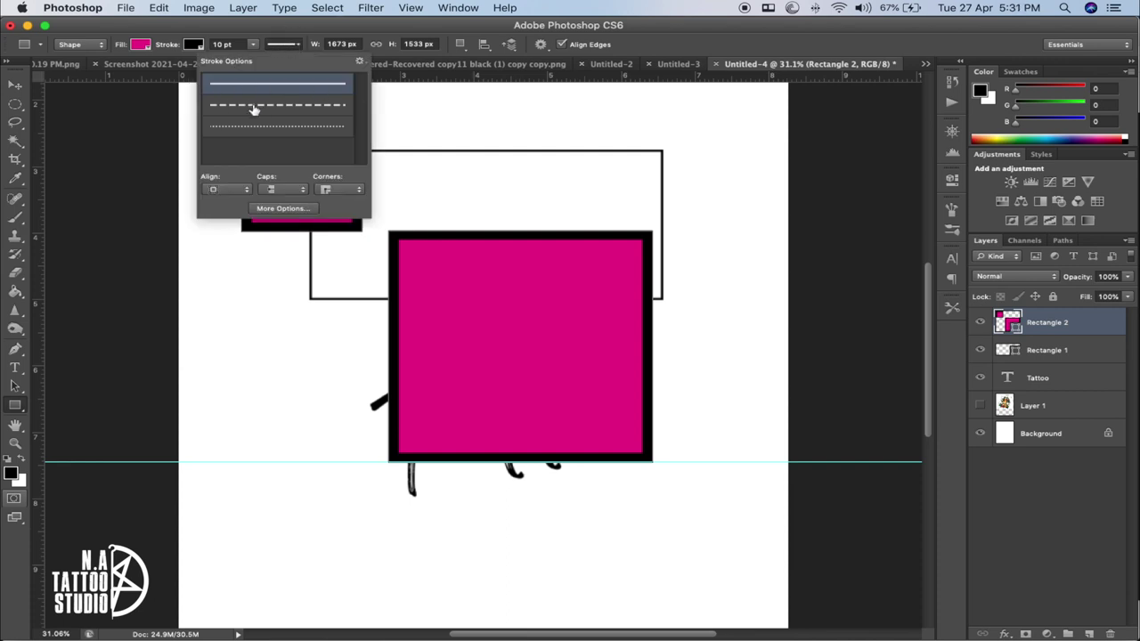
click(294, 106)
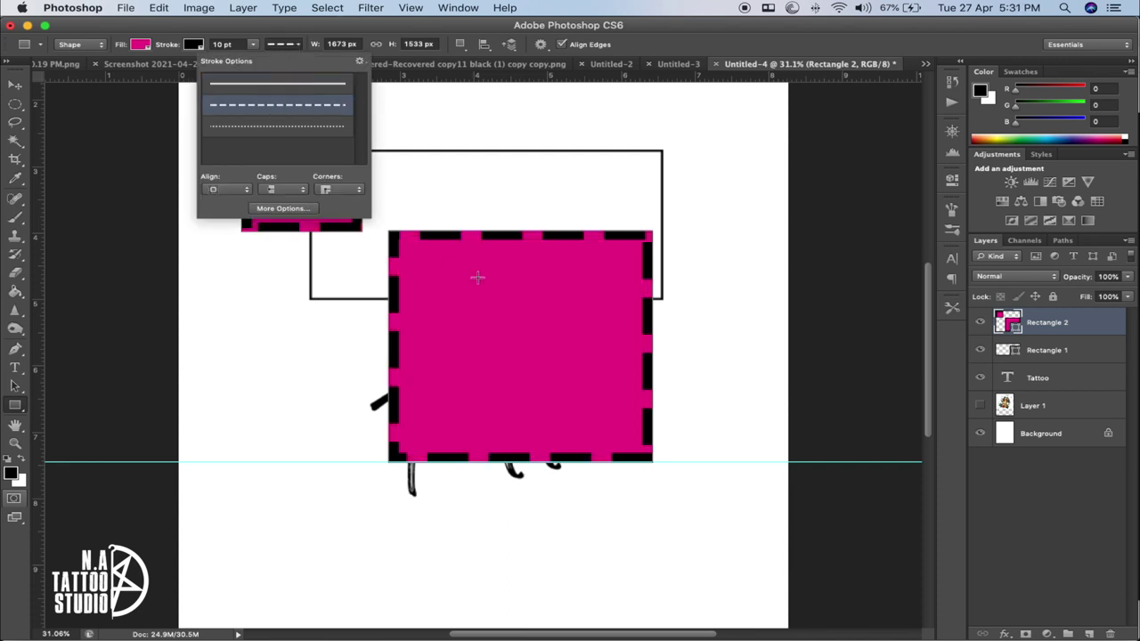
click(307, 216)
click(520, 335)
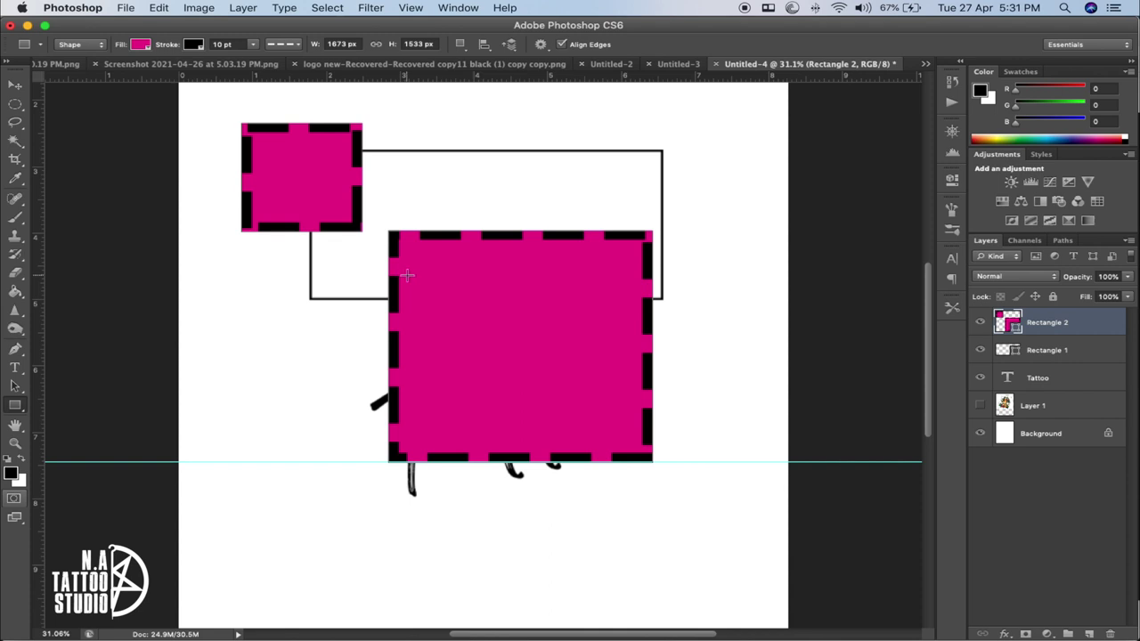
Pan around the canvas to bring both pink squares into view
click(15, 427)
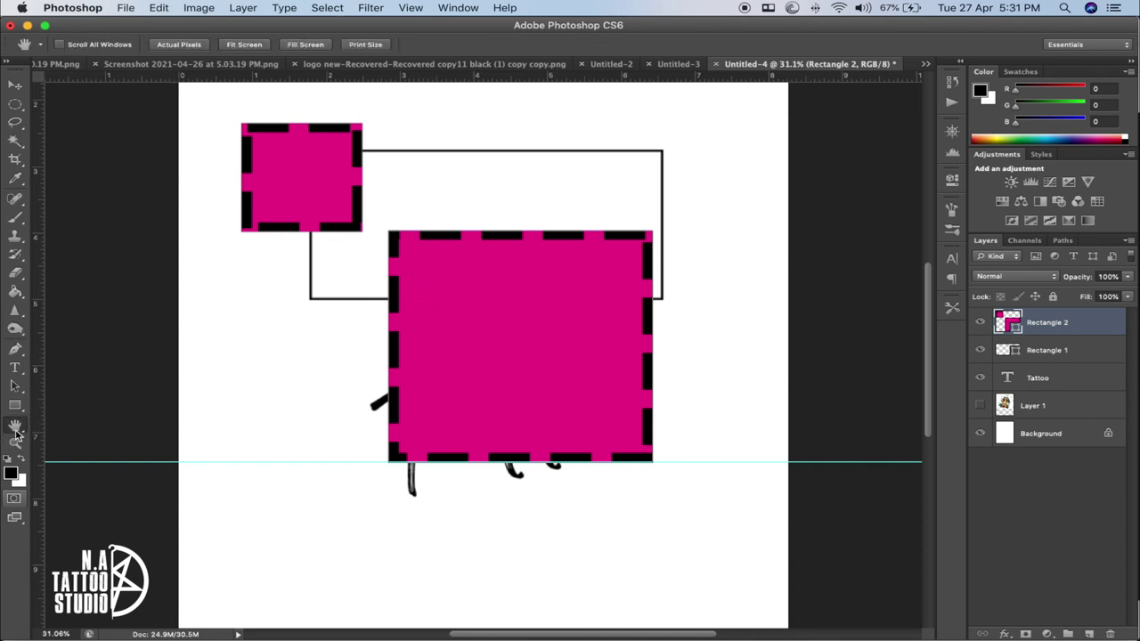
drag(285, 241, 499, 84)
drag(475, 368, 457, 445)
drag(547, 326, 671, 302)
drag(437, 326, 396, 525)
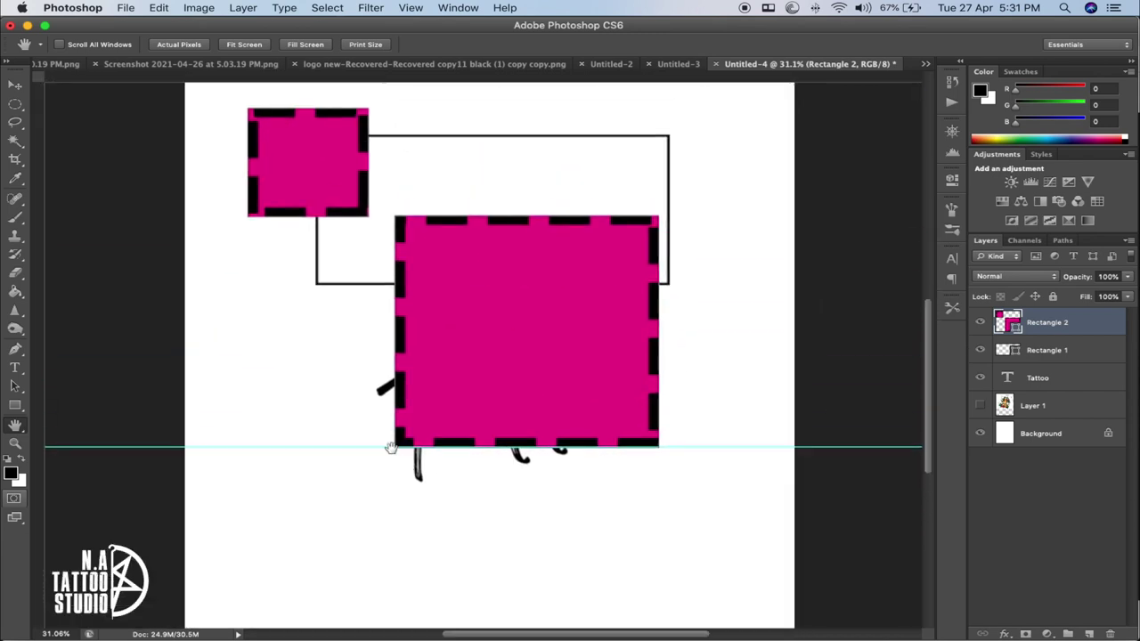
Zoom in to 100% on the small pink square, then back out to about a third
click(14, 443)
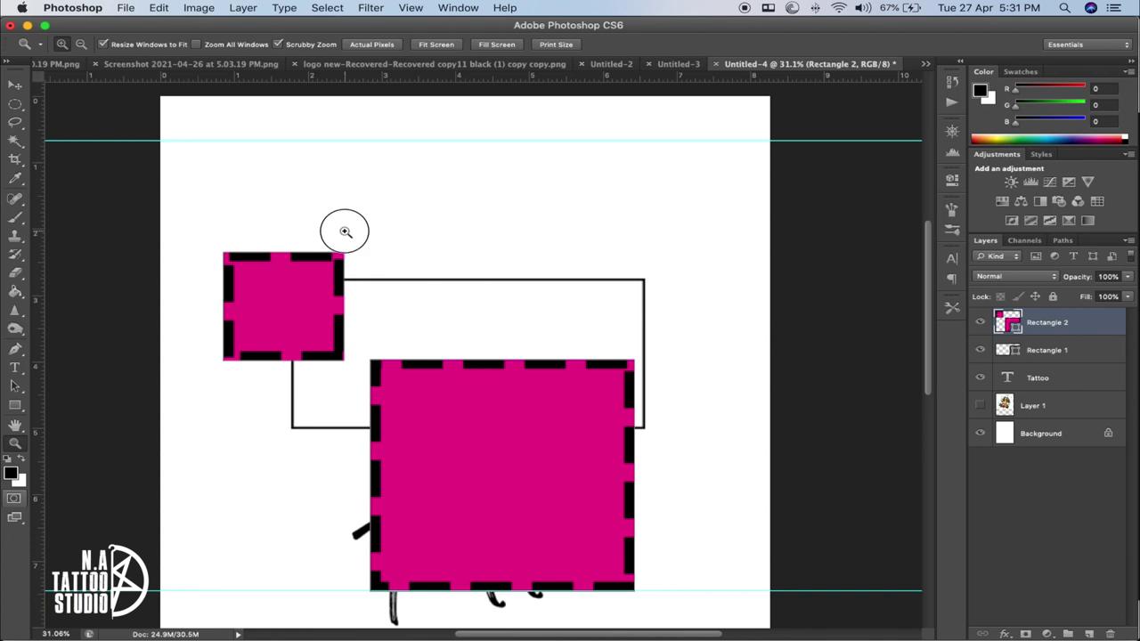
click(332, 260)
click(312, 288)
click(312, 288)
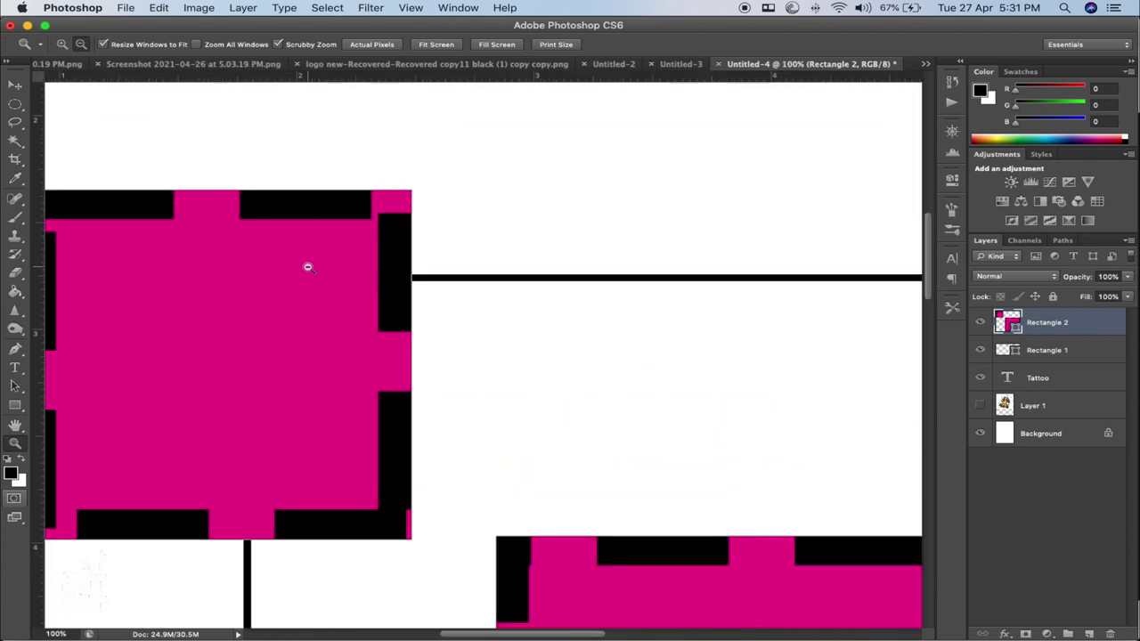
alt+click(308, 263)
alt+click(308, 264)
alt+click(307, 267)
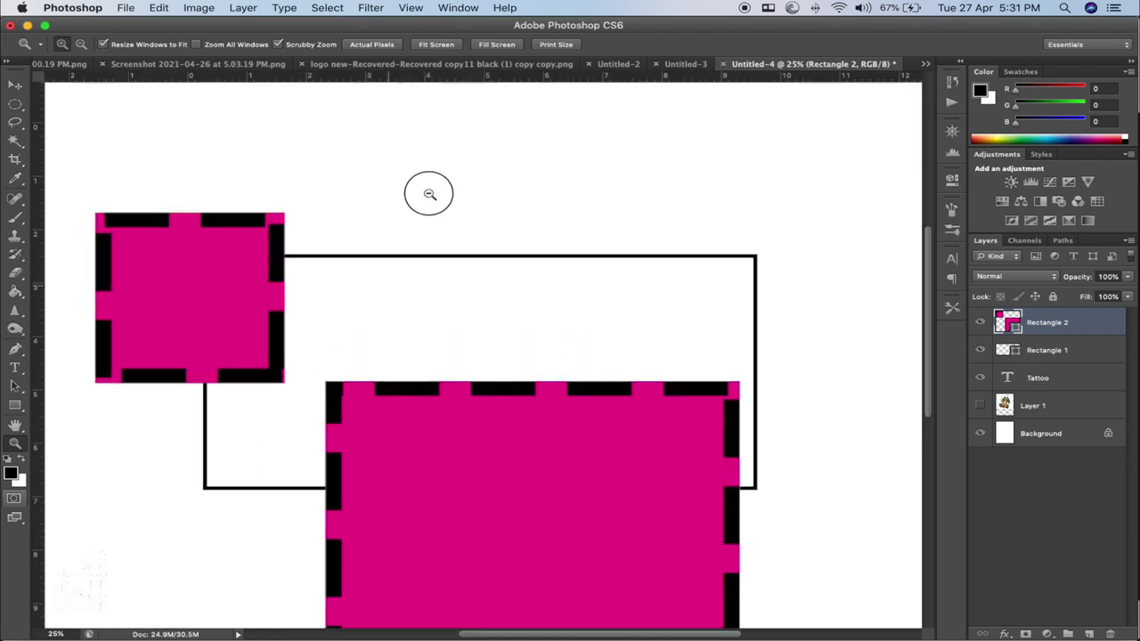
click(429, 194)
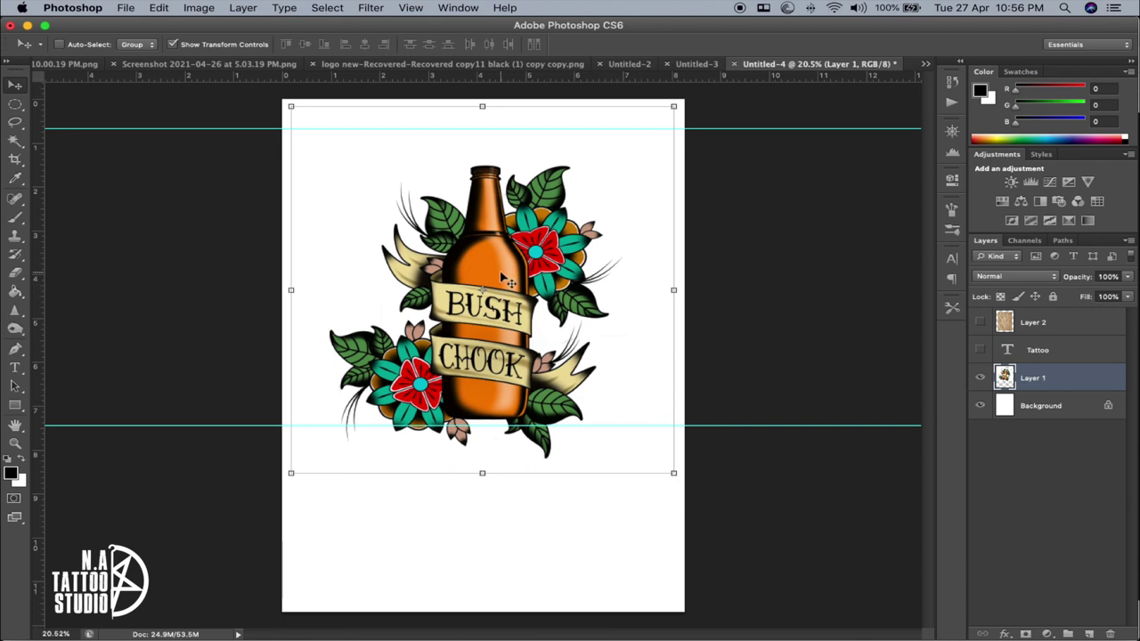
Nudge the bottle artwork slightly lower with Free Transform and show the crumpled paper layer
key(super+t)
drag(482, 289, 531, 307)
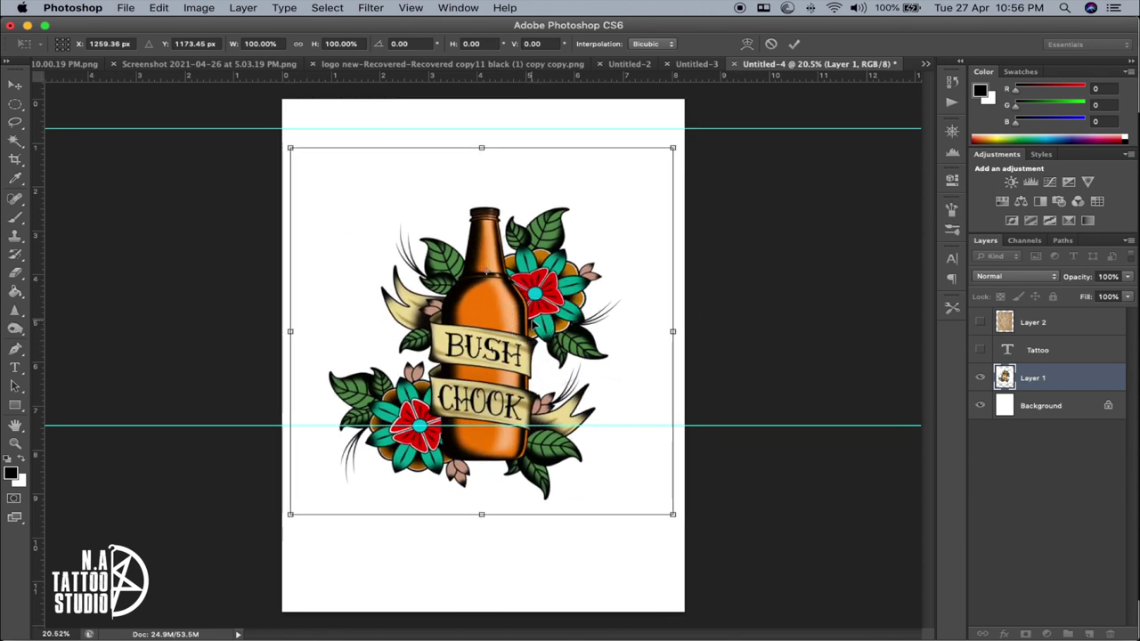
click(793, 43)
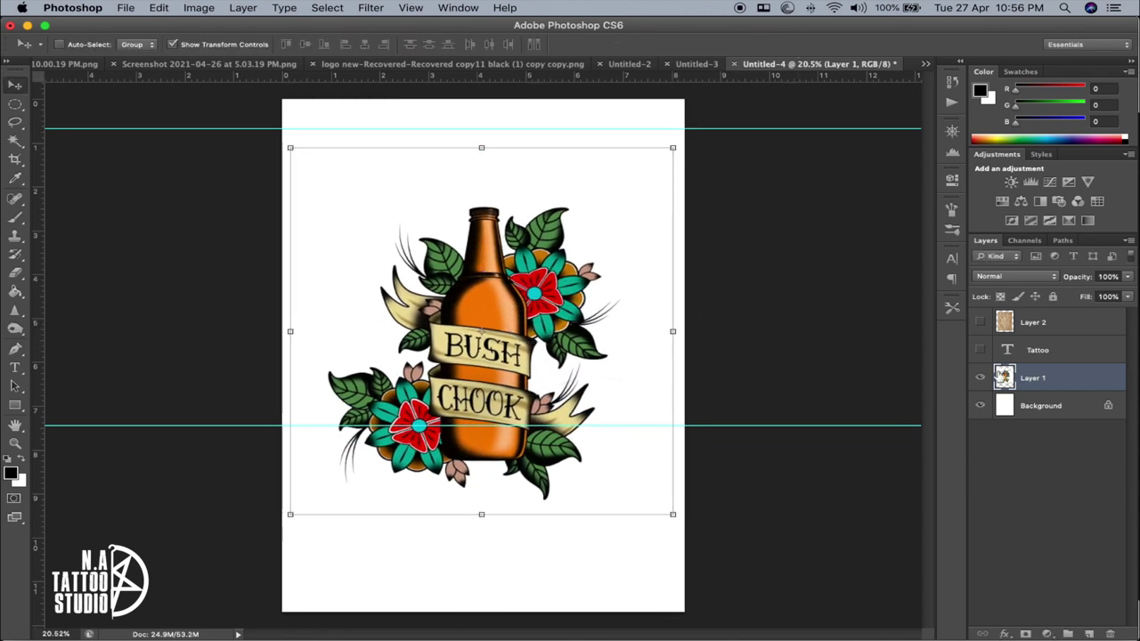
click(979, 321)
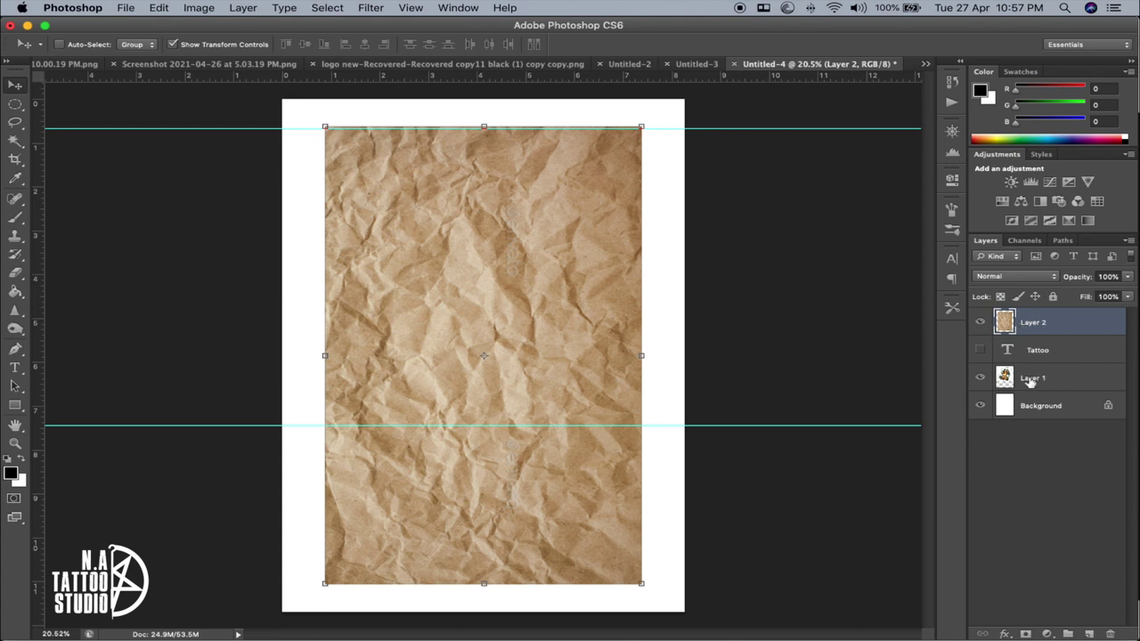
Set the paper layer's blend mode to Multiply so the artwork shows through
click(1005, 279)
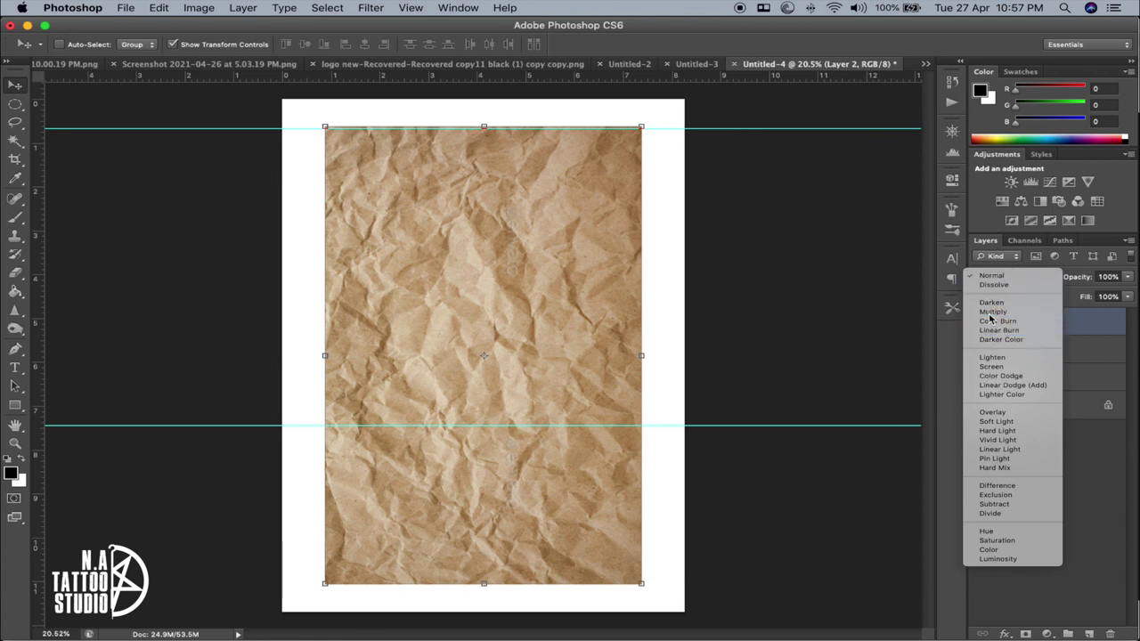
click(992, 313)
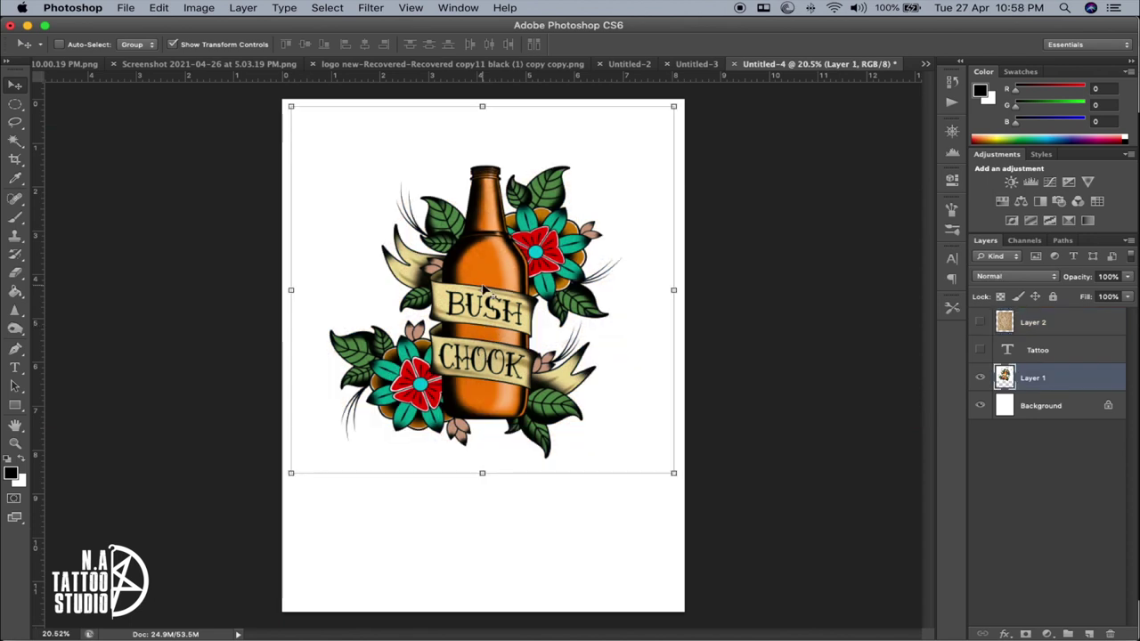
click(126, 9)
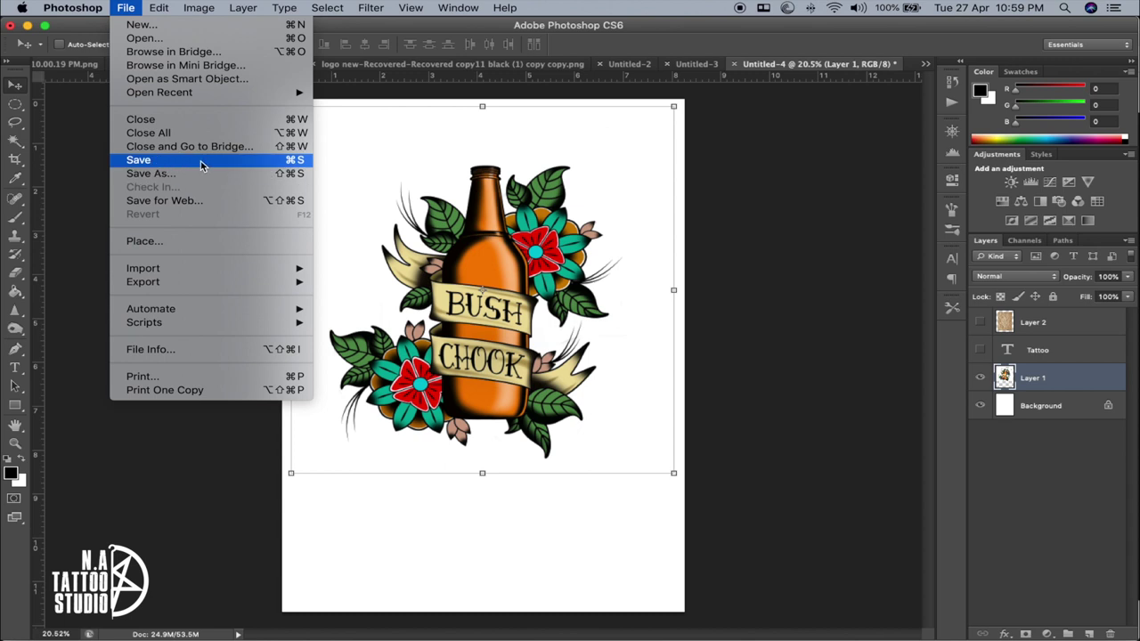
click(152, 175)
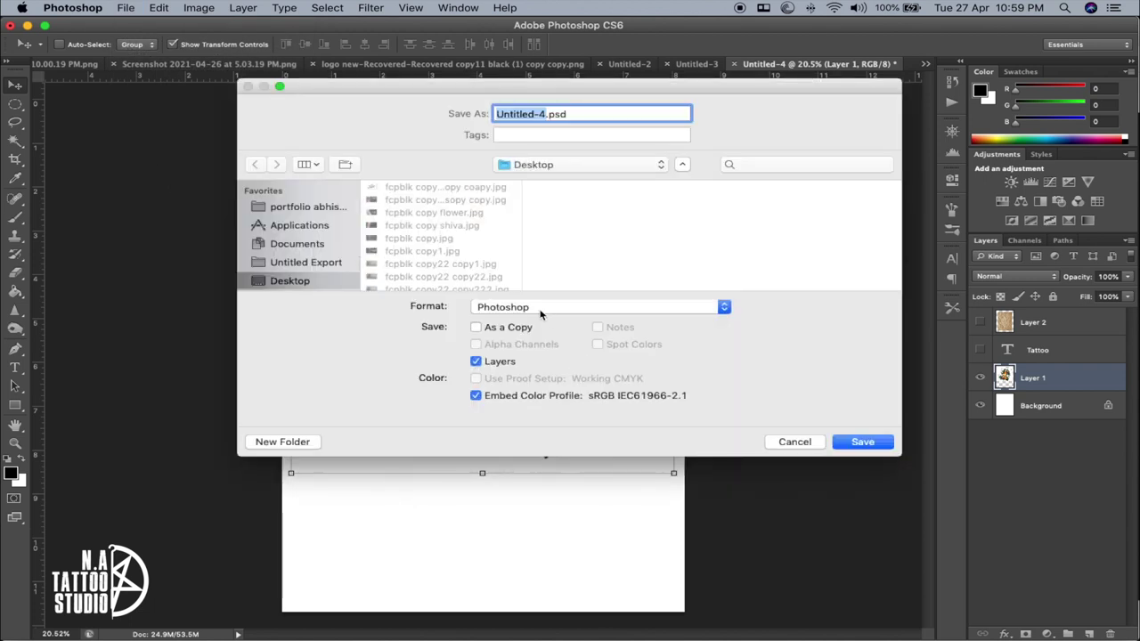
click(541, 311)
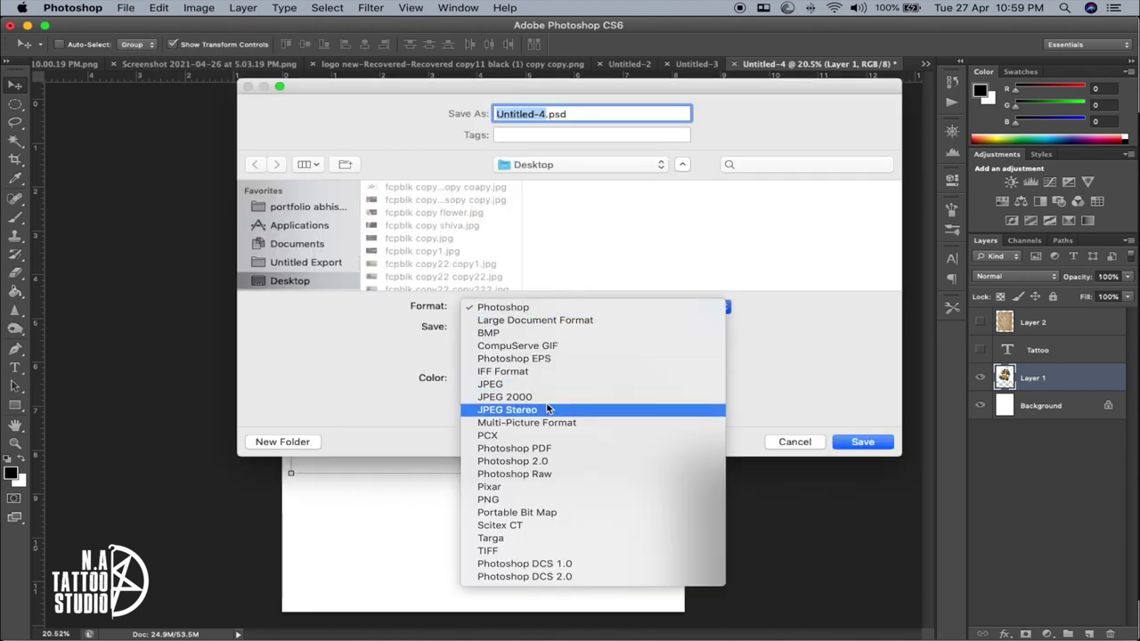
click(542, 388)
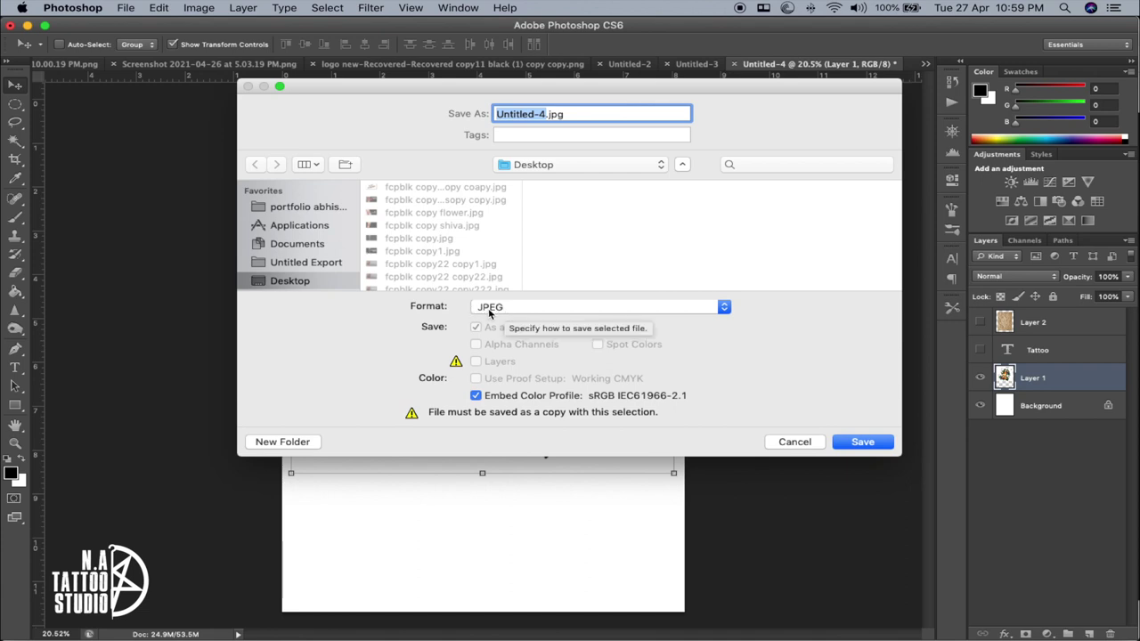
click(488, 313)
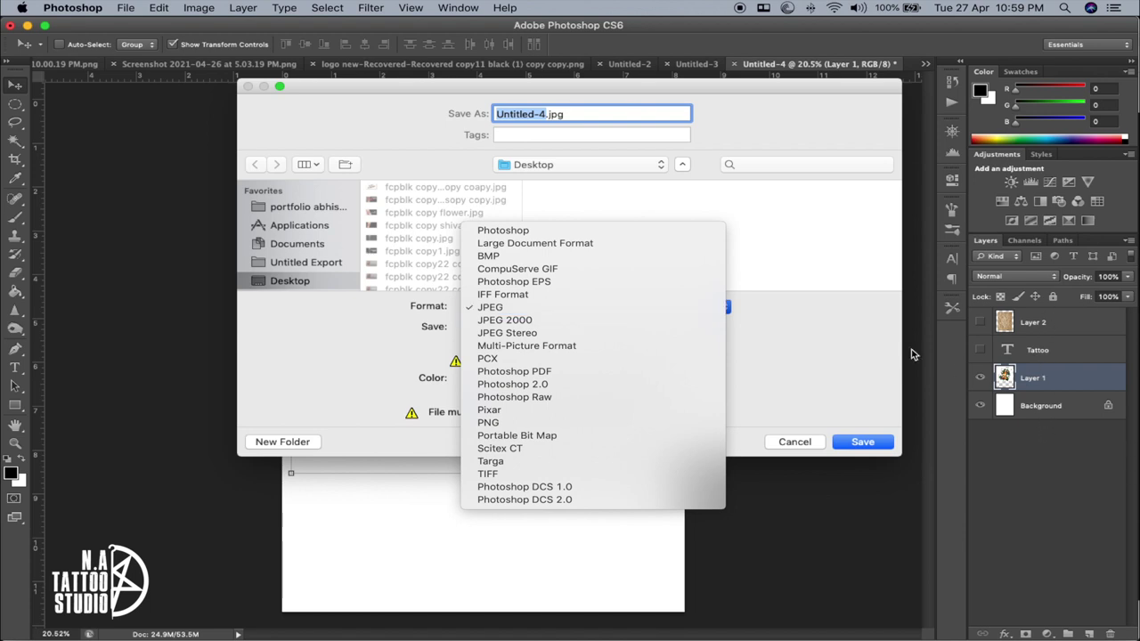
click(652, 236)
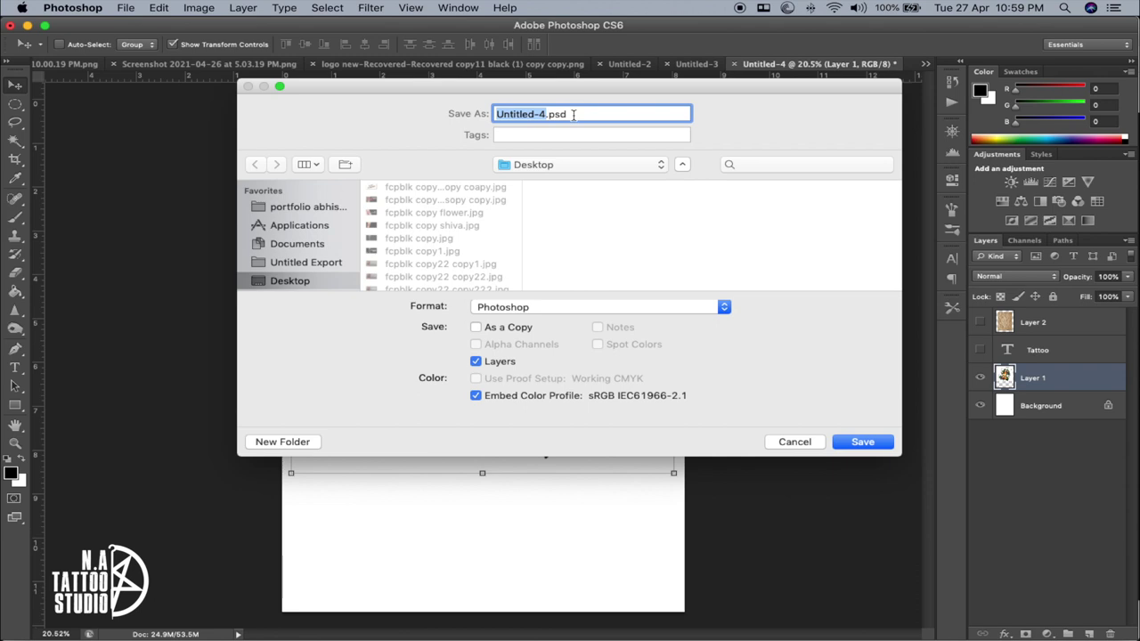
click(794, 442)
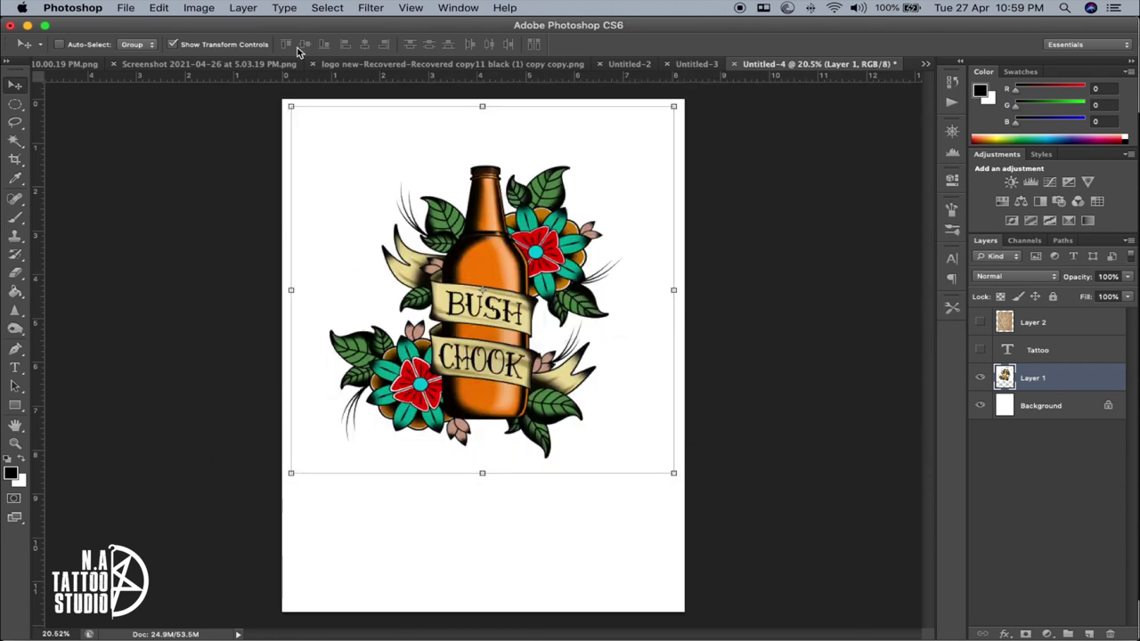
Start a Warp transform on the bottle artwork through Edit > Transform
click(125, 9)
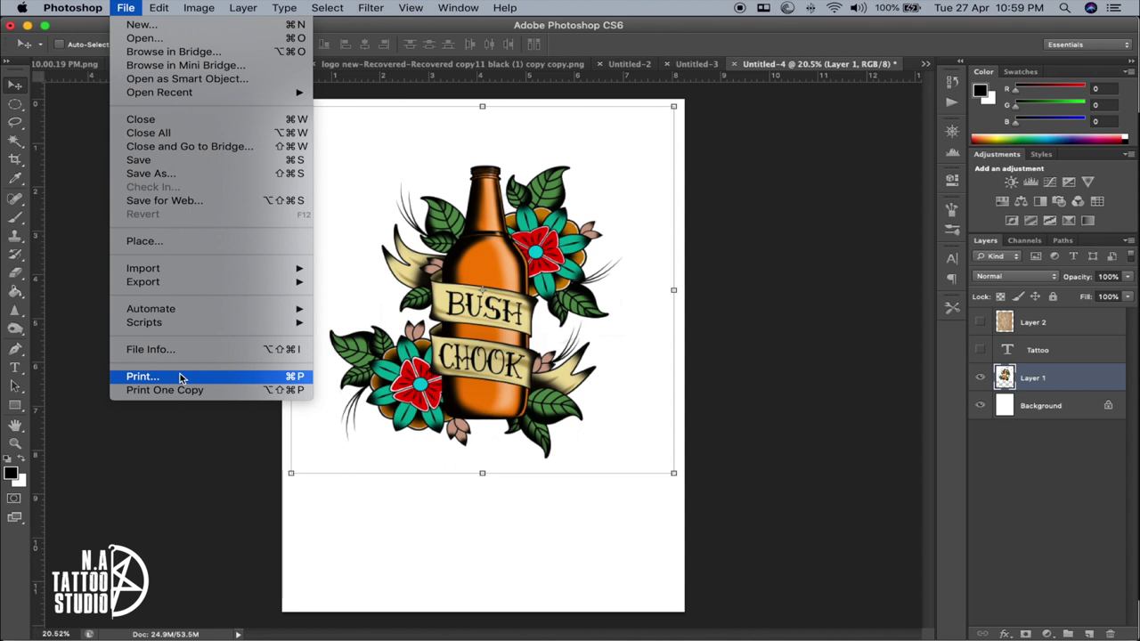
mouse_move(157, 9)
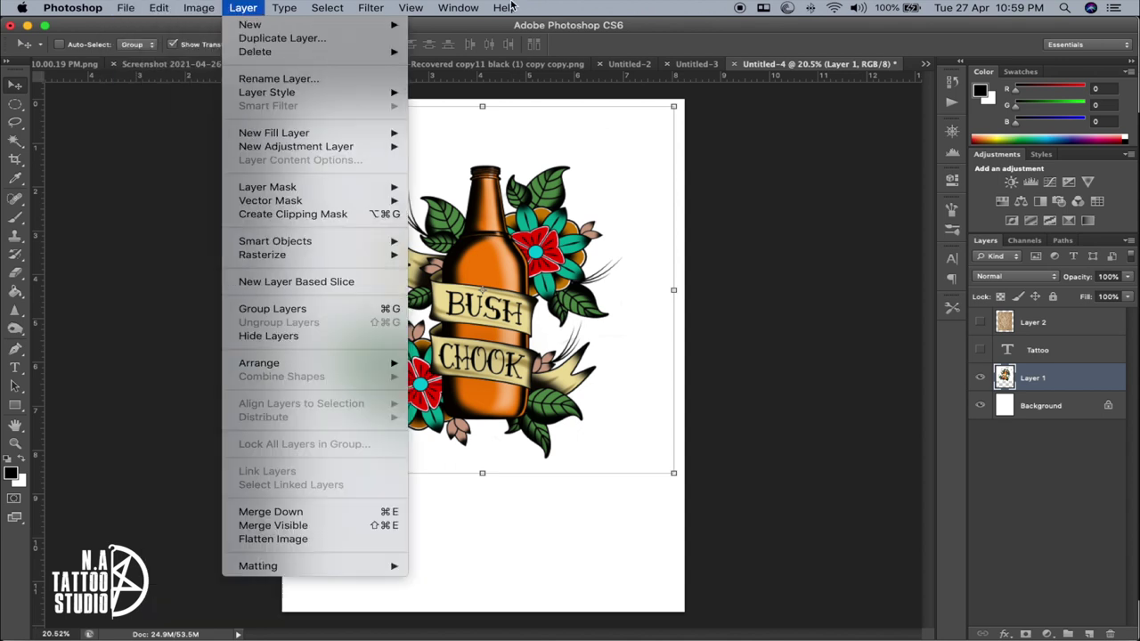
mouse_move(242, 8)
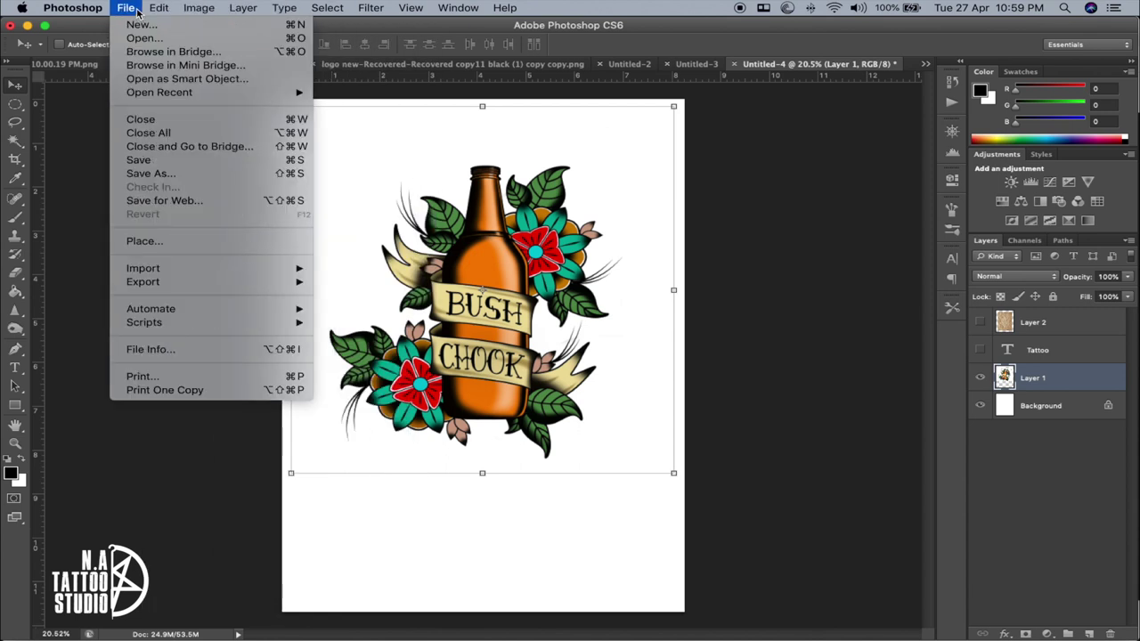
mouse_move(284, 7)
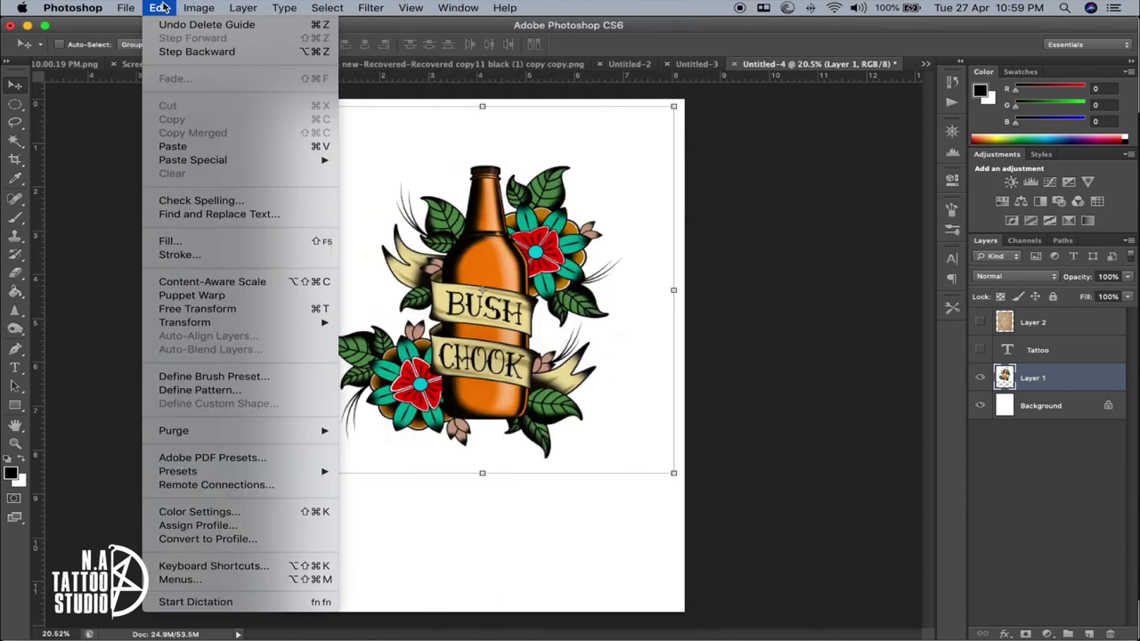
mouse_move(223, 325)
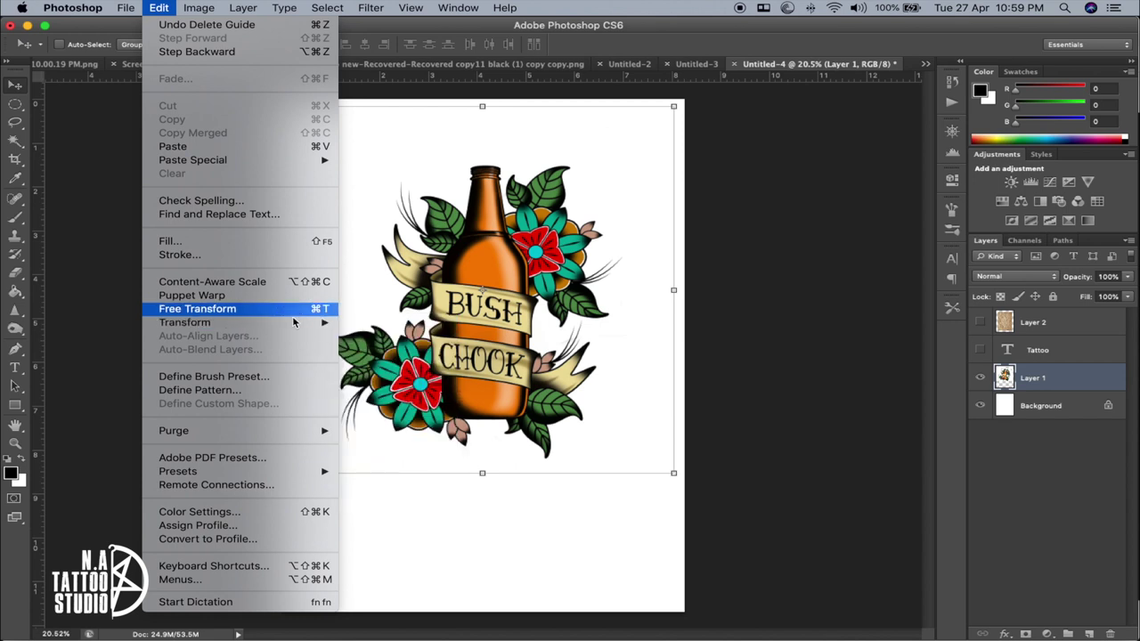
click(406, 418)
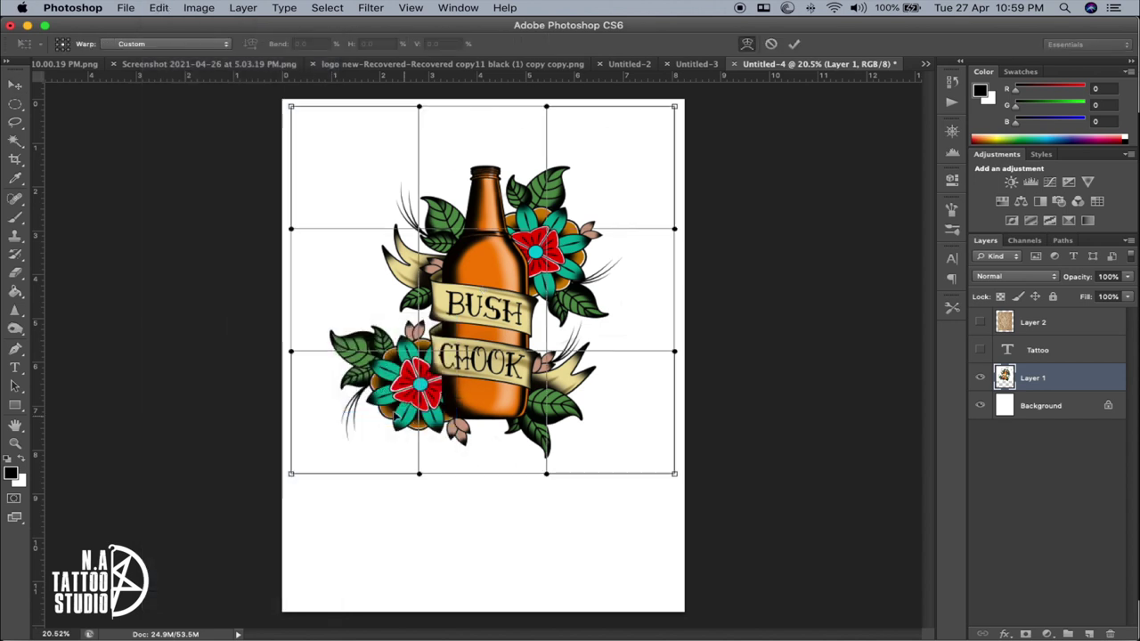
Bend the artwork's top and stretch its lower right, then discard the warp
drag(449, 214, 499, 297)
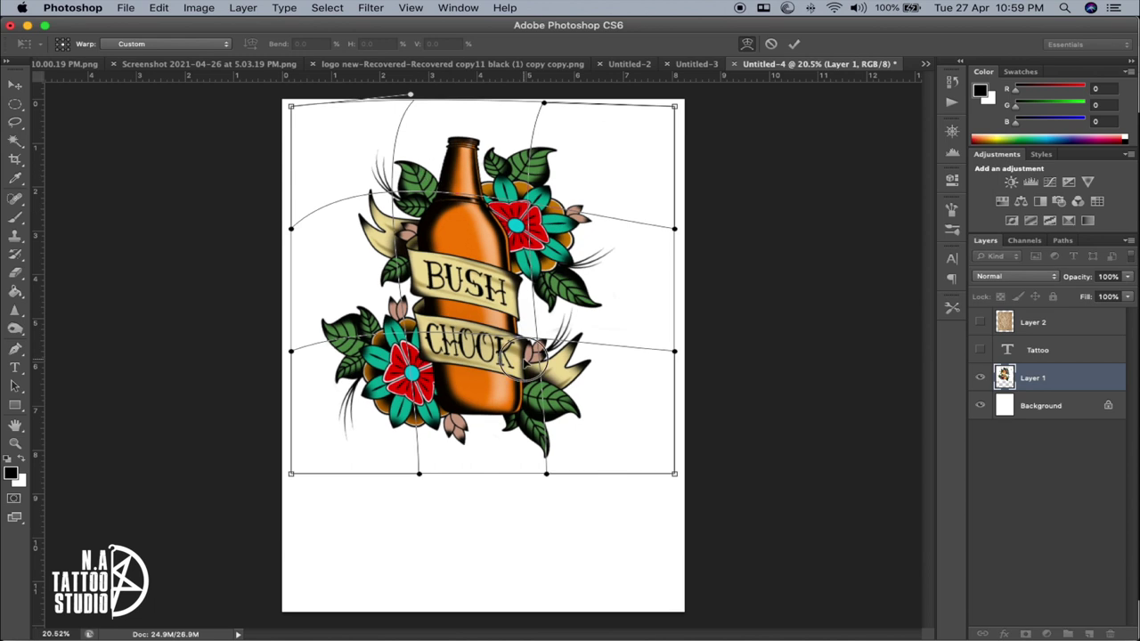
drag(525, 365, 583, 376)
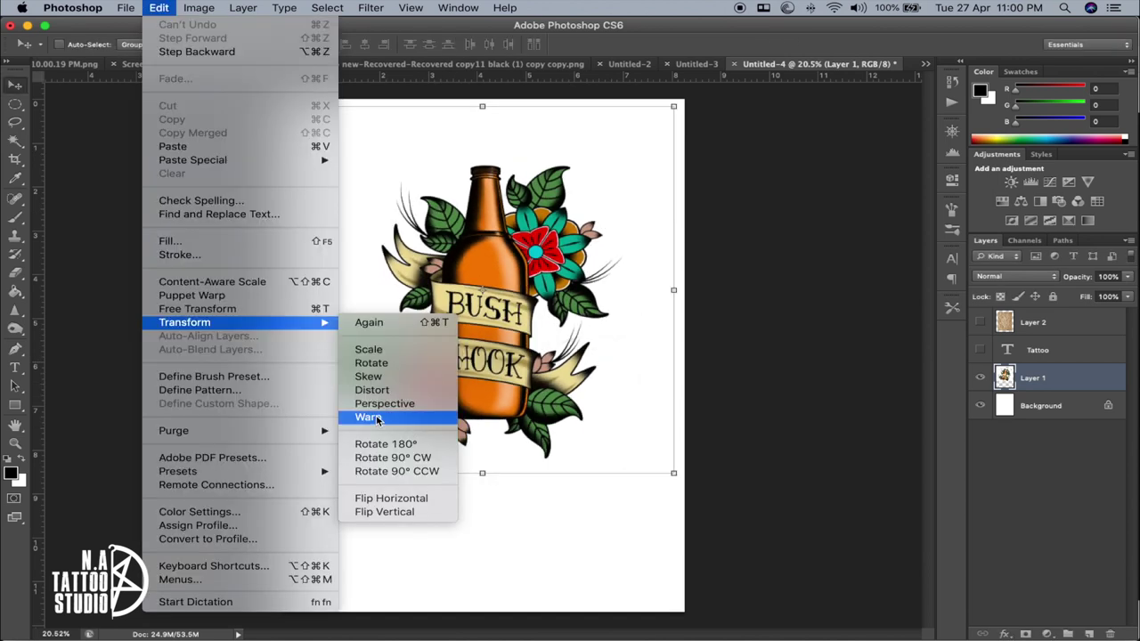
click(469, 259)
click(197, 8)
mouse_move(165, 8)
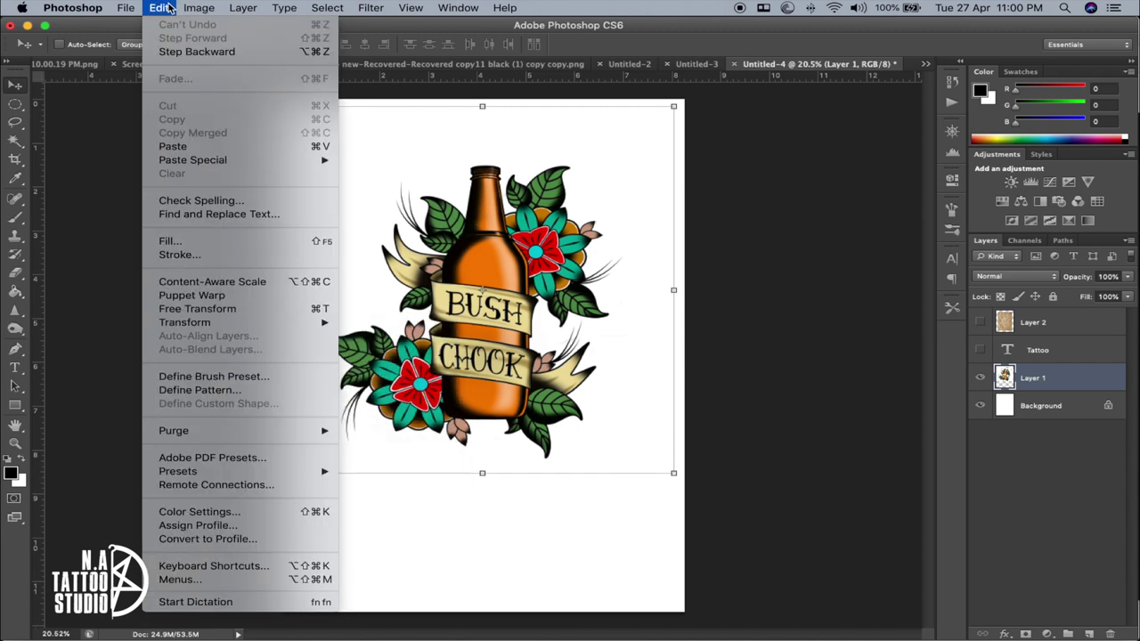
mouse_move(209, 12)
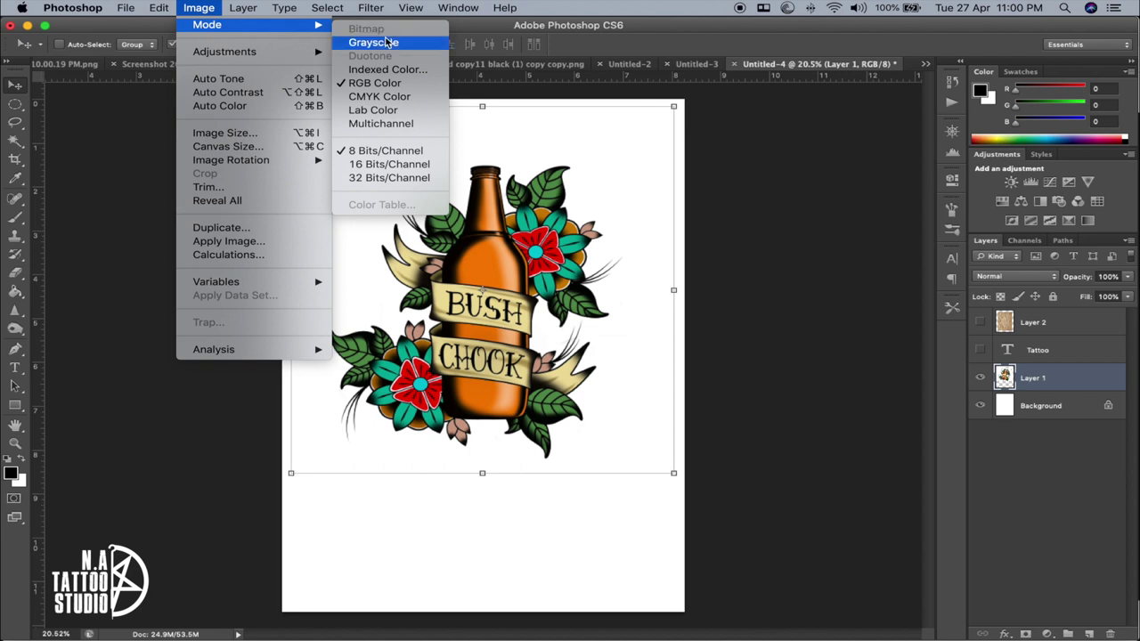
Try converting to Grayscale, flattening the layers and discarding colour information
click(373, 44)
click(721, 237)
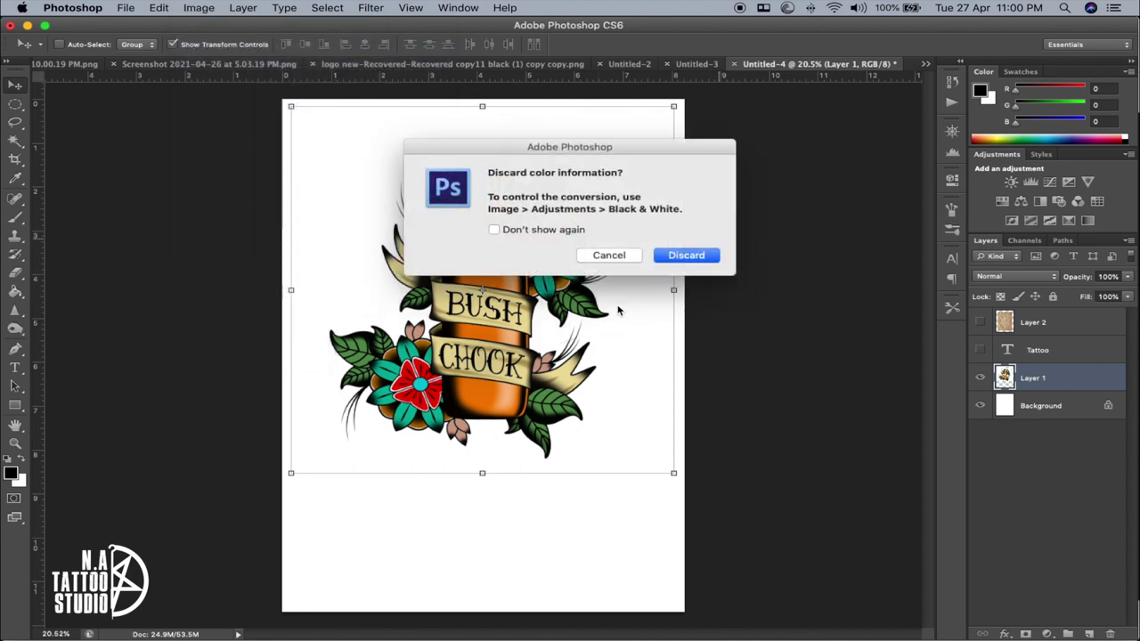
click(690, 257)
click(198, 7)
mouse_move(210, 59)
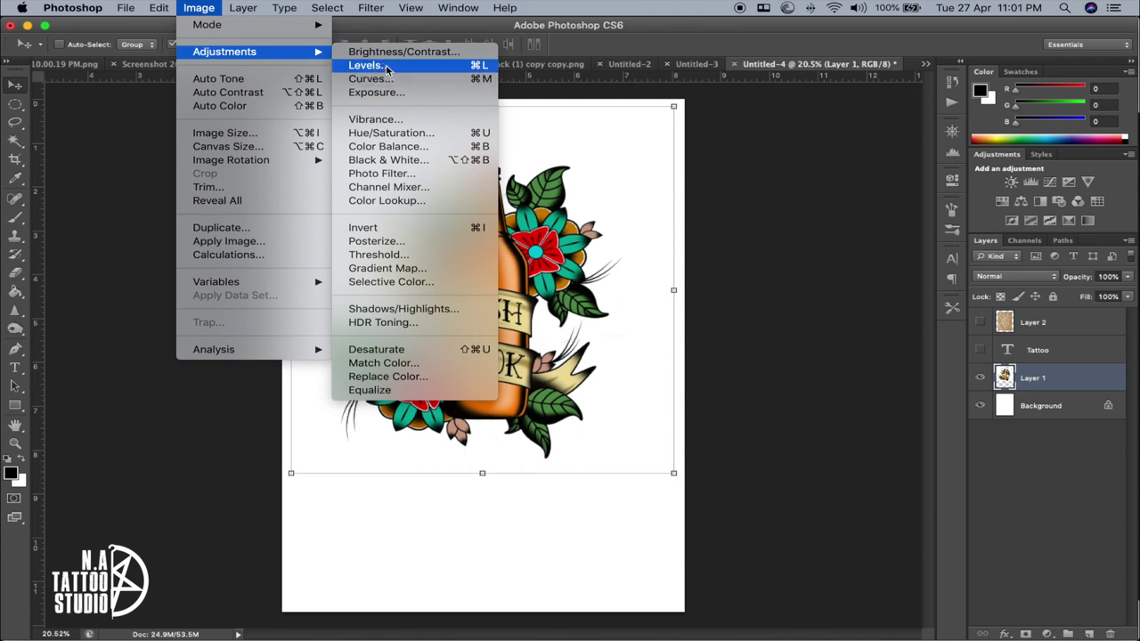
click(386, 68)
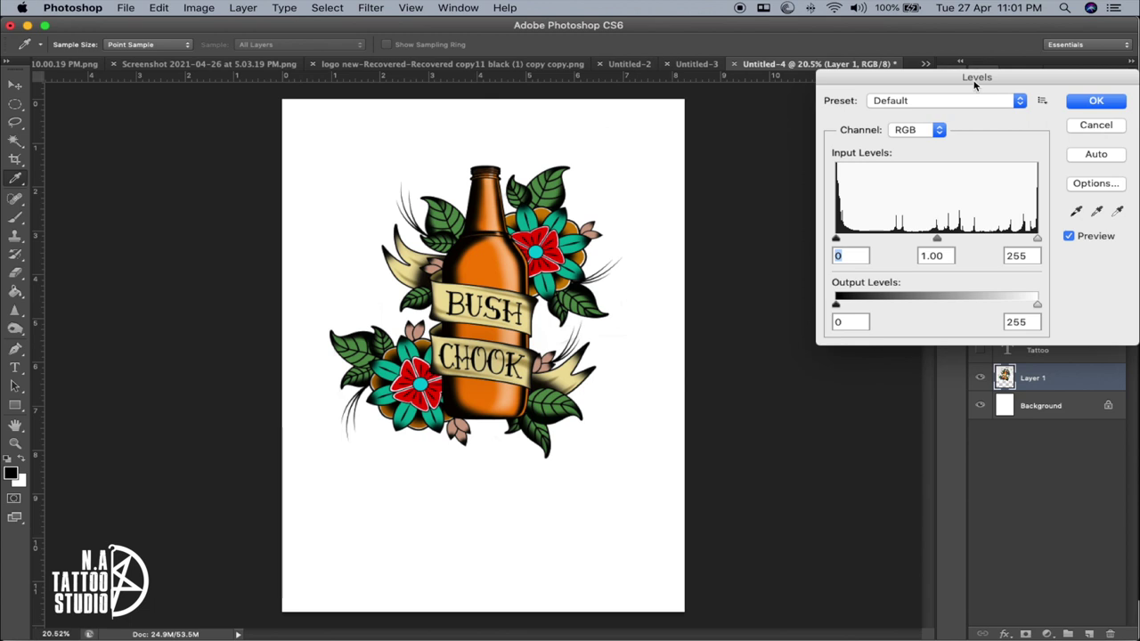
drag(974, 81, 676, 107)
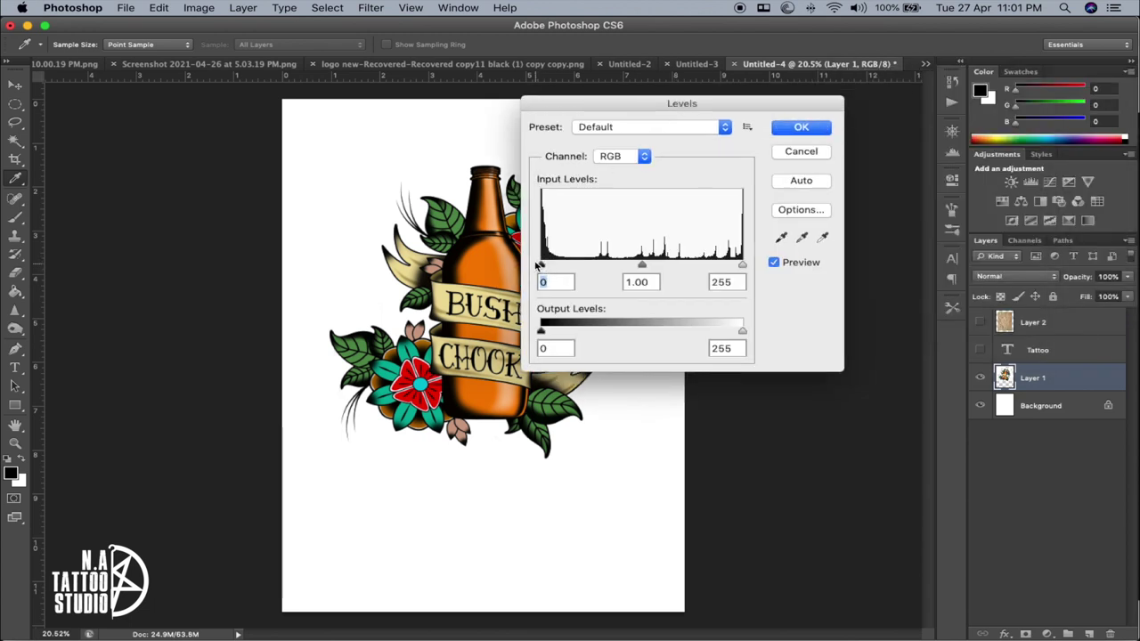
mouse_move(541, 265)
mouse_down()
mouse_move(695, 255)
mouse_move(732, 268)
mouse_move(649, 259)
mouse_move(540, 265)
mouse_up()
drag(742, 266, 532, 244)
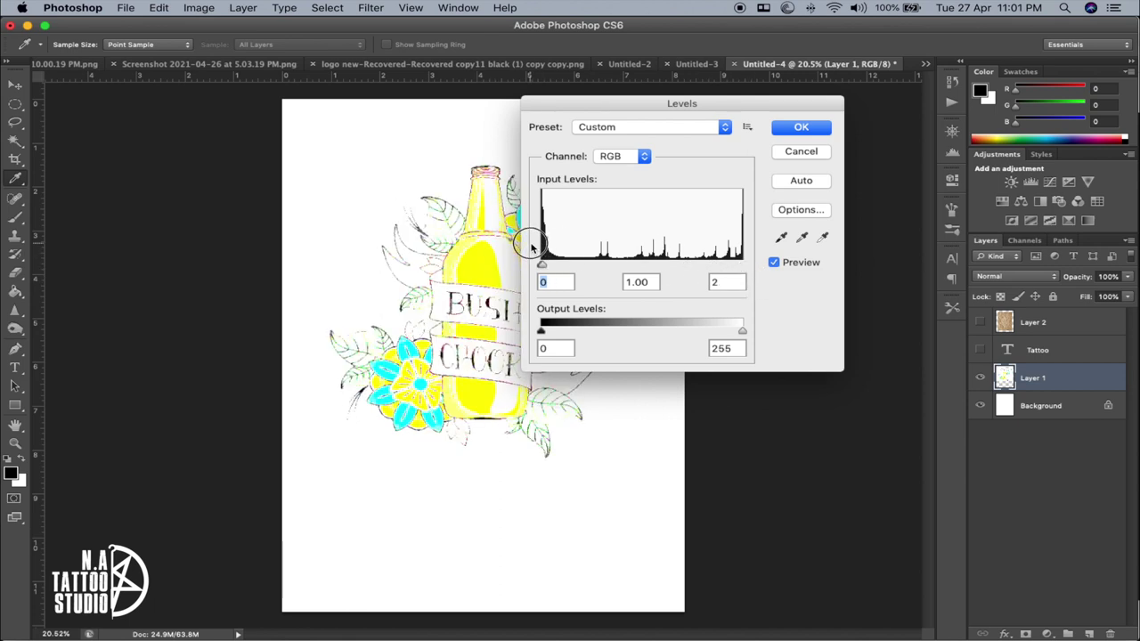
key(super+z)
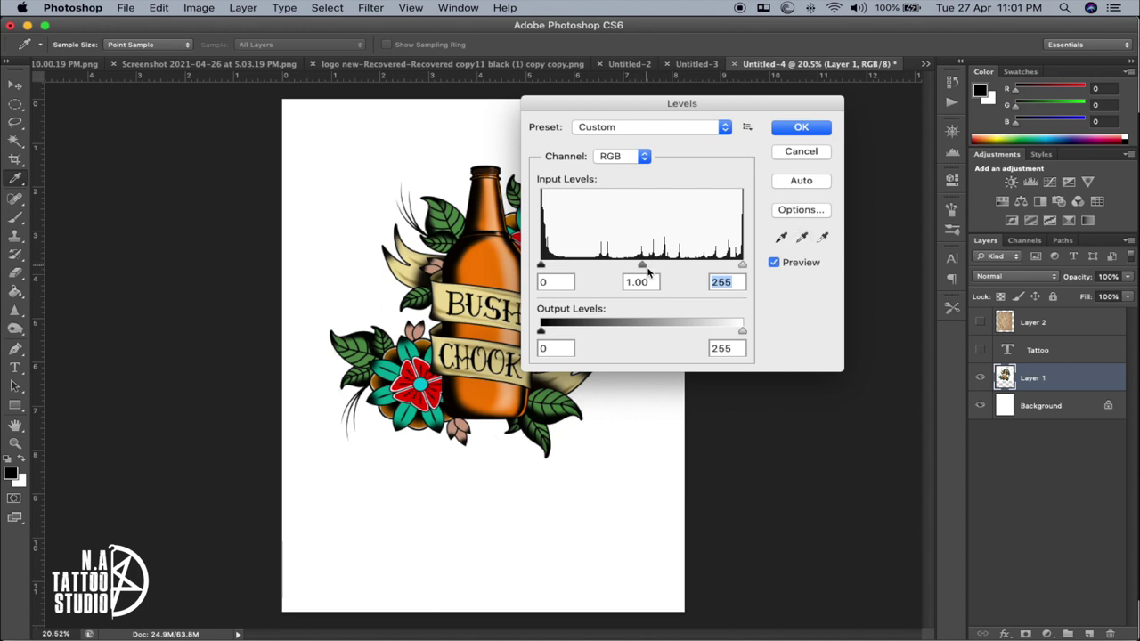
drag(644, 267, 570, 275)
key(Escape)
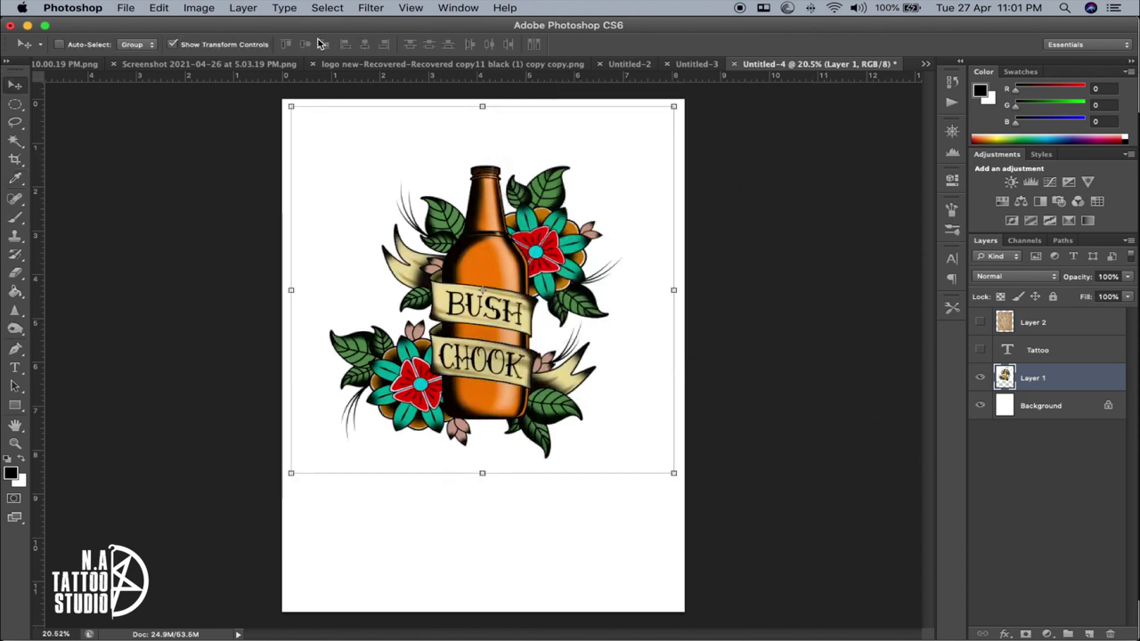
click(200, 8)
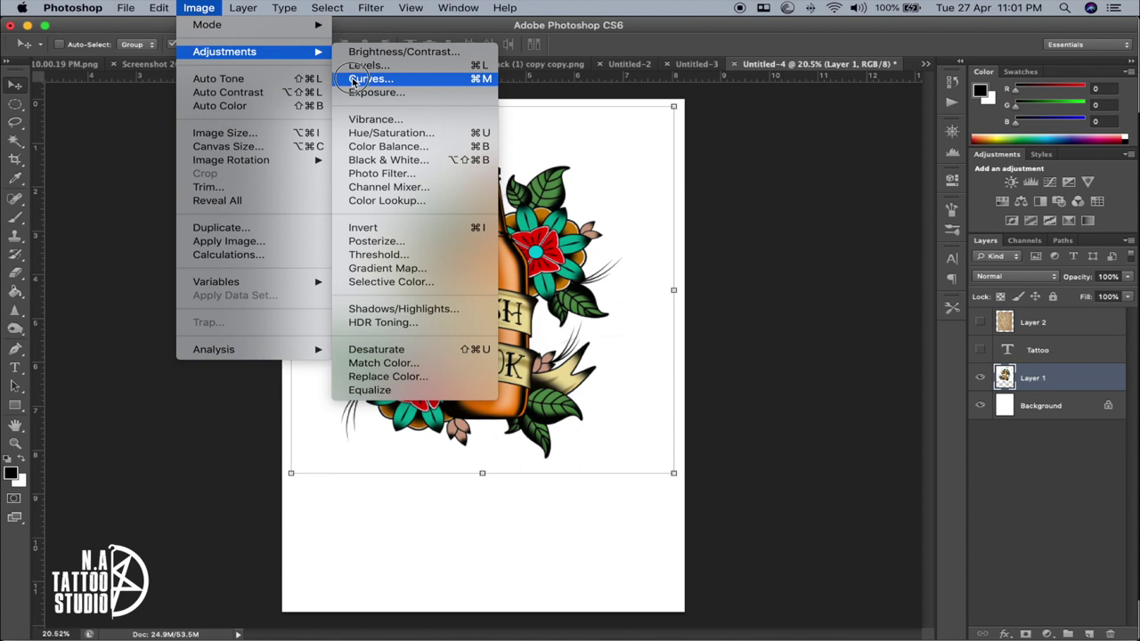
click(445, 78)
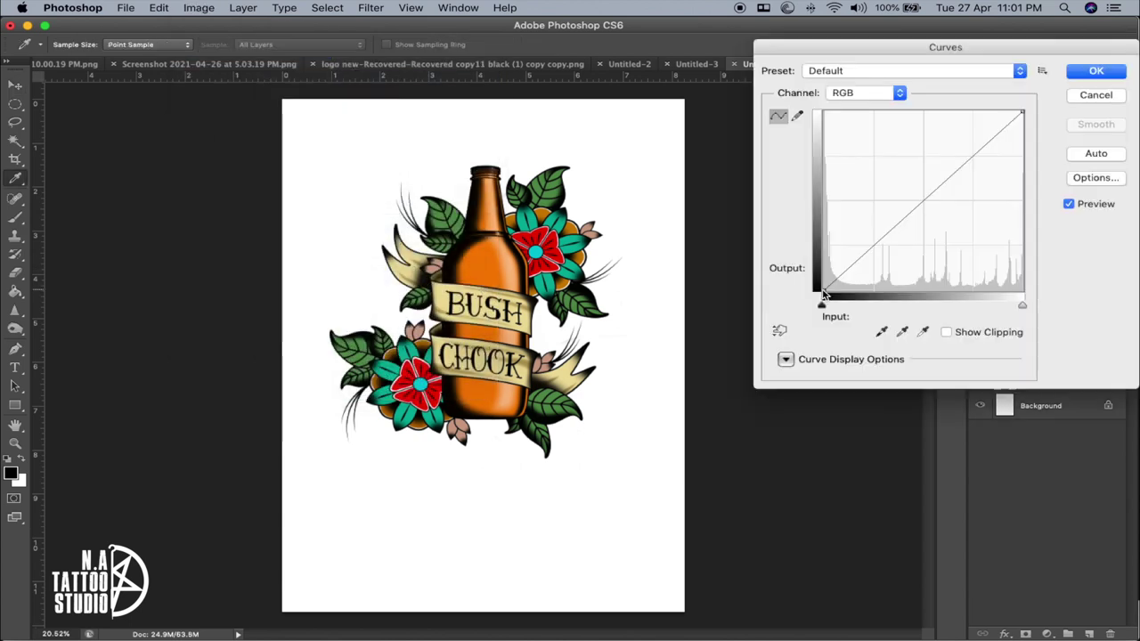
click(924, 201)
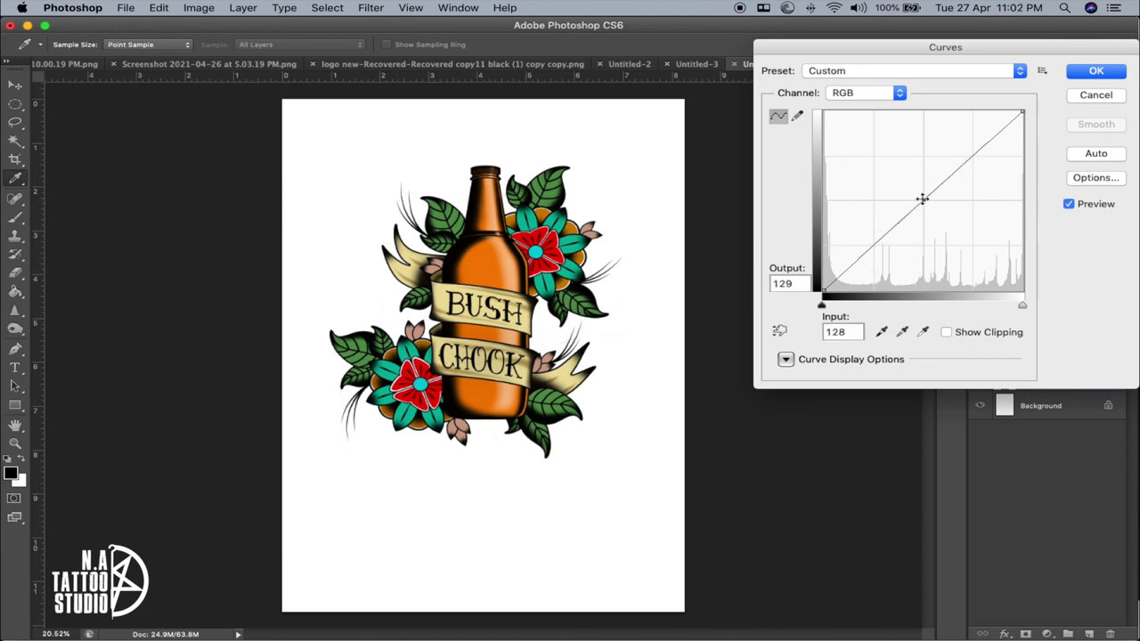
mouse_move(924, 199)
mouse_down()
mouse_move(923, 223)
mouse_move(906, 157)
mouse_move(924, 200)
mouse_up()
drag(929, 203, 925, 201)
mouse_move(872, 244)
mouse_down()
mouse_move(872, 224)
mouse_move(874, 264)
mouse_move(875, 242)
mouse_up()
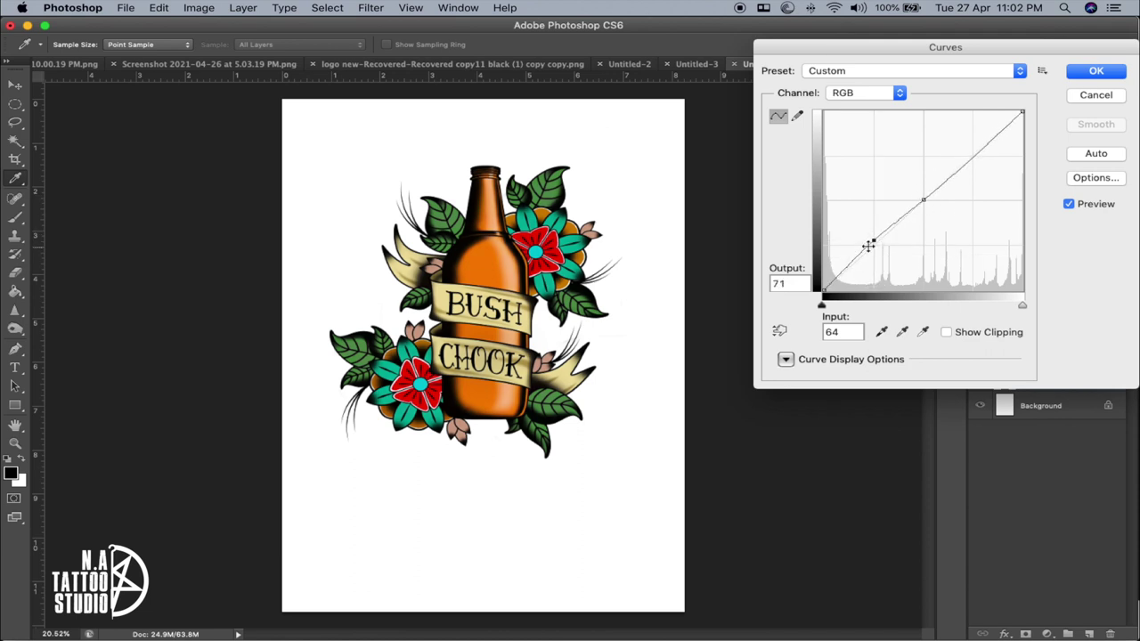
mouse_move(874, 241)
mouse_down()
mouse_move(873, 226)
mouse_move(877, 263)
mouse_move(872, 230)
mouse_up()
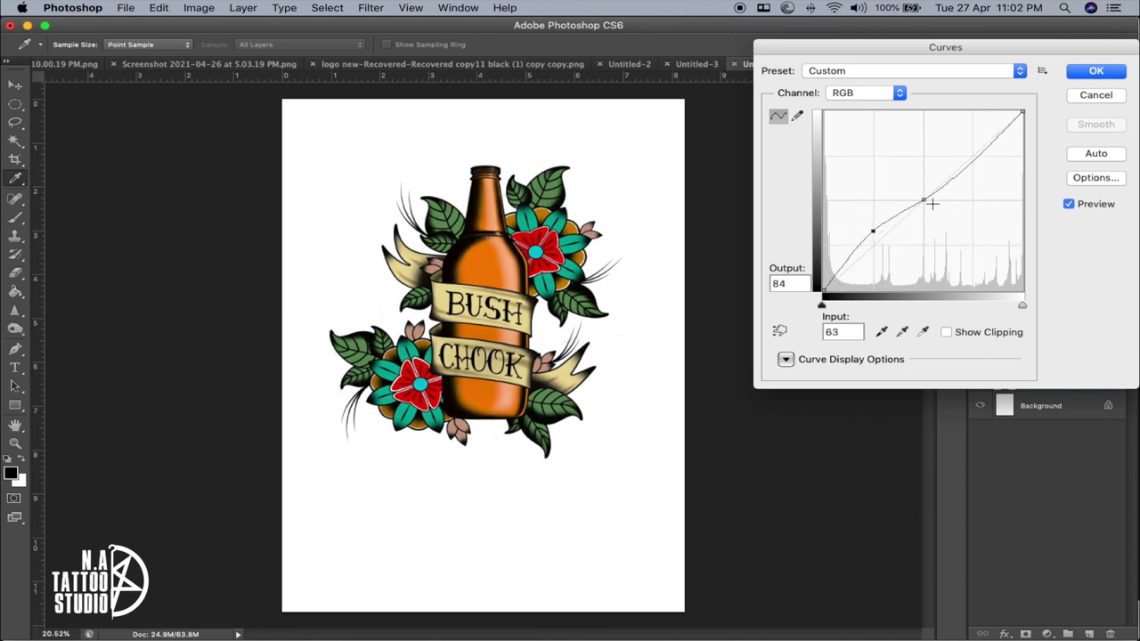
click(977, 158)
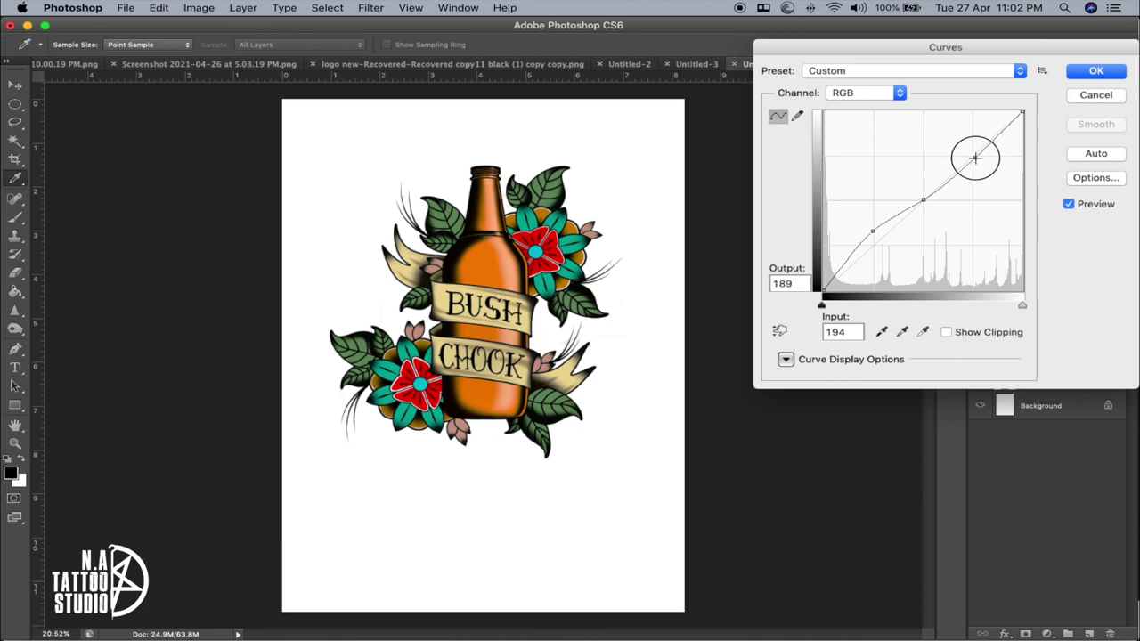
drag(974, 157, 971, 197)
click(1096, 94)
key(v)
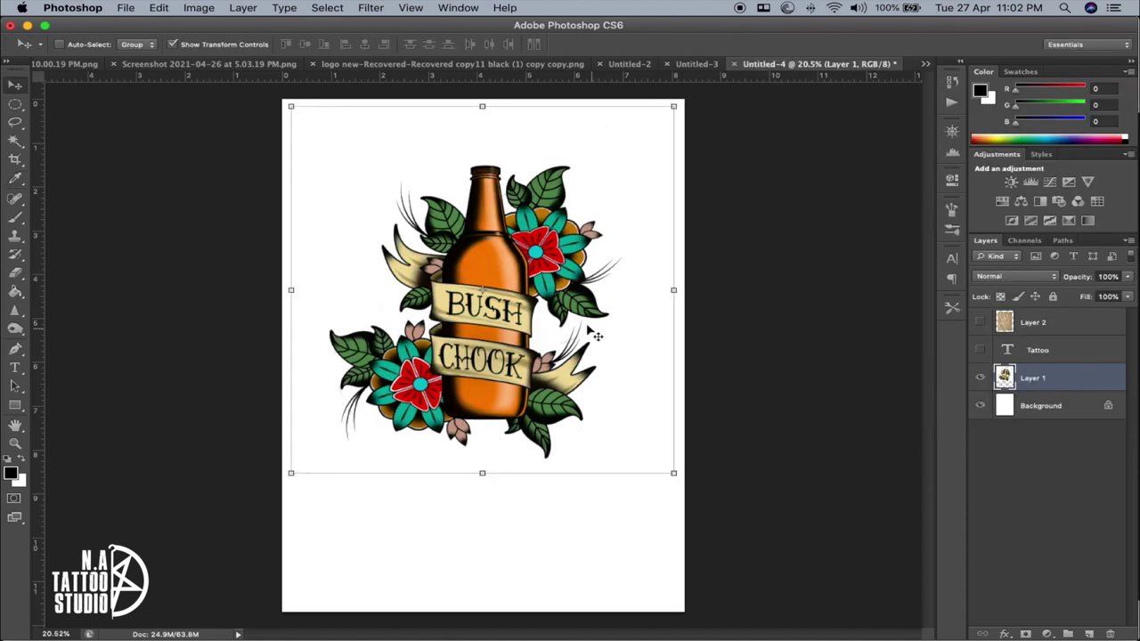
Preview a vibrance boost and a saturation drain, then cancel the Vibrance adjustment
click(199, 7)
mouse_move(224, 52)
click(392, 119)
mouse_move(834, 278)
mouse_down()
mouse_move(877, 281)
mouse_move(763, 283)
mouse_move(833, 279)
mouse_up()
drag(834, 321, 748, 324)
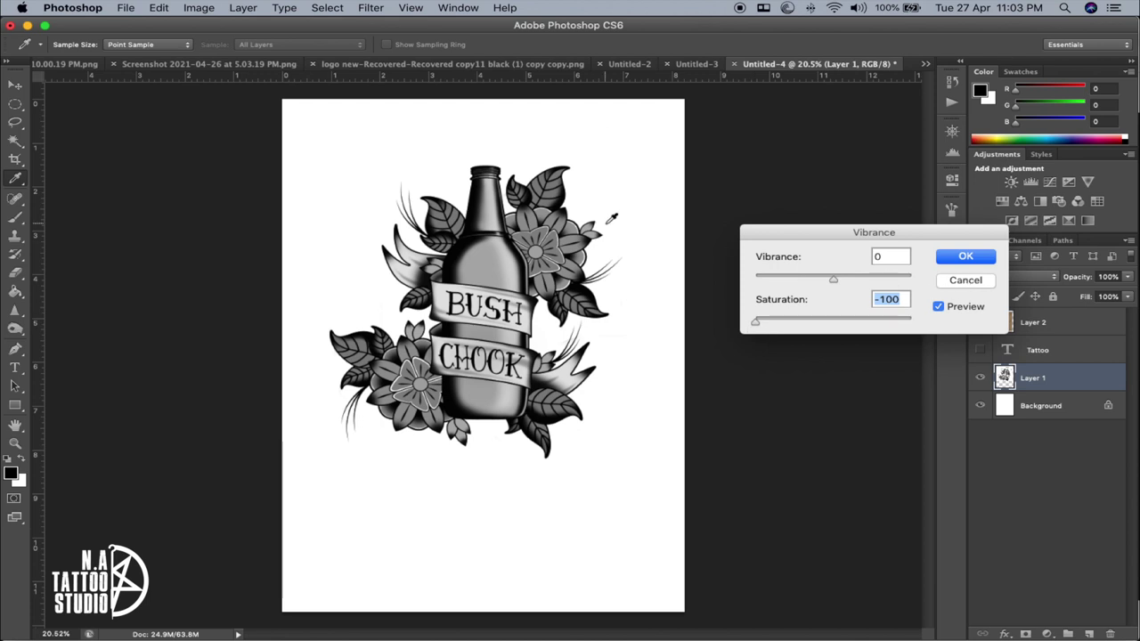
key(Escape)
key(v)
Try shifting the artwork's hue in the Hue/Saturation adjustment
click(198, 8)
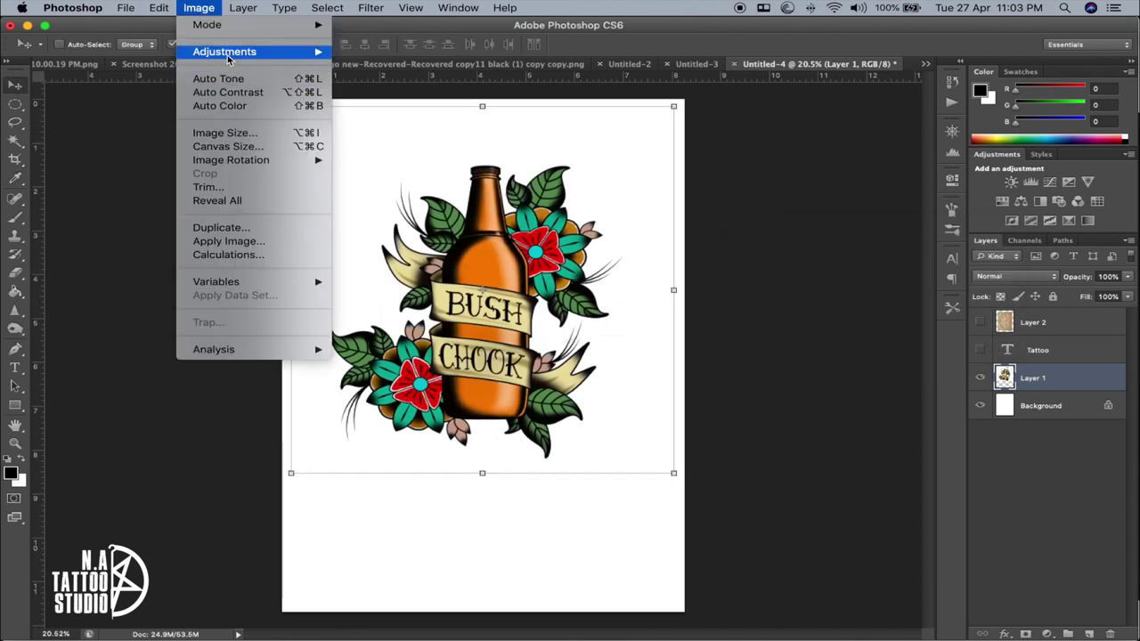
mouse_move(234, 57)
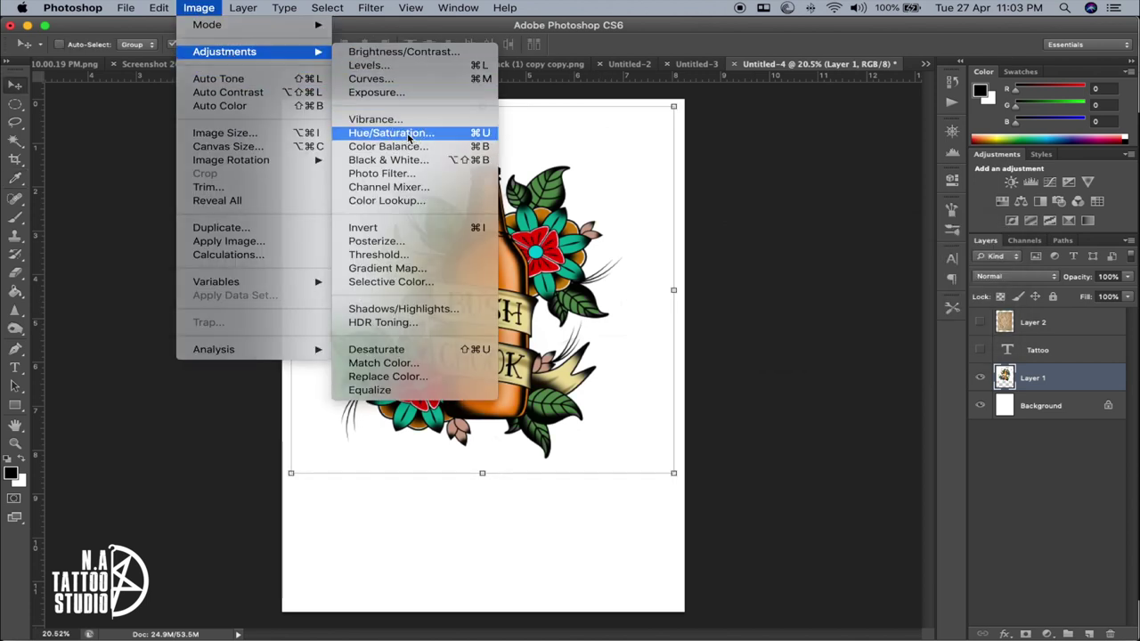
click(409, 134)
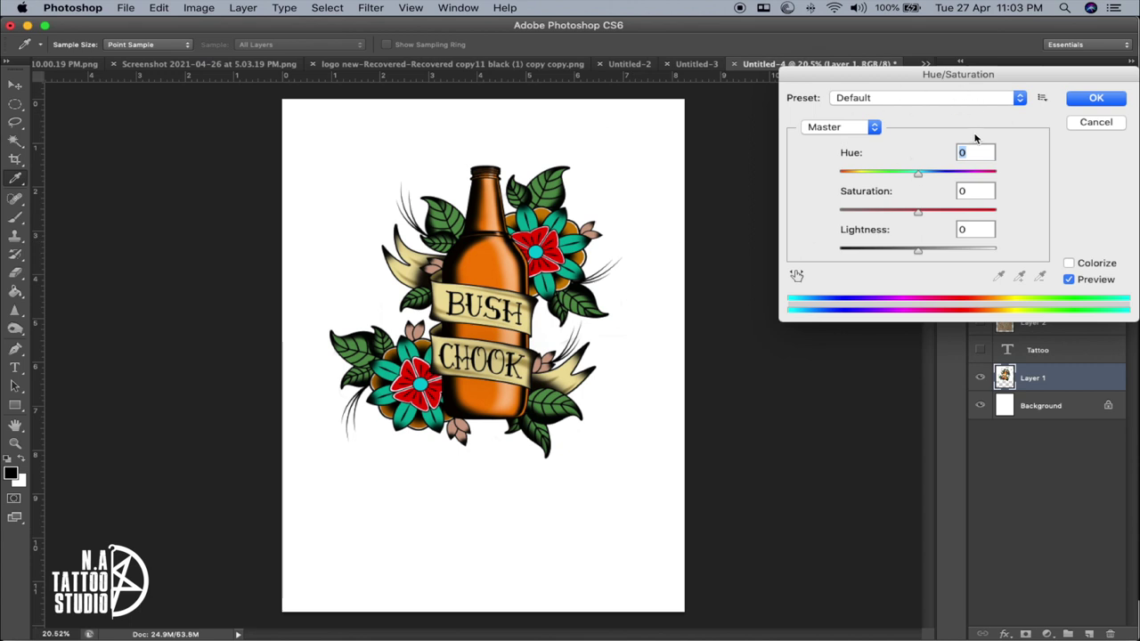
drag(918, 174, 921, 247)
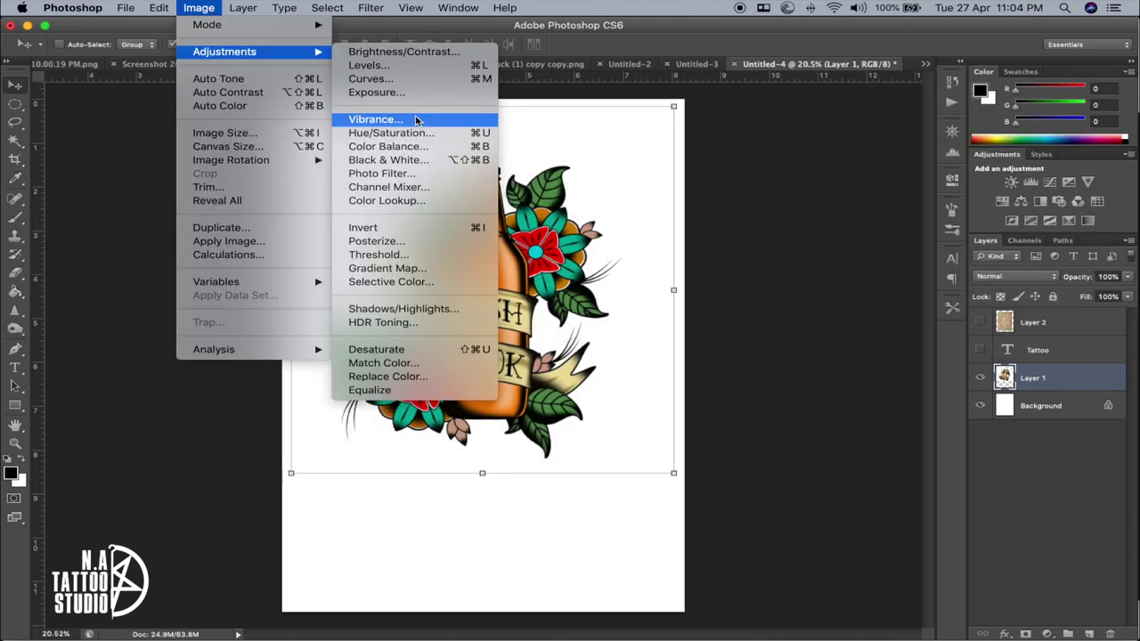
click(393, 230)
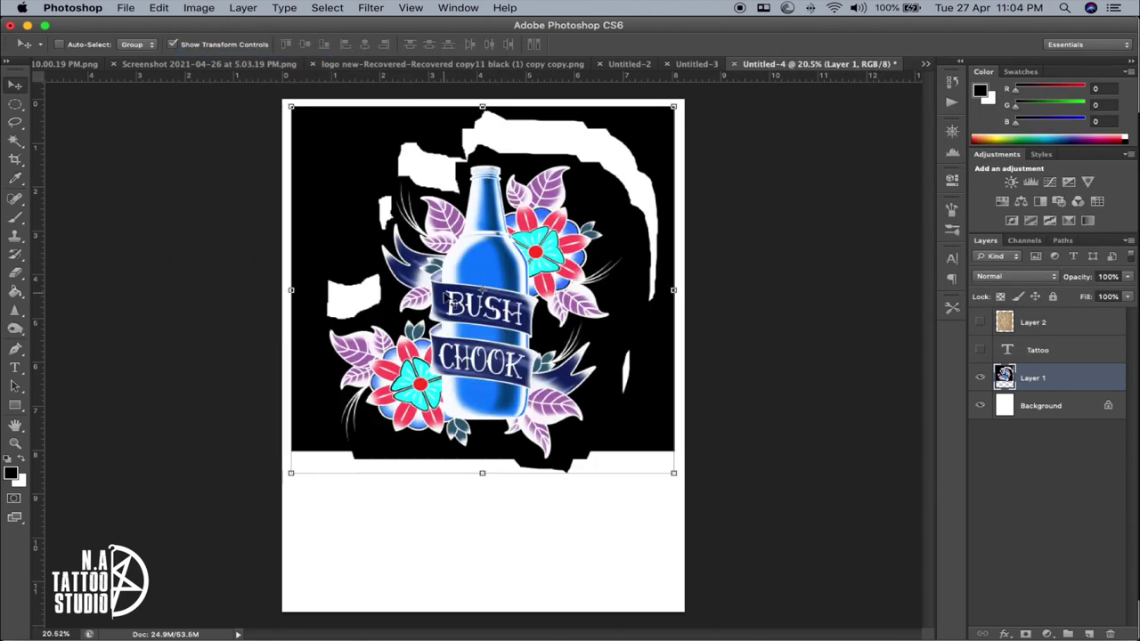
key(super+z)
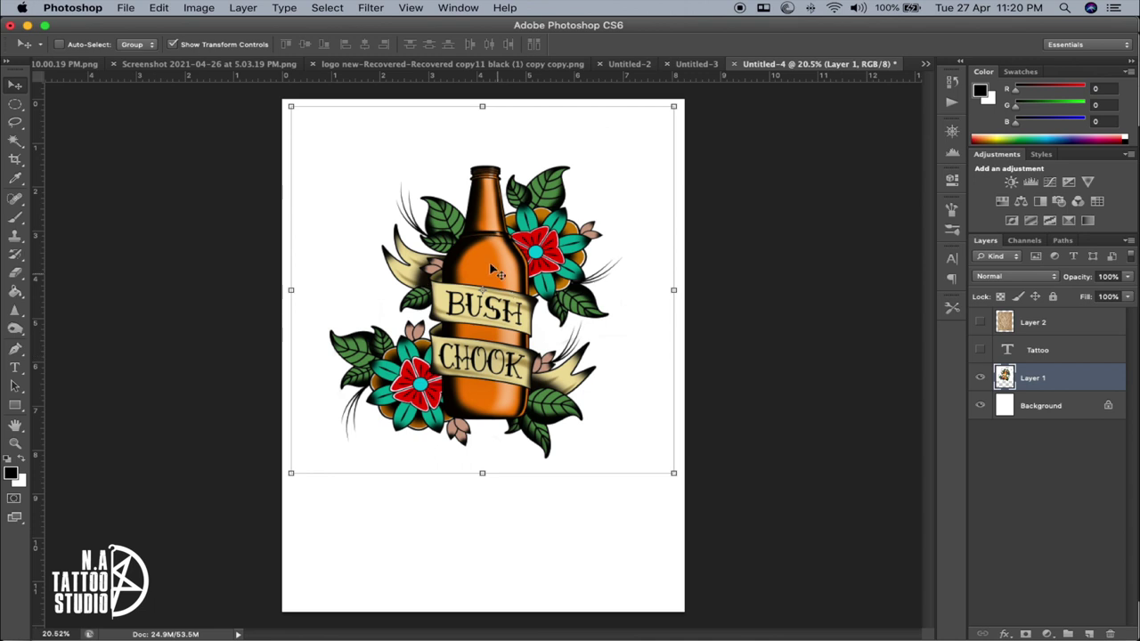
Merge the artwork down and apply the Sketch > Photocopy filter with Detail 4 and Darkness 11
key(super+e)
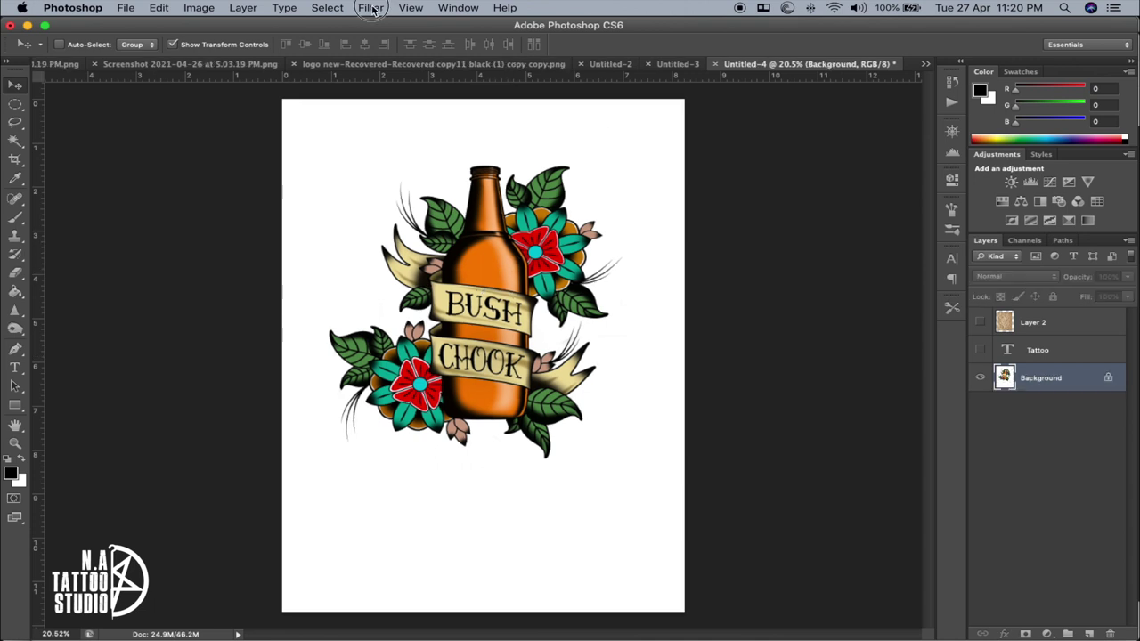
click(371, 8)
click(401, 78)
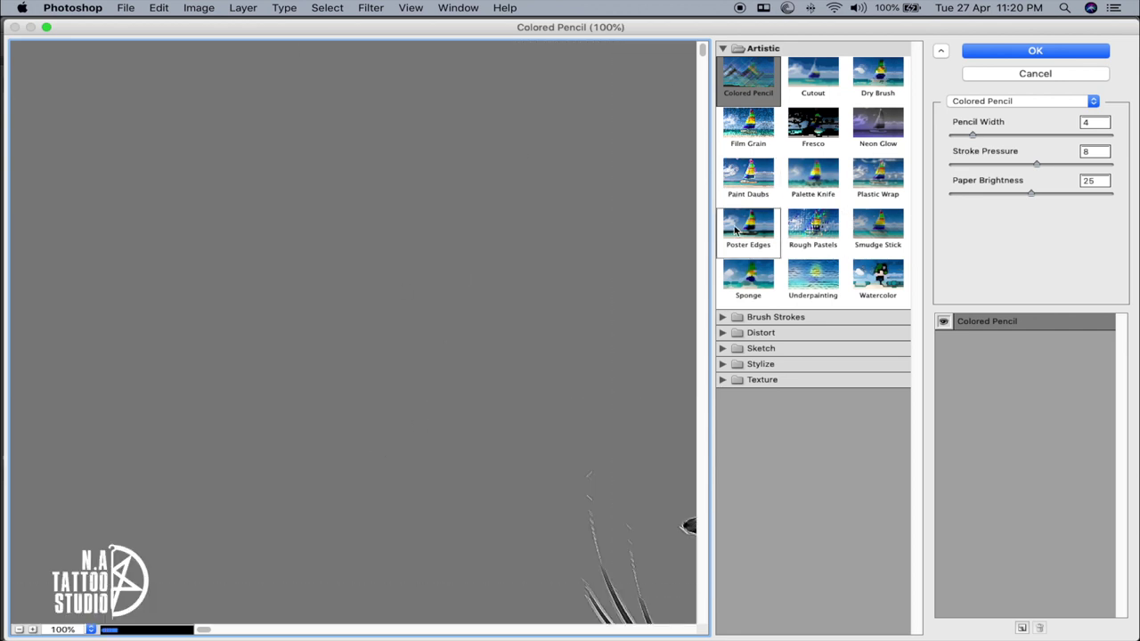
click(722, 348)
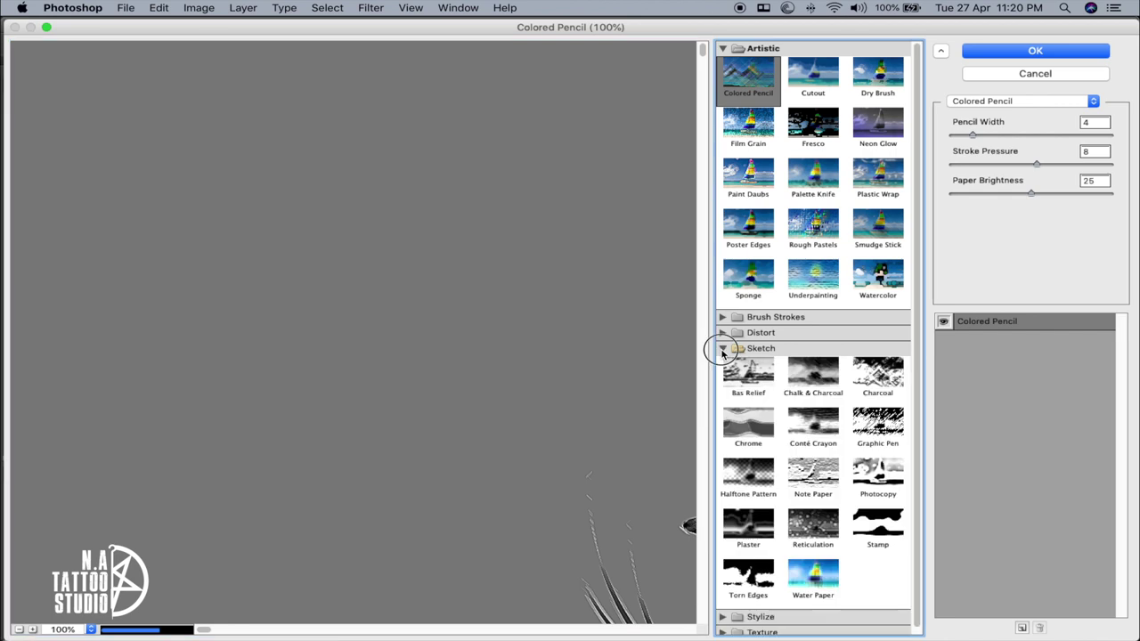
click(869, 481)
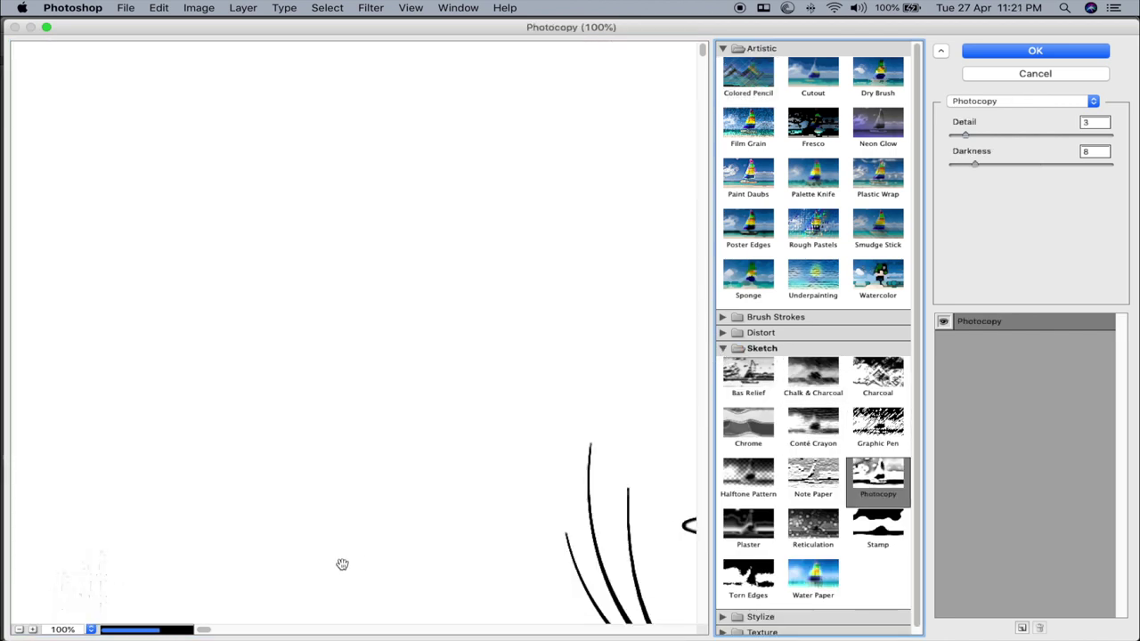
click(19, 629)
click(19, 629)
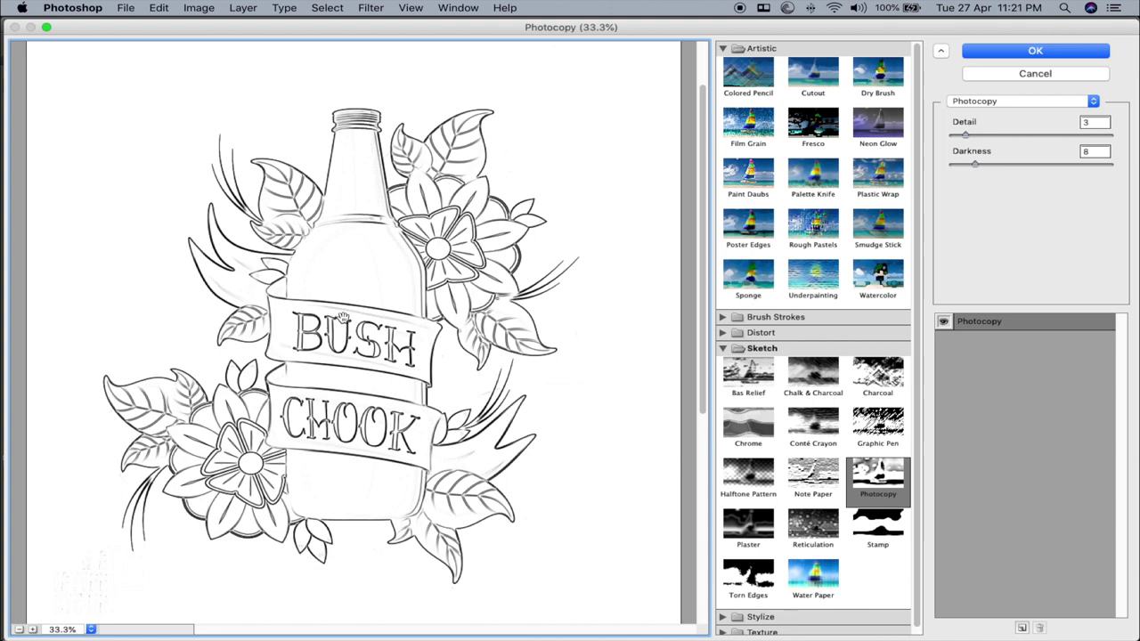
mouse_move(966, 135)
mouse_down()
mouse_move(997, 137)
mouse_move(1028, 168)
mouse_move(1057, 169)
mouse_move(986, 167)
mouse_move(1030, 133)
mouse_move(1051, 140)
mouse_move(975, 140)
mouse_up()
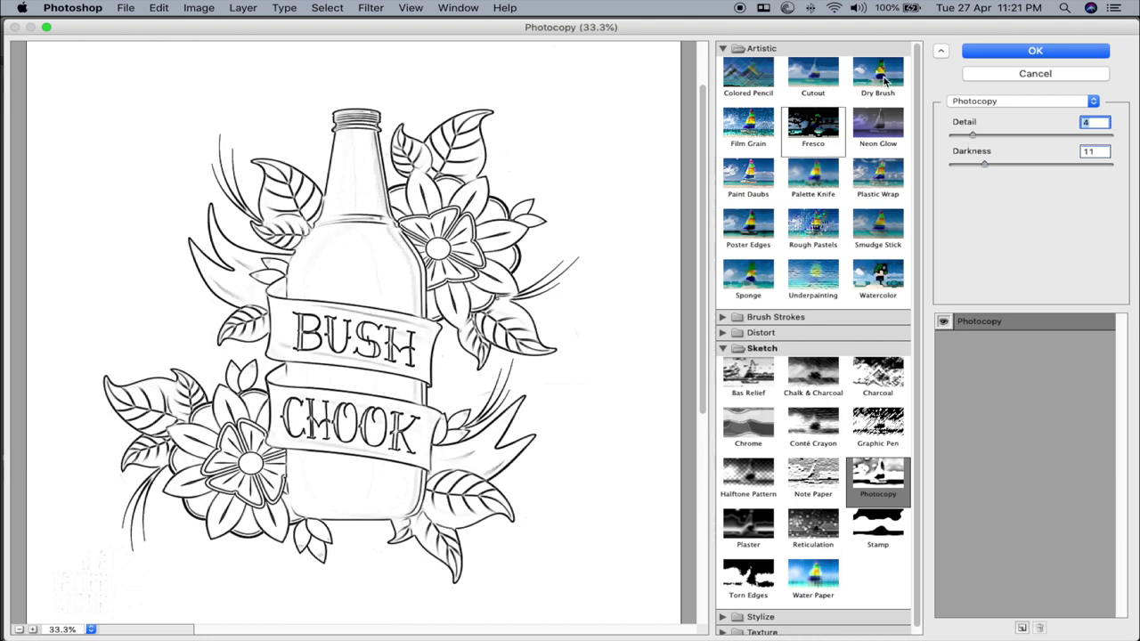
click(1054, 55)
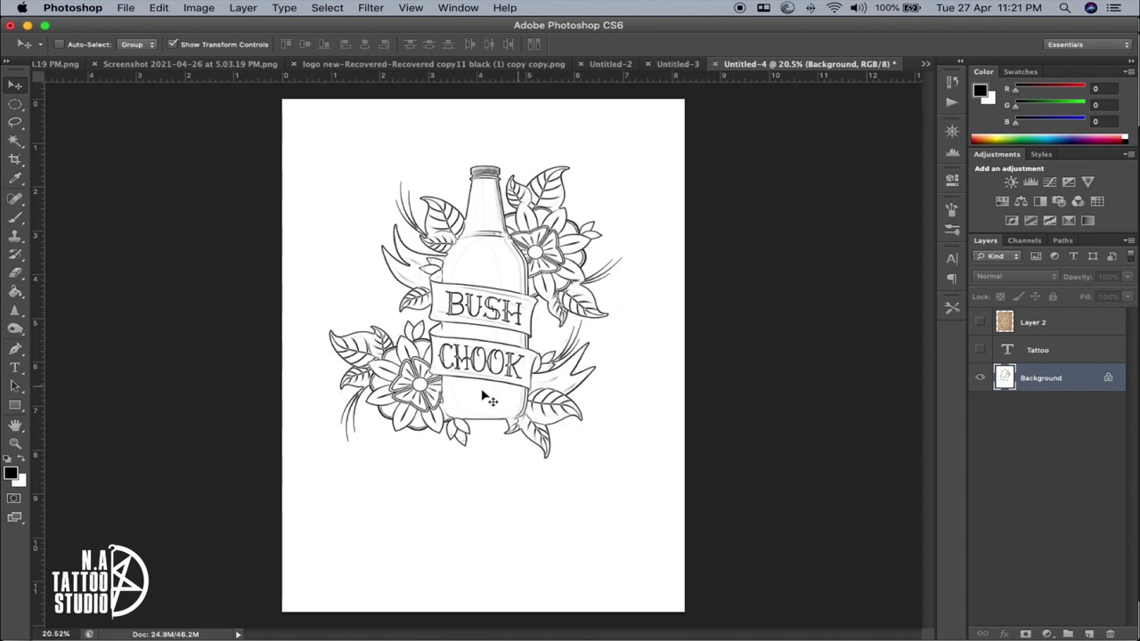